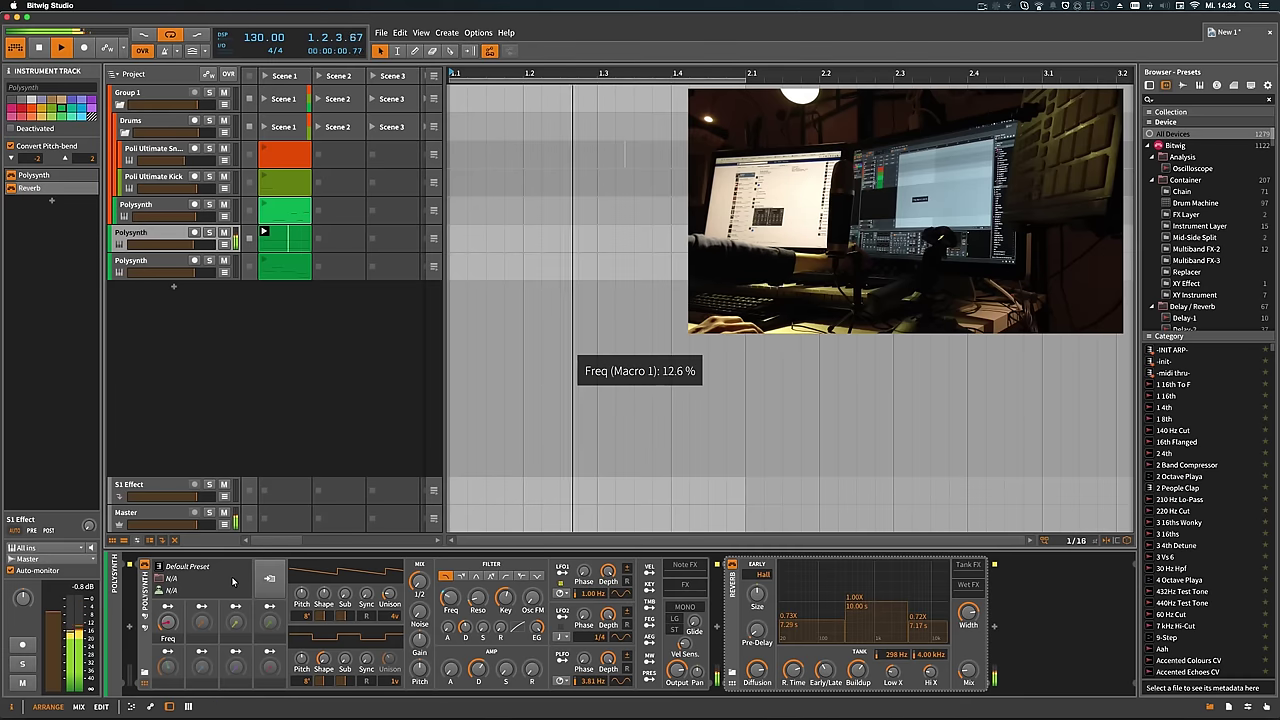
# Move the Reverb into the Polysynth's FX chain and map the reverb's Mix to the synth's second macro
pyautogui.click(205, 601)
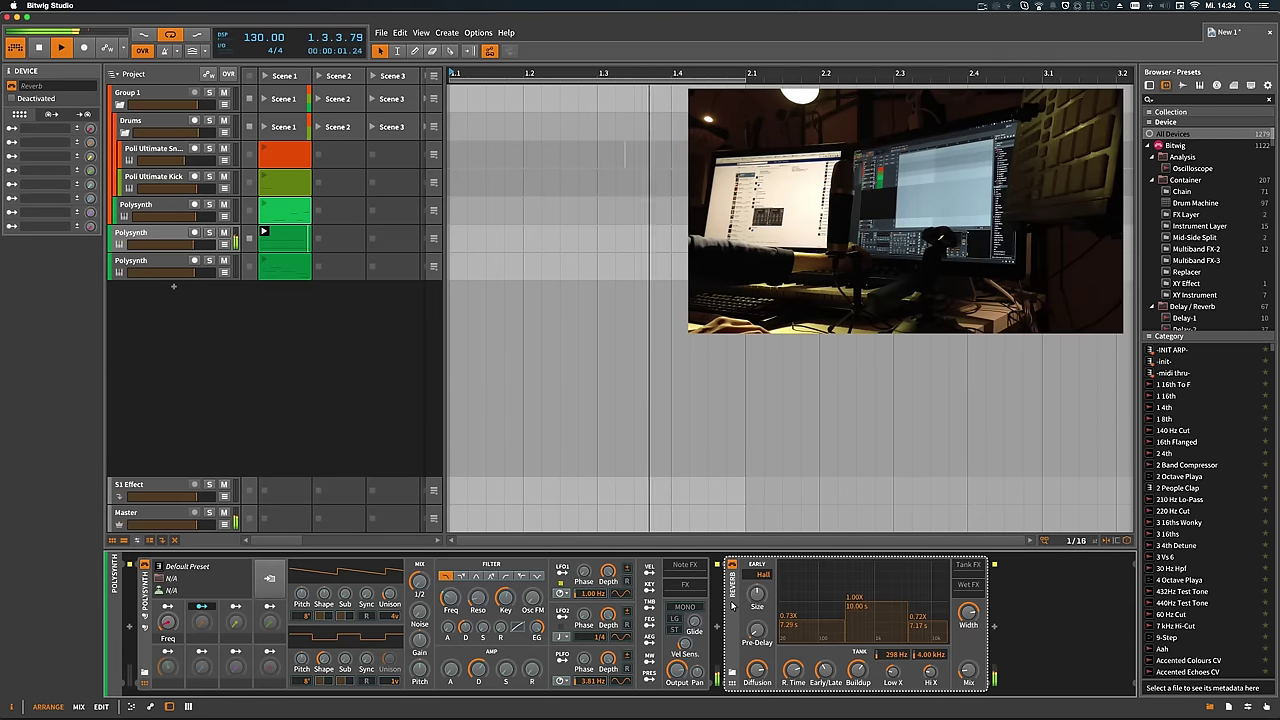
pyautogui.moveTo(686, 585); pyautogui.dragTo(686, 585)
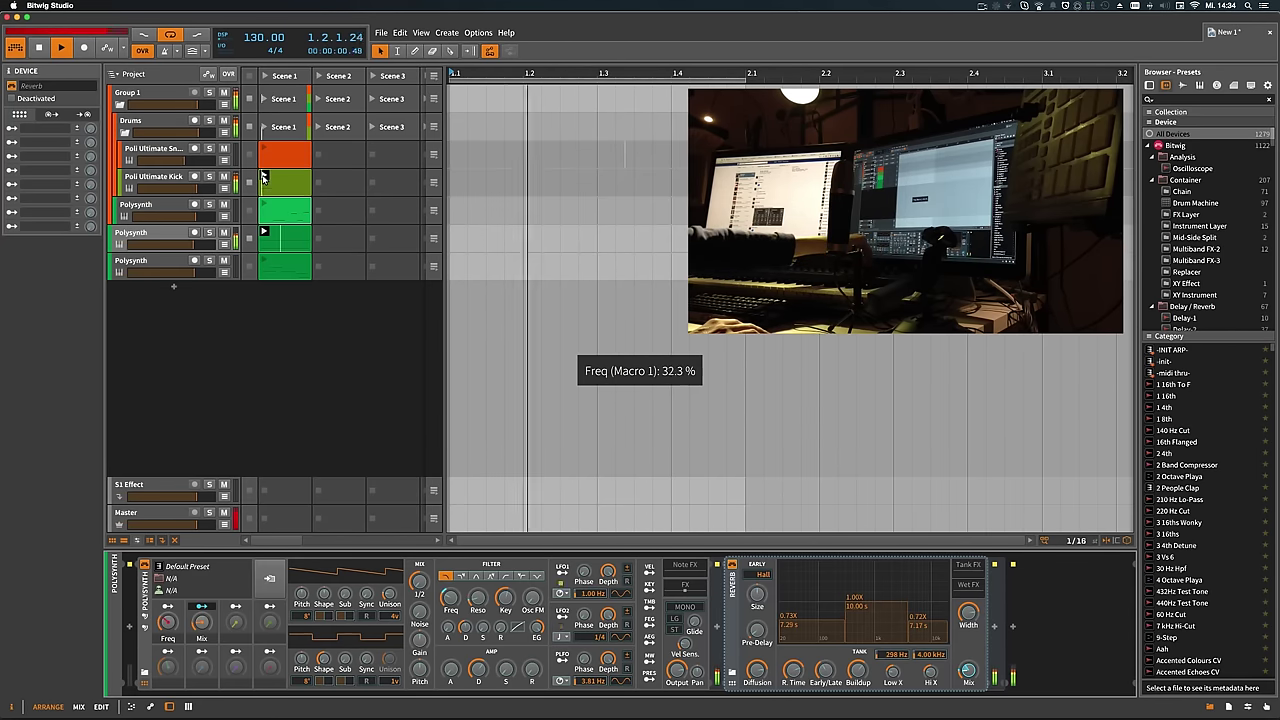
# Set the Poli Ultimate Kick's Shorten macro to about 57.5 %, then reselect the Polysynth track that holds the reverb
pyautogui.click(174, 177)
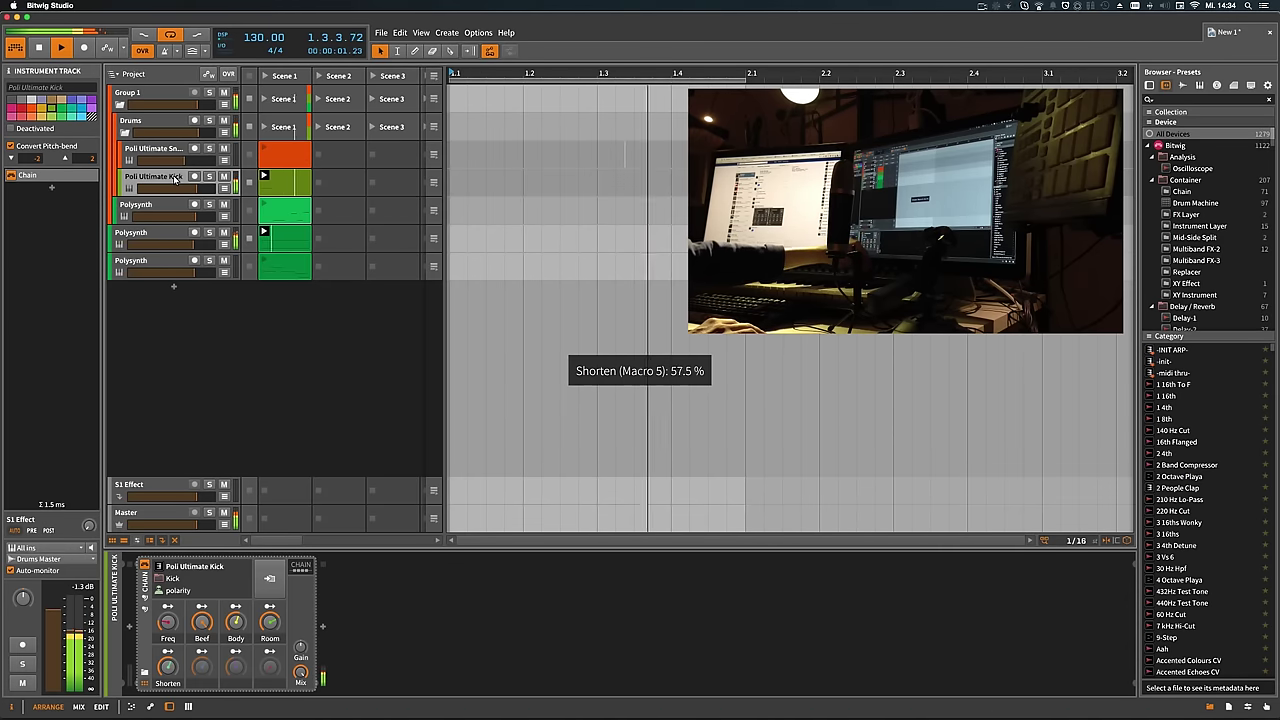
pyautogui.click(163, 232)
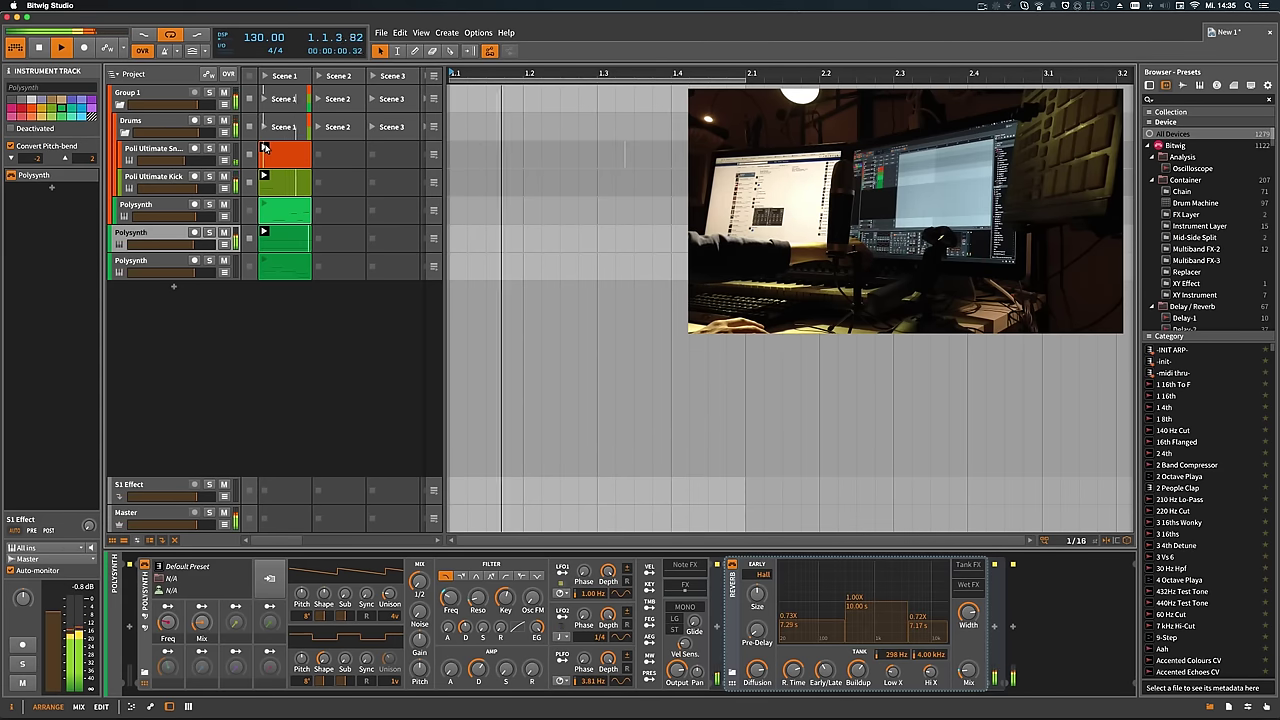
# Double the Poli Ultimate Snare clip's content to four bars and delete the first pair of C2 notes
pyautogui.doubleClick(269, 160)
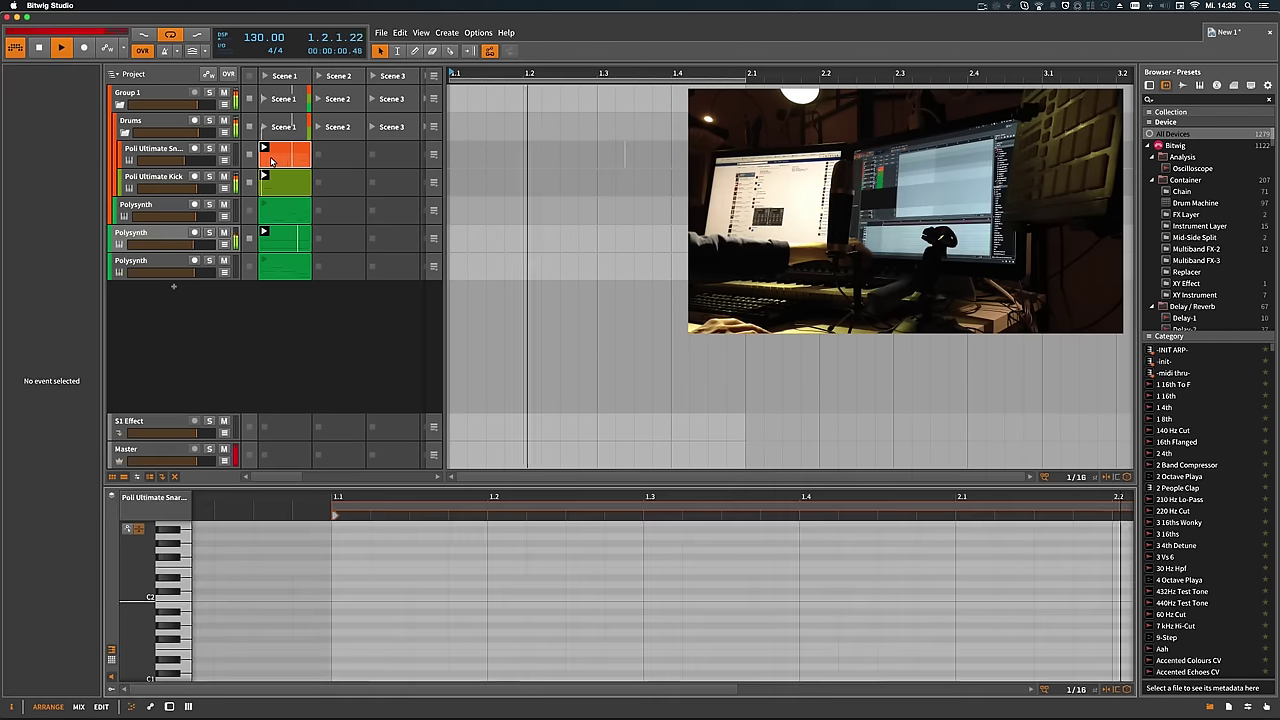
pyautogui.moveTo(495, 512); pyautogui.dragTo(495, 497)
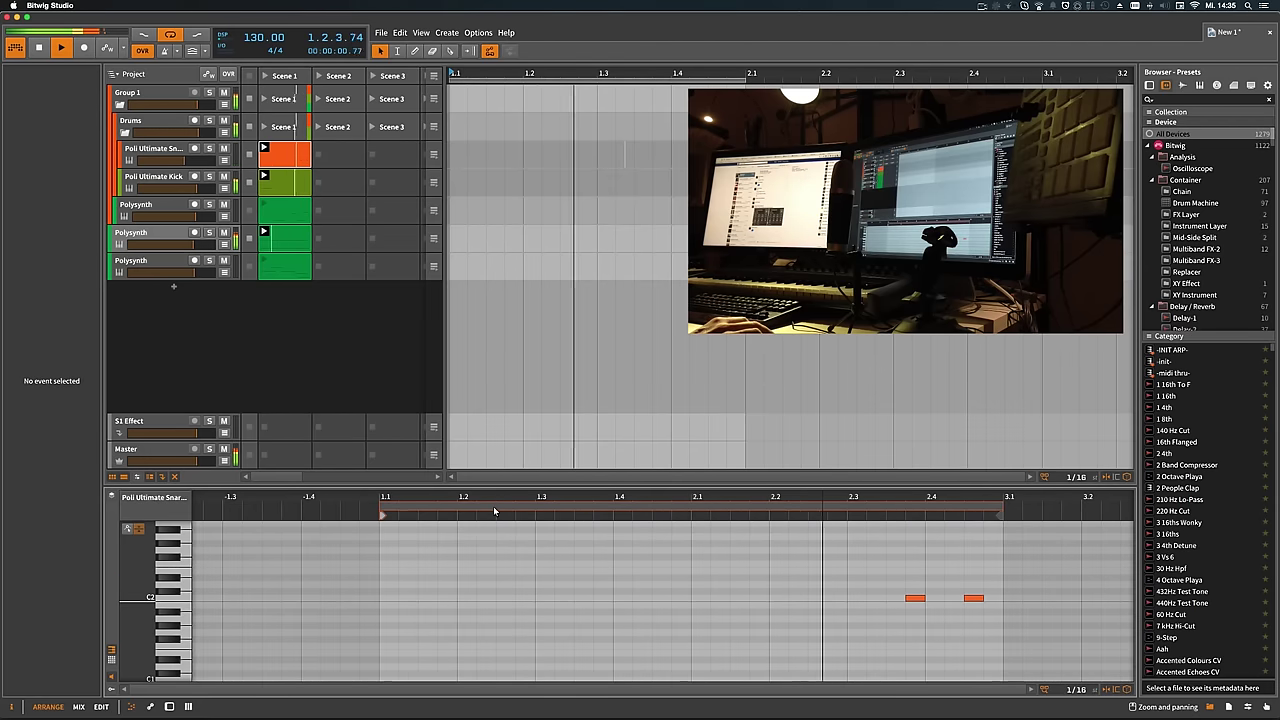
pyautogui.hotkey('ctrl', 'a')
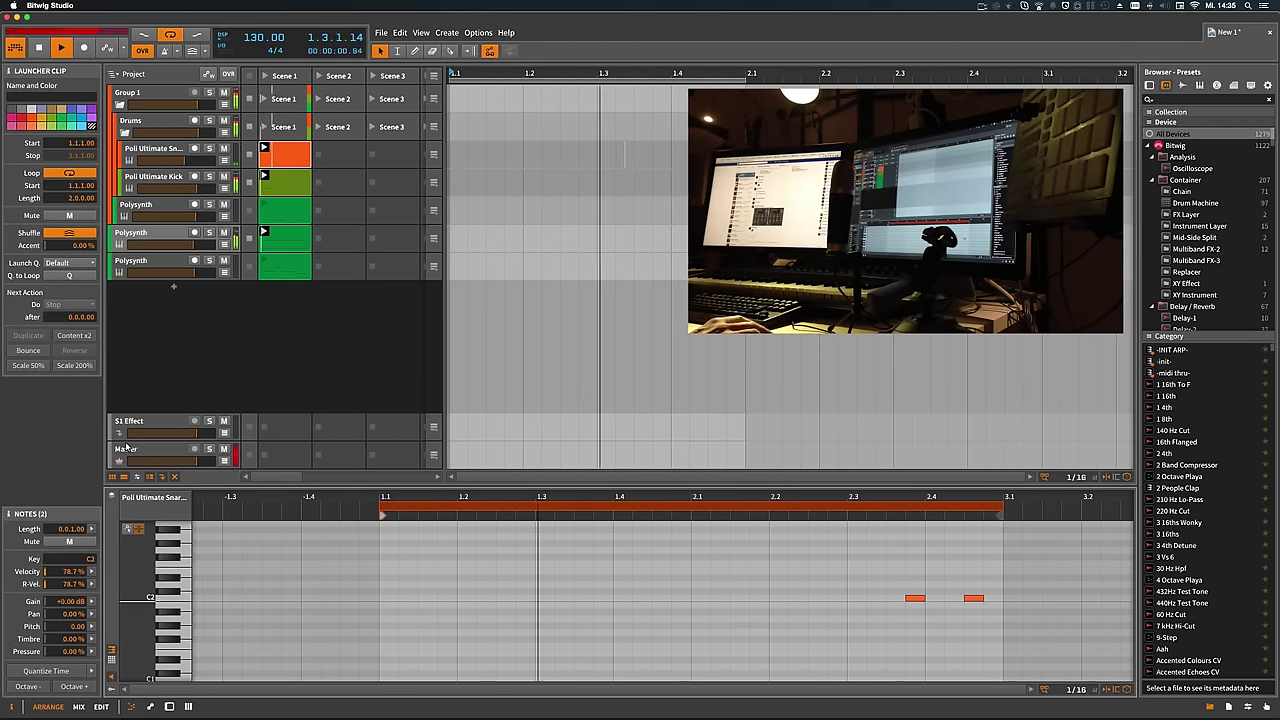
pyautogui.click(628, 525)
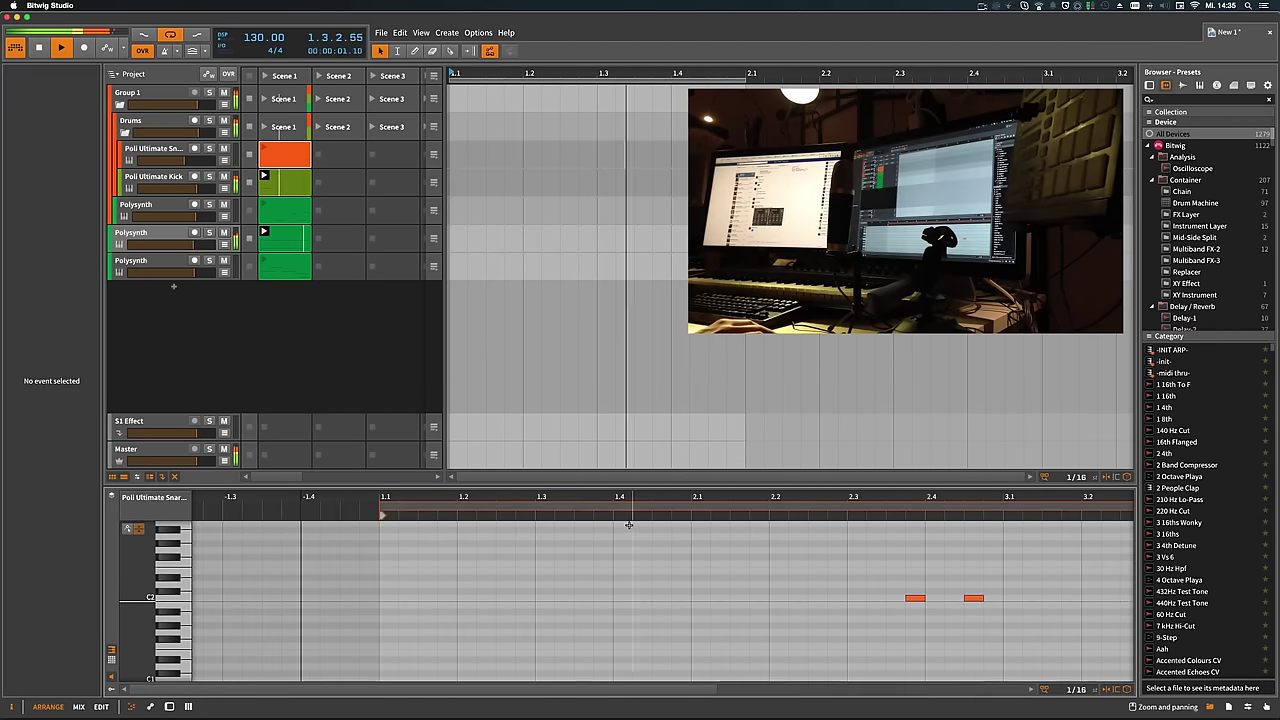
pyautogui.moveTo(622, 496); pyautogui.dragTo(719, 640)
pyautogui.hotkey('ctrl', 'a')
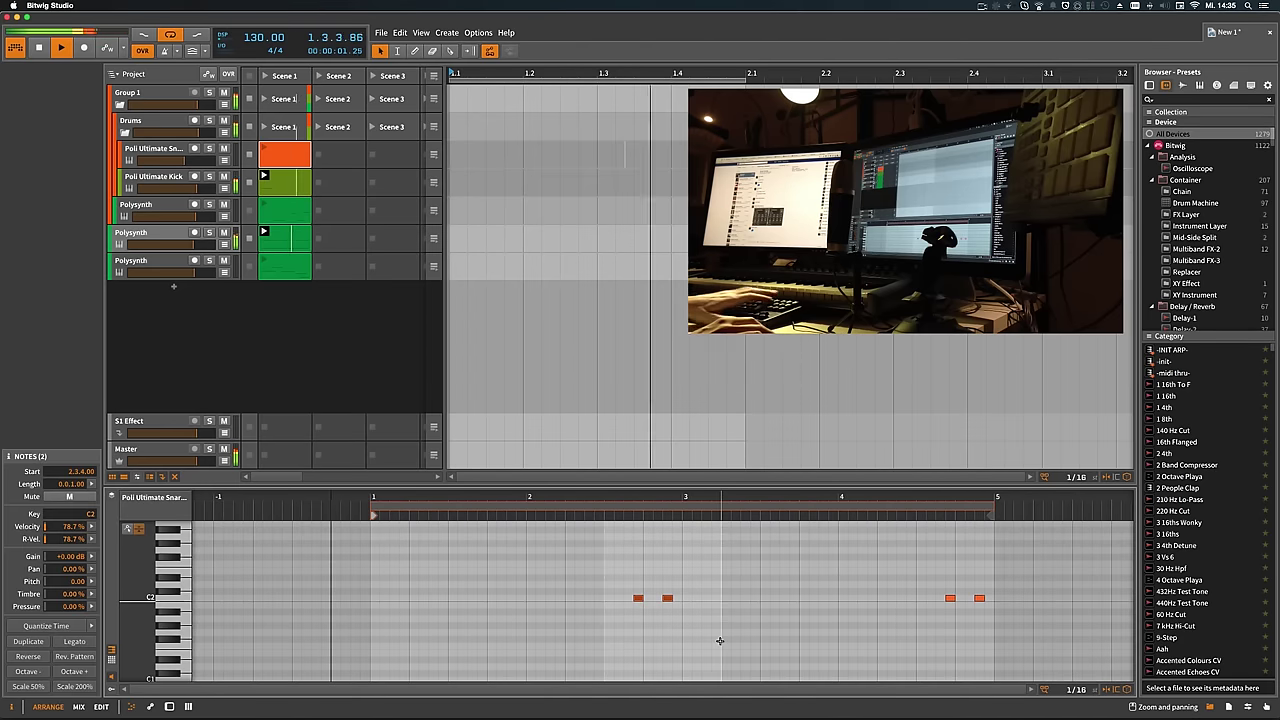
pyautogui.press('Delete')
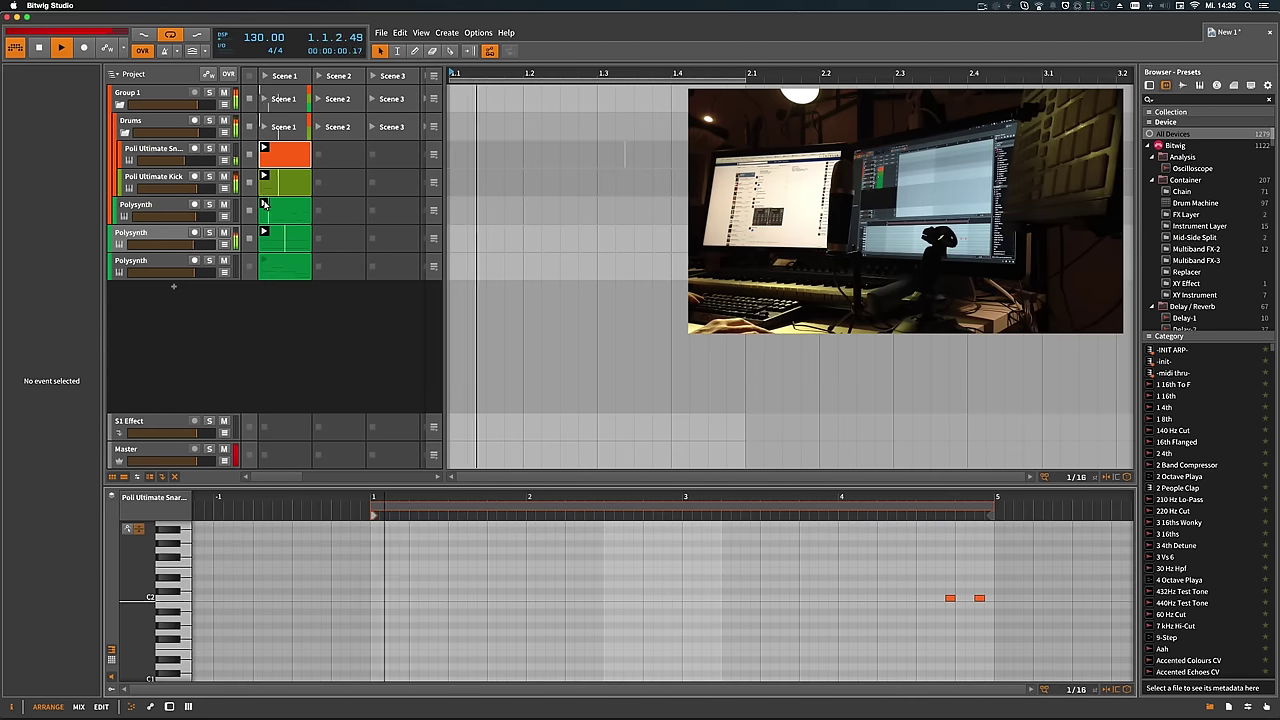
# Show the devices of the Polysynth track inside Group 1 and insert a Filter into the synth's FX chain
pyautogui.click(174, 207)
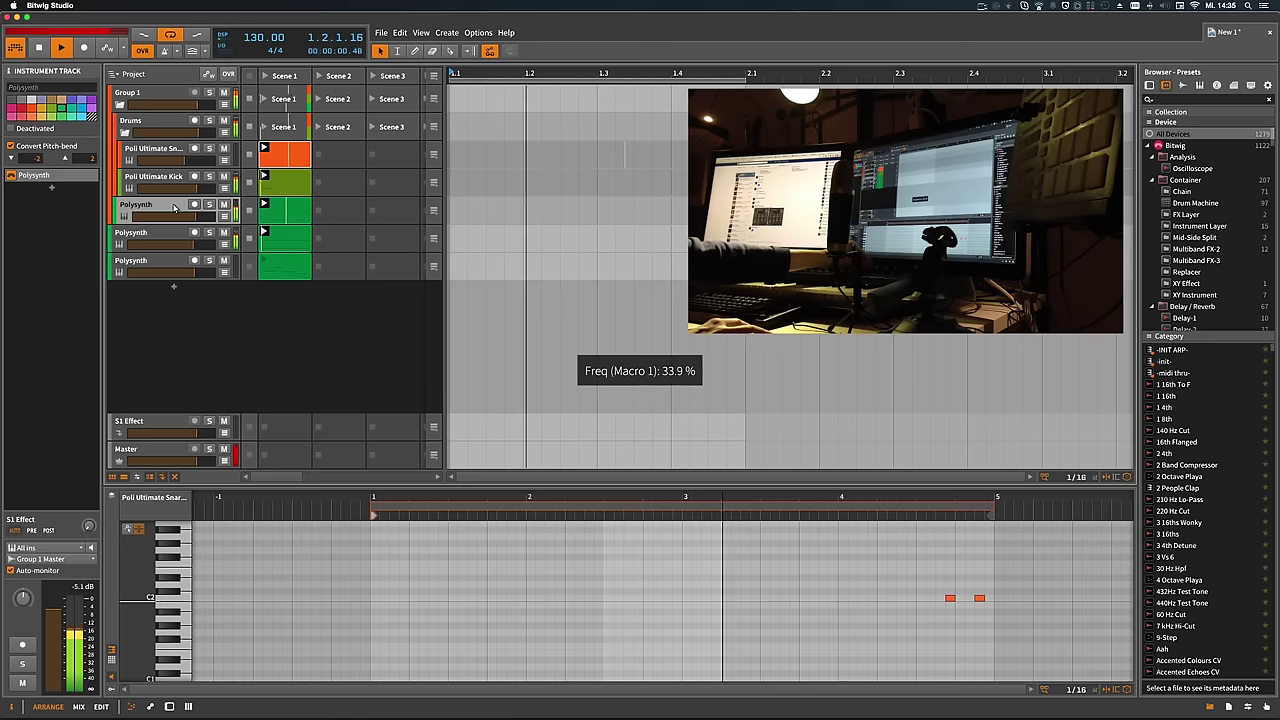
pyautogui.press('d')
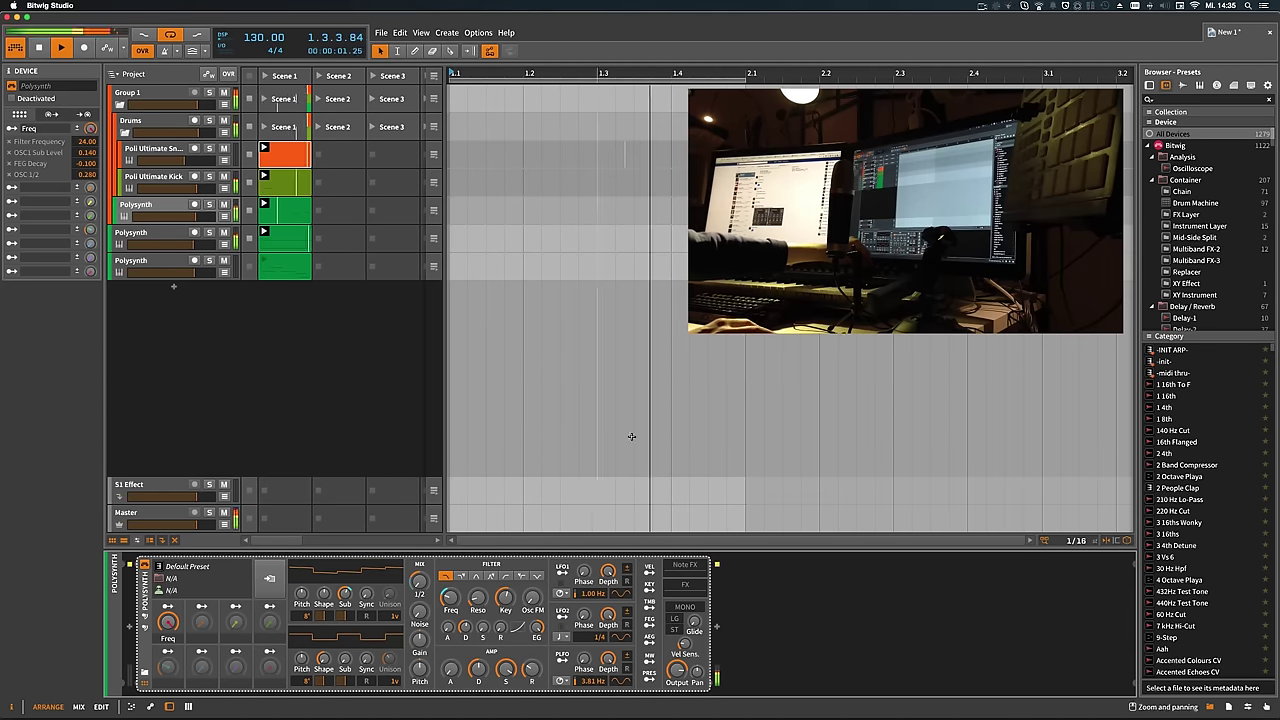
pyautogui.click(717, 628)
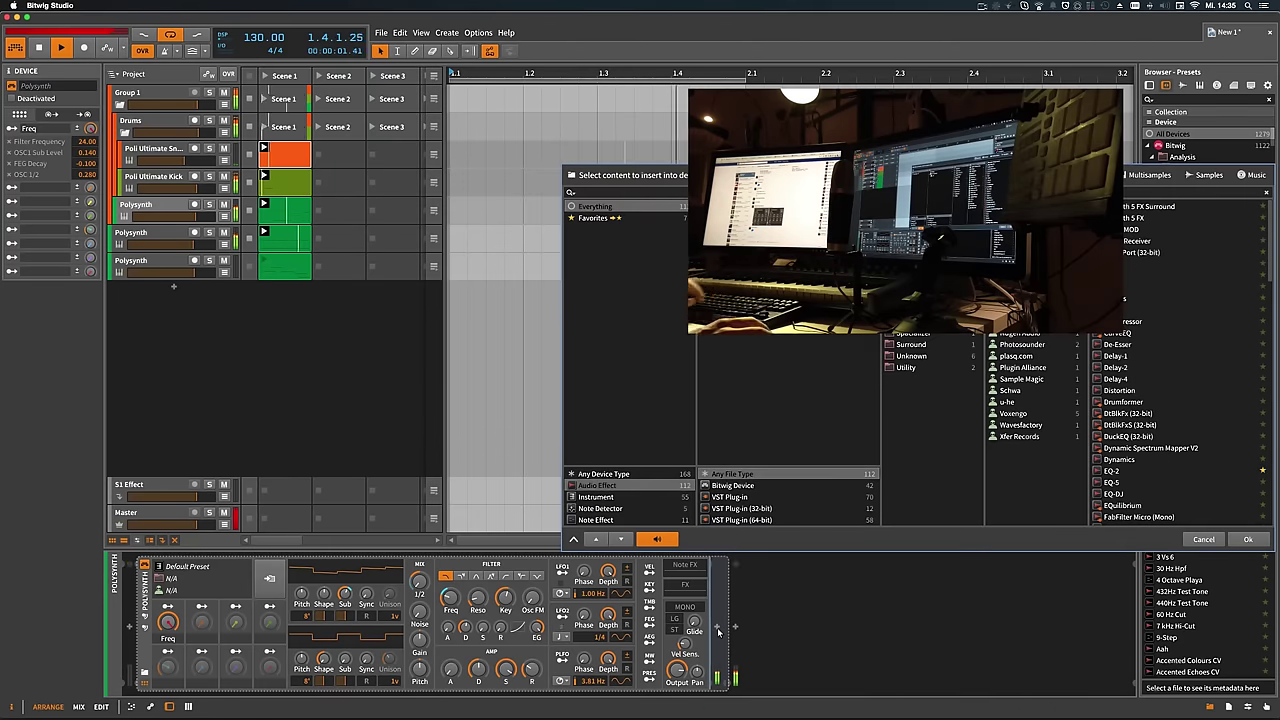
pyautogui.write('filt')
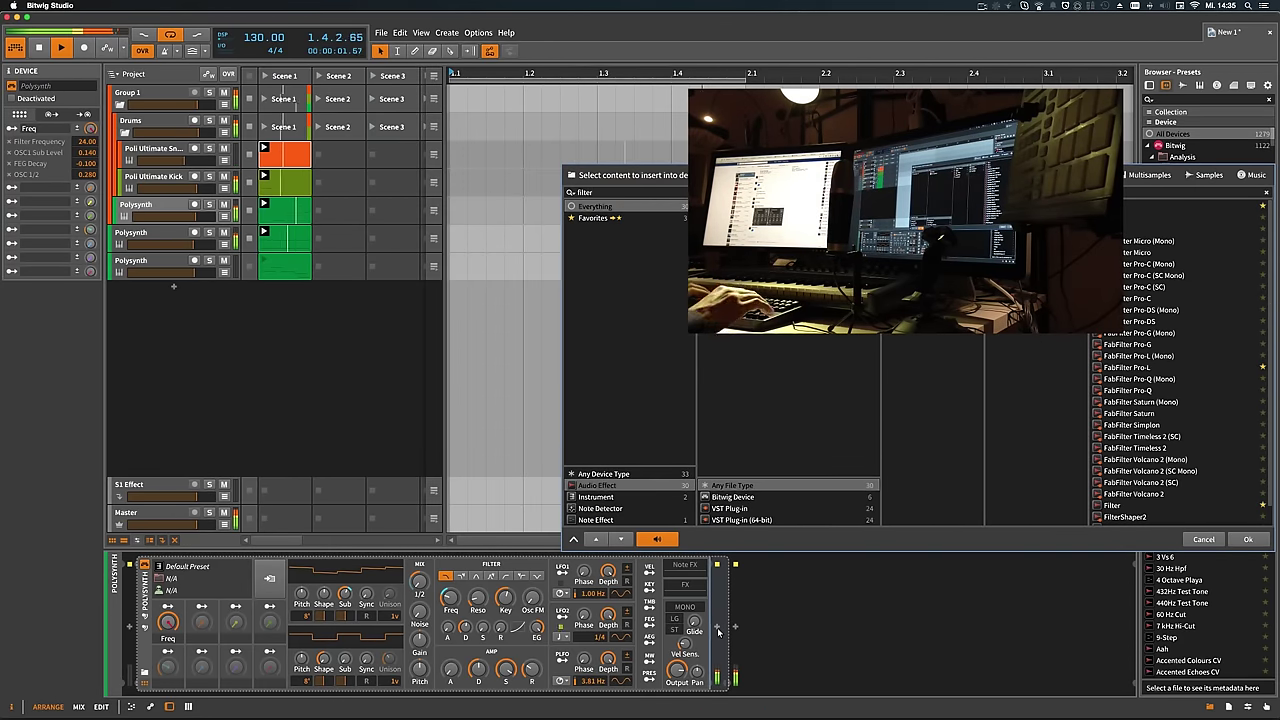
pyautogui.write('er')
pyautogui.press('Return')
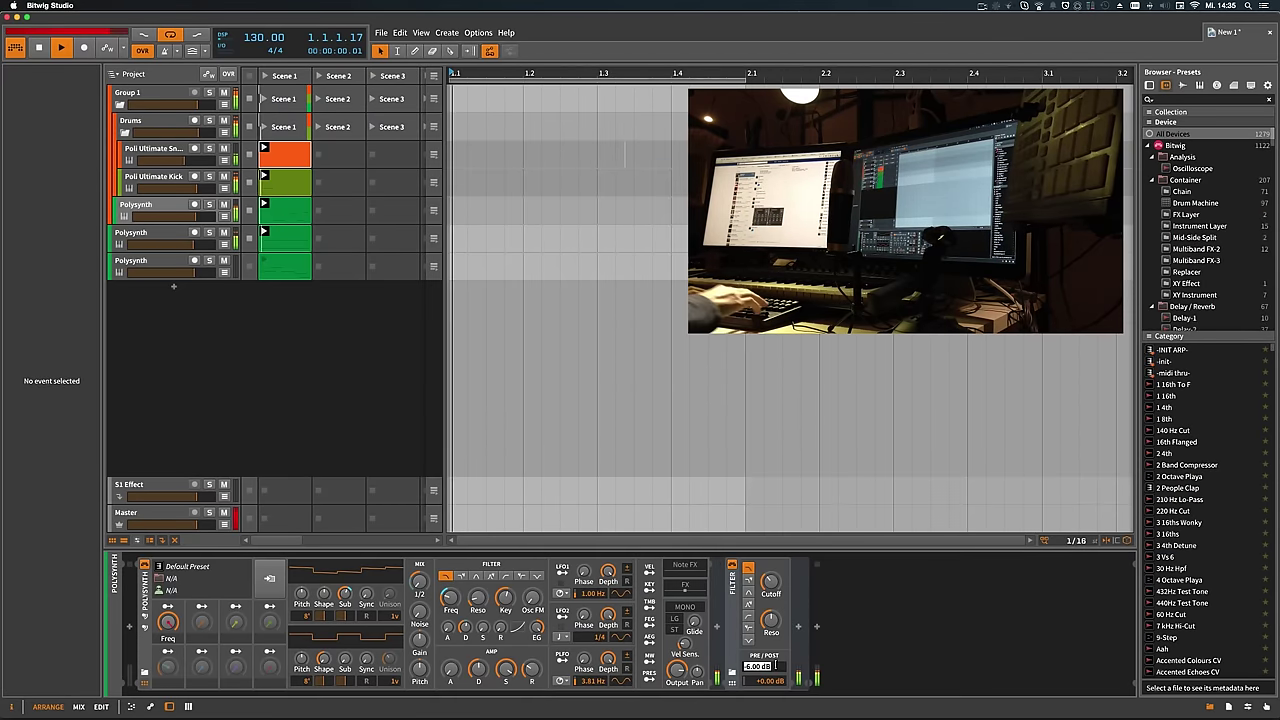
# Set the Filter's pre gain to 0 dB and switch it to the sixth filter mode
pyautogui.doubleClick(778, 668)
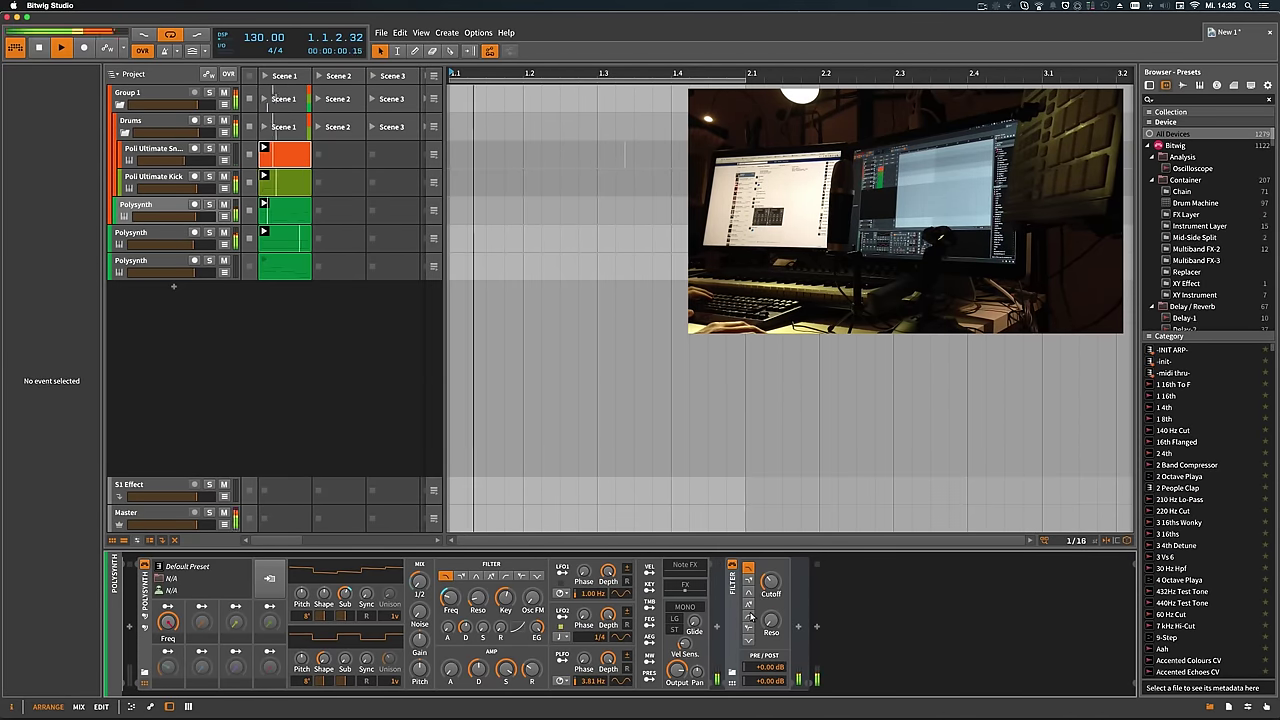
pyautogui.click(748, 628)
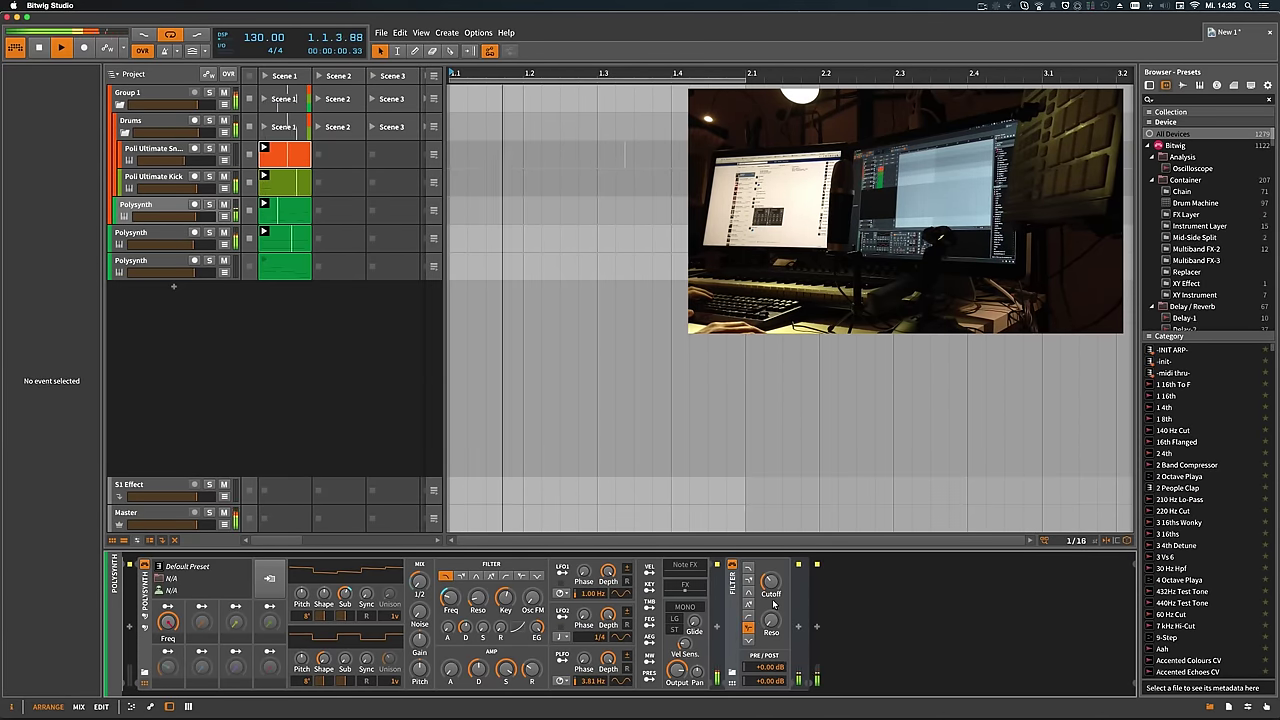
# Map the Filter's Cutoff to the Polysynth's second macro and collapse the synth's FX chain
pyautogui.moveTo(773, 602)
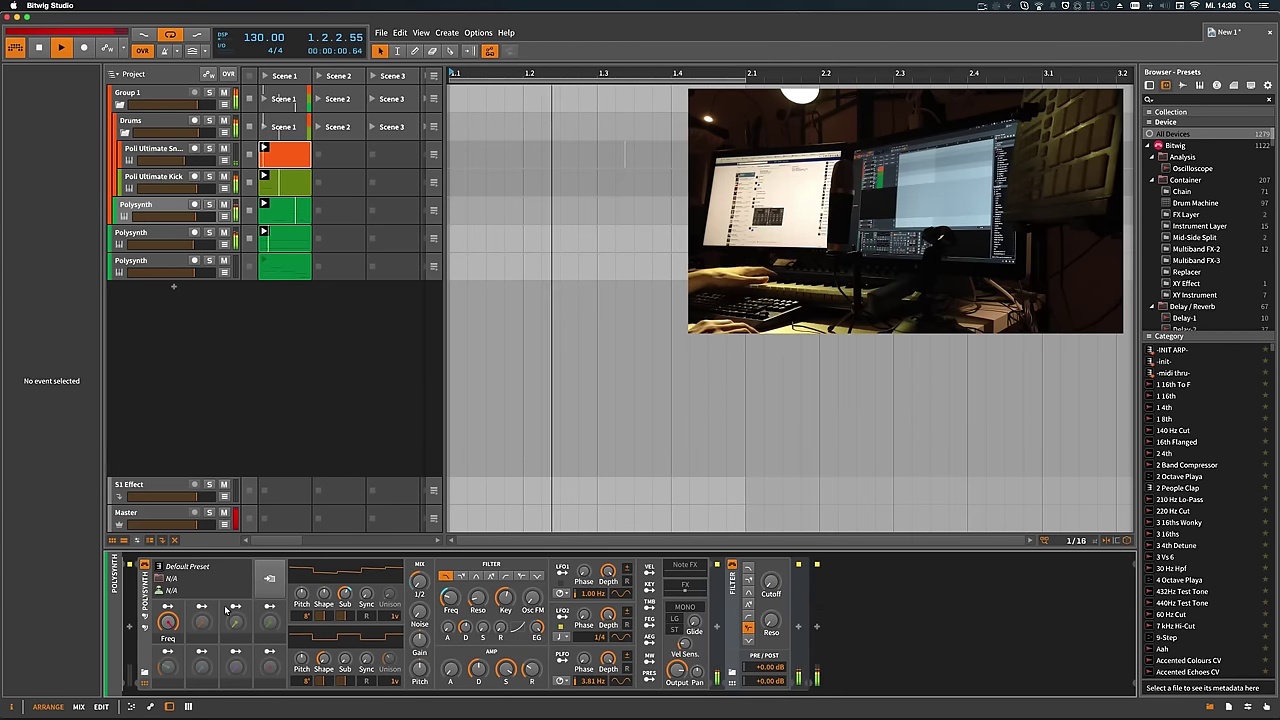
pyautogui.moveTo(776, 588)
pyautogui.mouseDown()
pyautogui.moveTo(776, 570)
pyautogui.moveTo(771, 608)
pyautogui.moveTo(777, 588)
pyautogui.mouseUp()
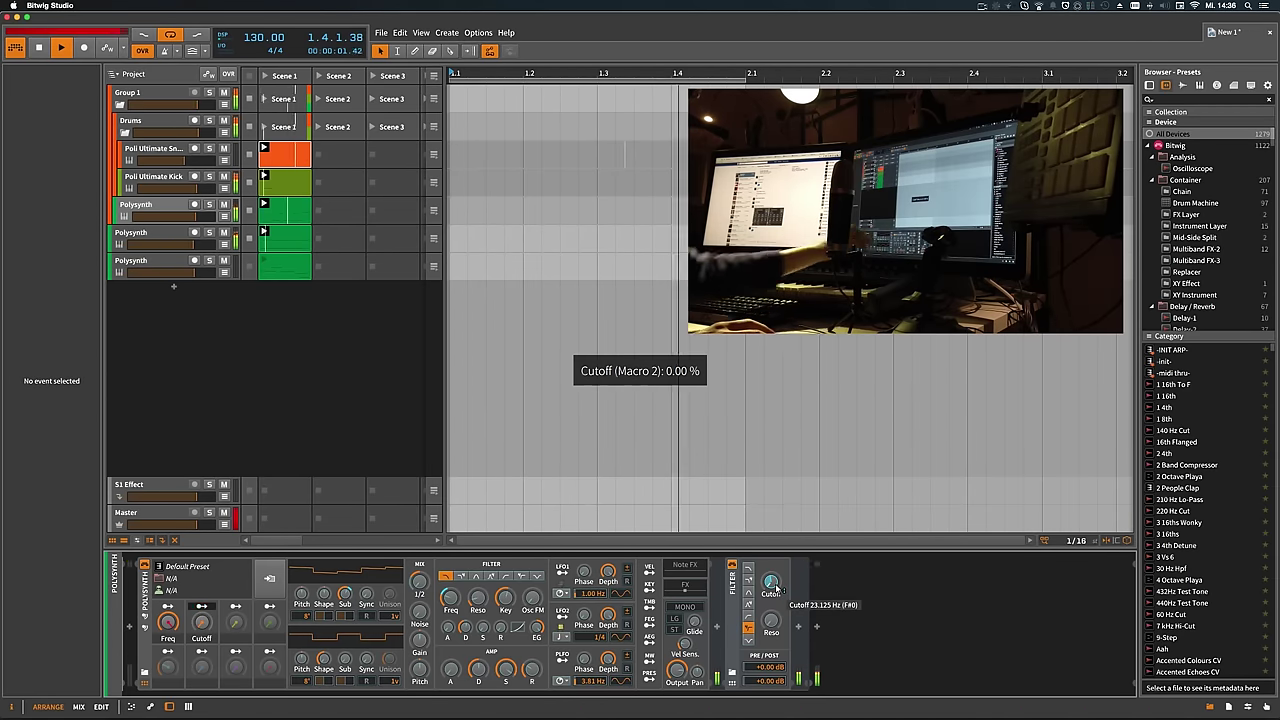
pyautogui.click(684, 586)
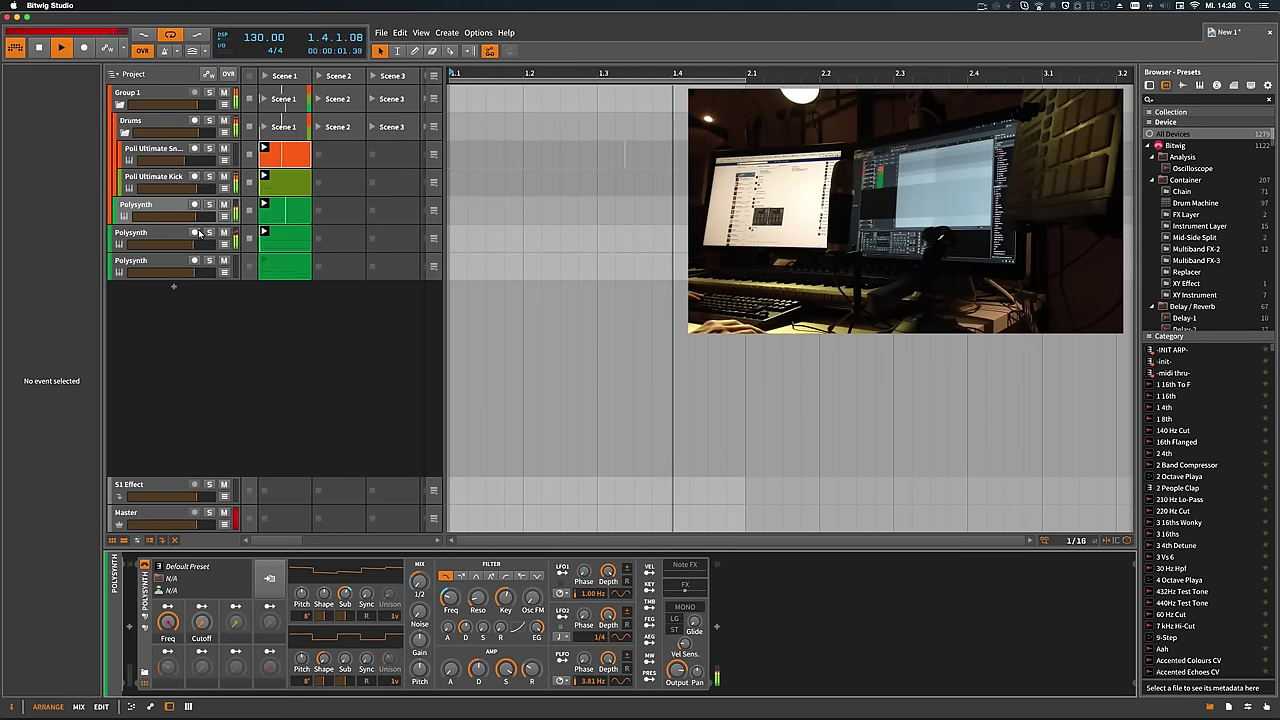
# Launch the Scene 1 clip on the lowest Polysynth track and set its Freq macro to about 87.4 %
pyautogui.click(172, 234)
pyautogui.click(169, 263)
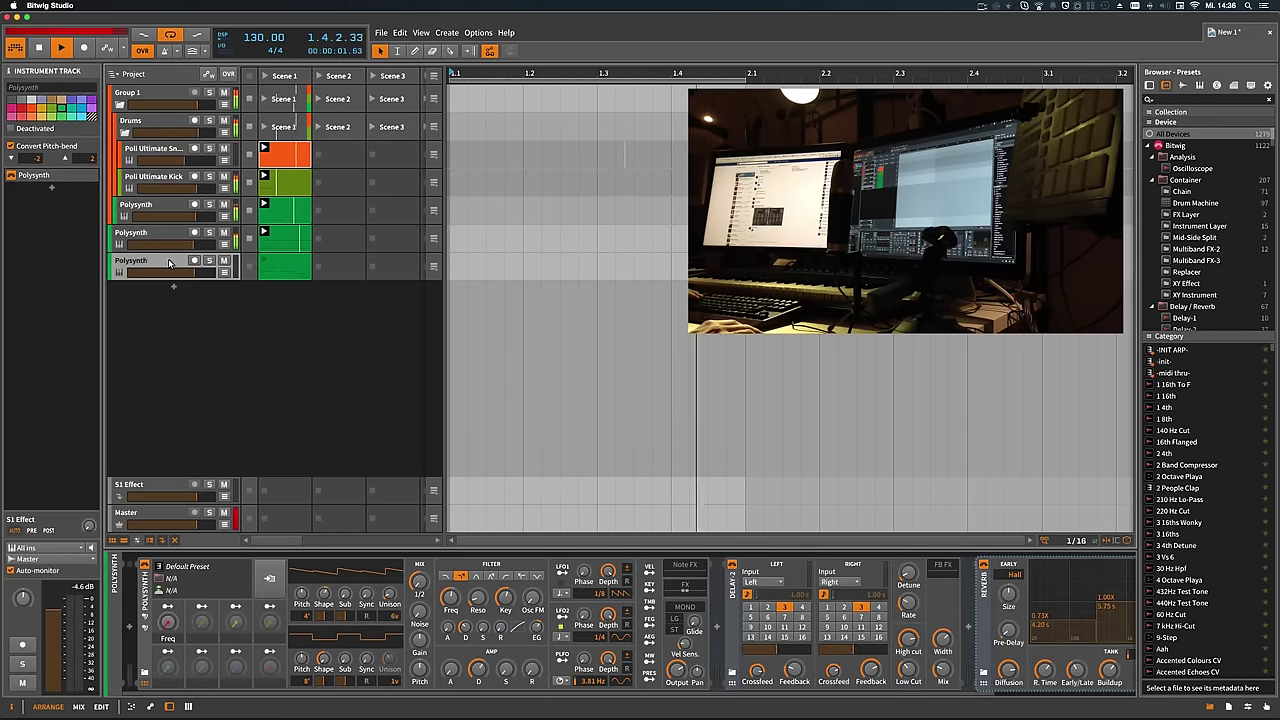
pyautogui.click(259, 265)
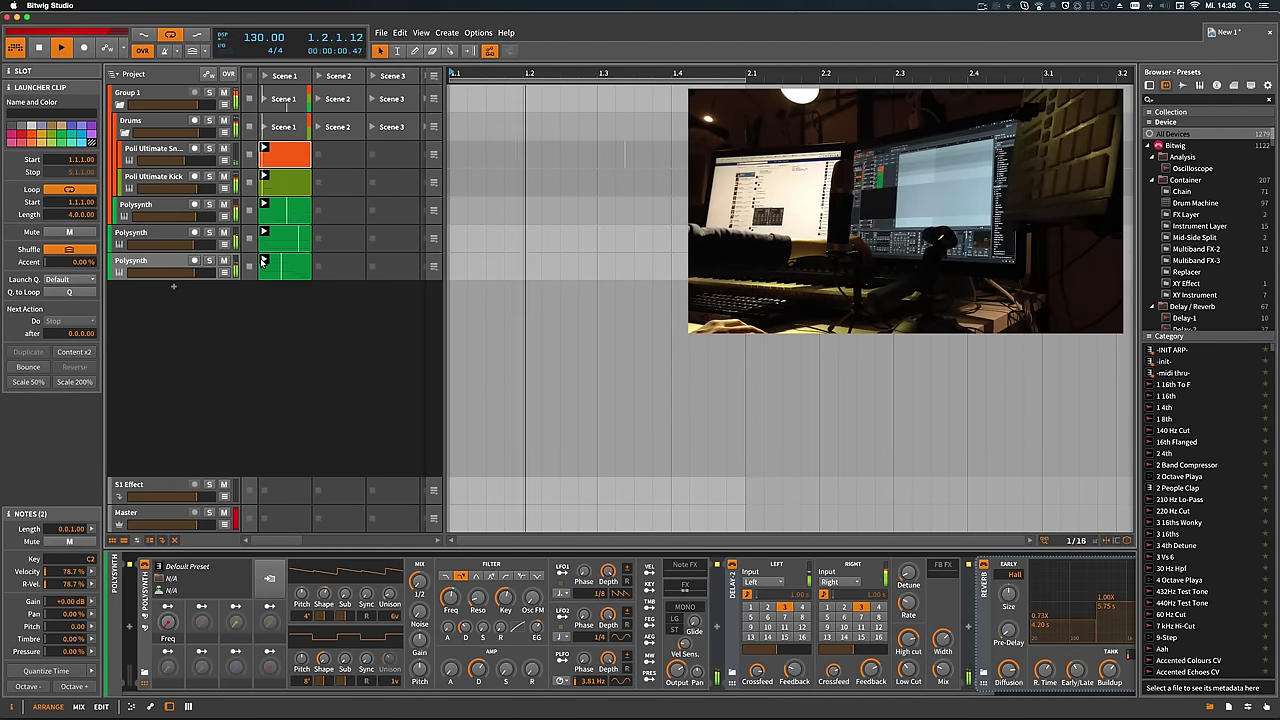
pyautogui.click(160, 262)
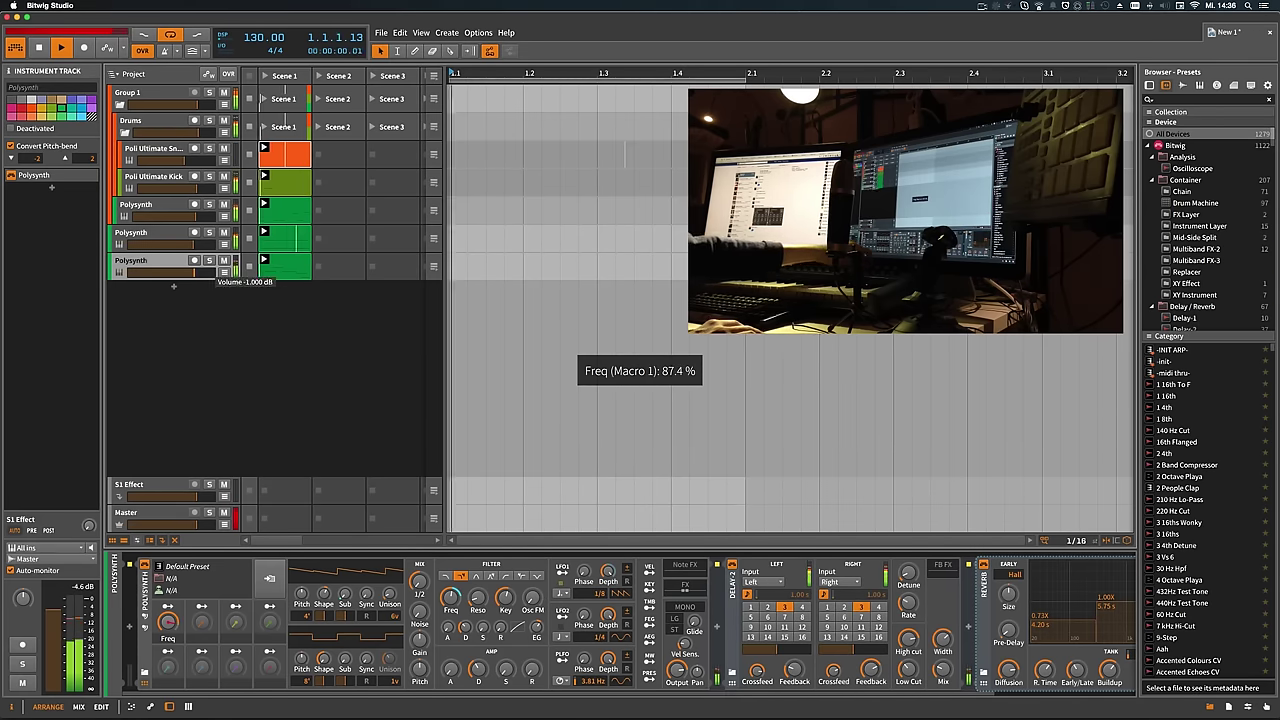
# Set the lowest Polysynth track's volume to 0 dB and its Delay-2 left delay time to 6 steps
pyautogui.doubleClick(196, 273)
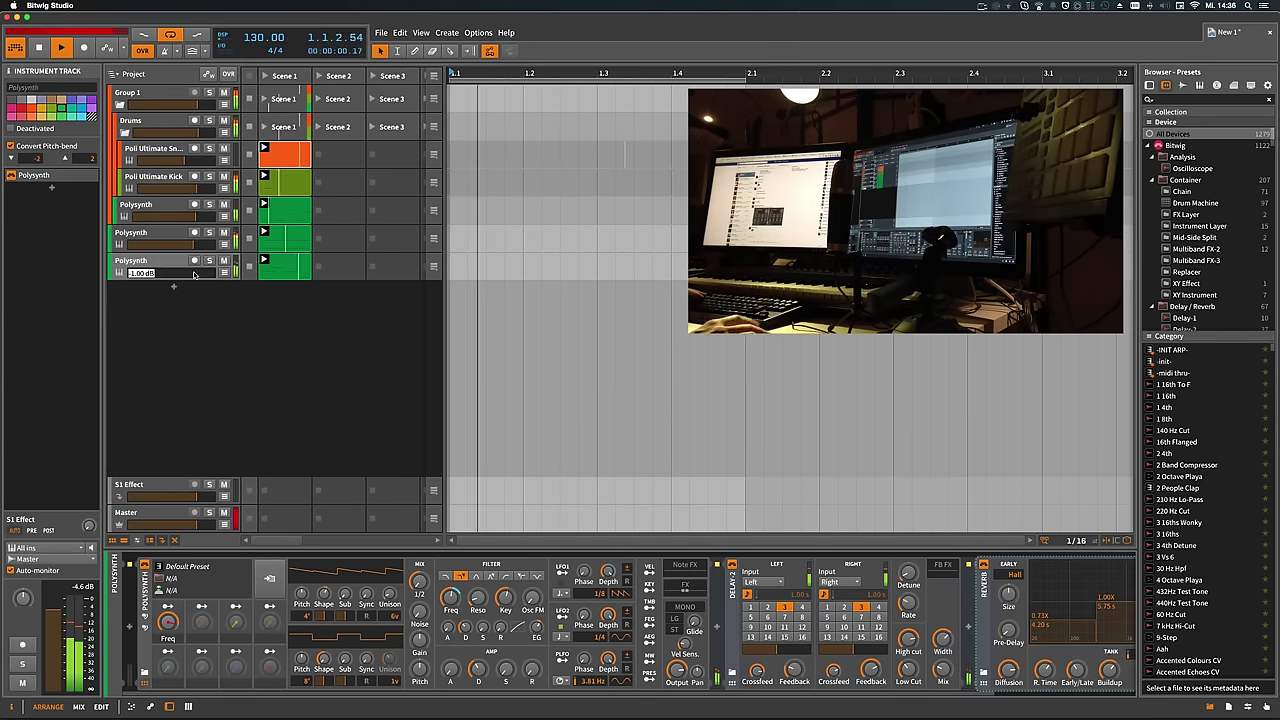
pyautogui.write('0')
pyautogui.press('Return')
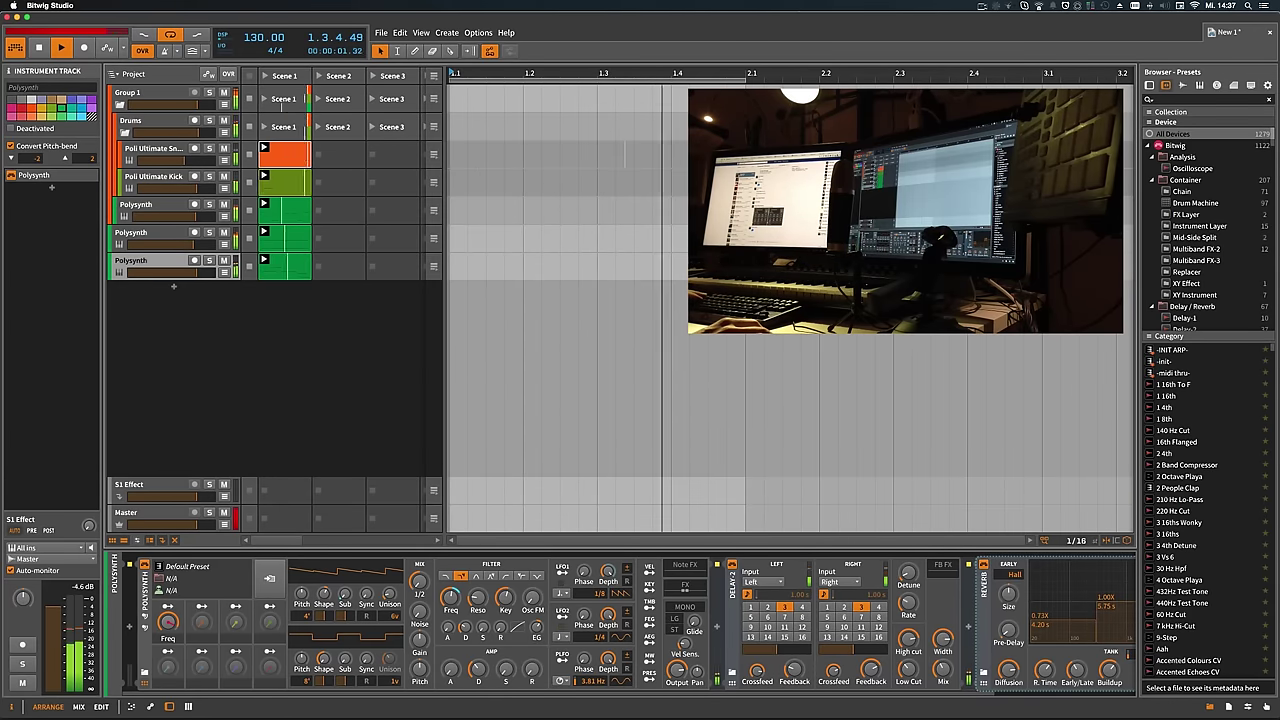
pyautogui.click(770, 618)
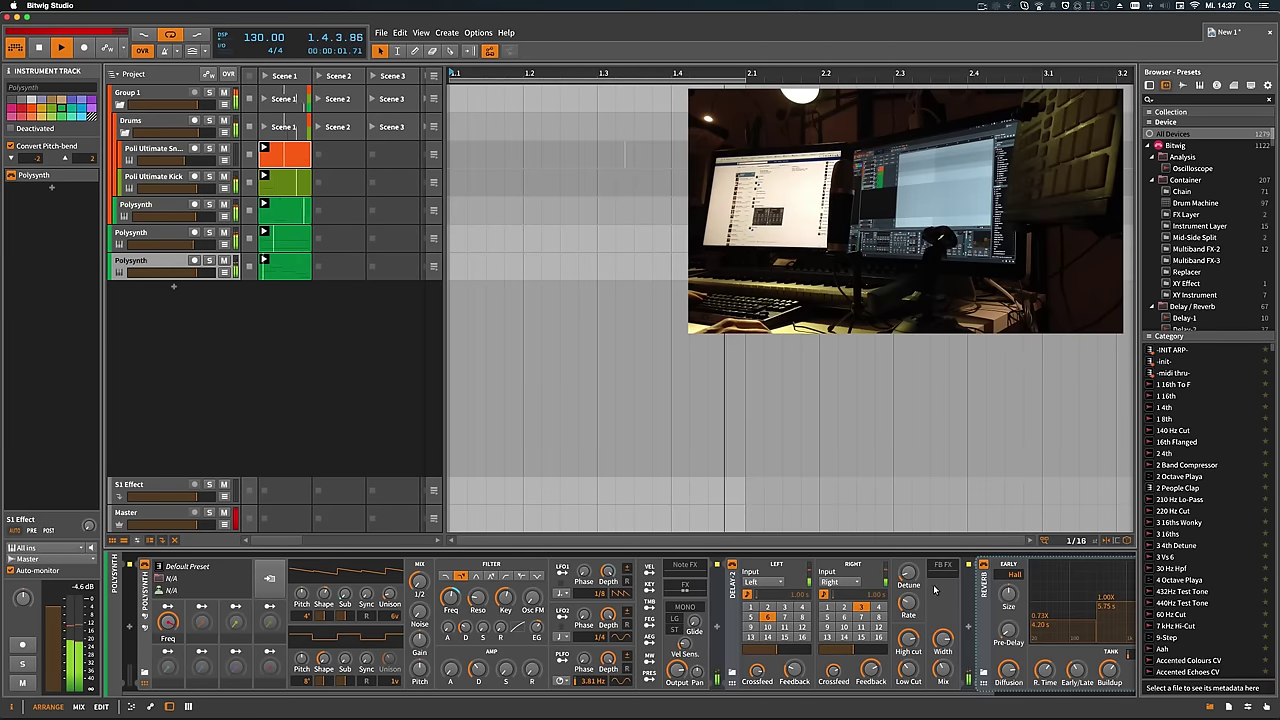
pyautogui.moveTo(678, 670)
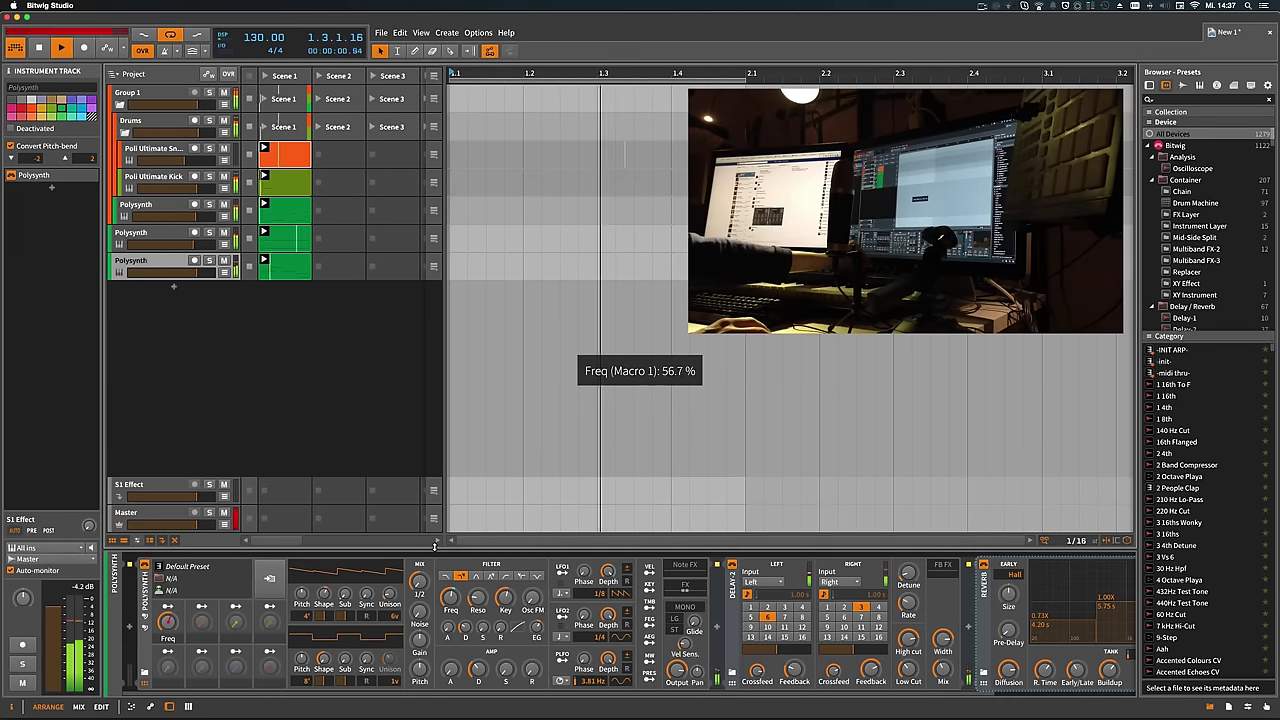
# Add a new instrument track with a Polysynth below the existing tracks and arm it for recording
pyautogui.doubleClick(176, 289)
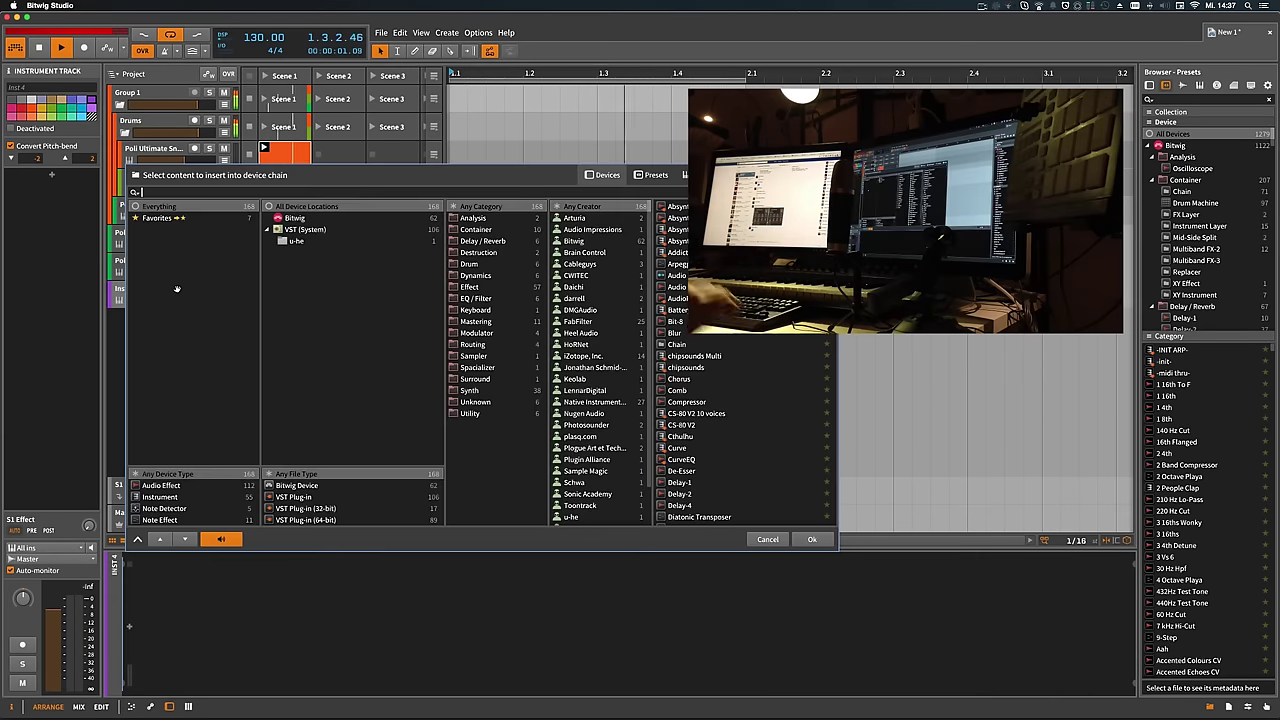
pyautogui.write('poly')
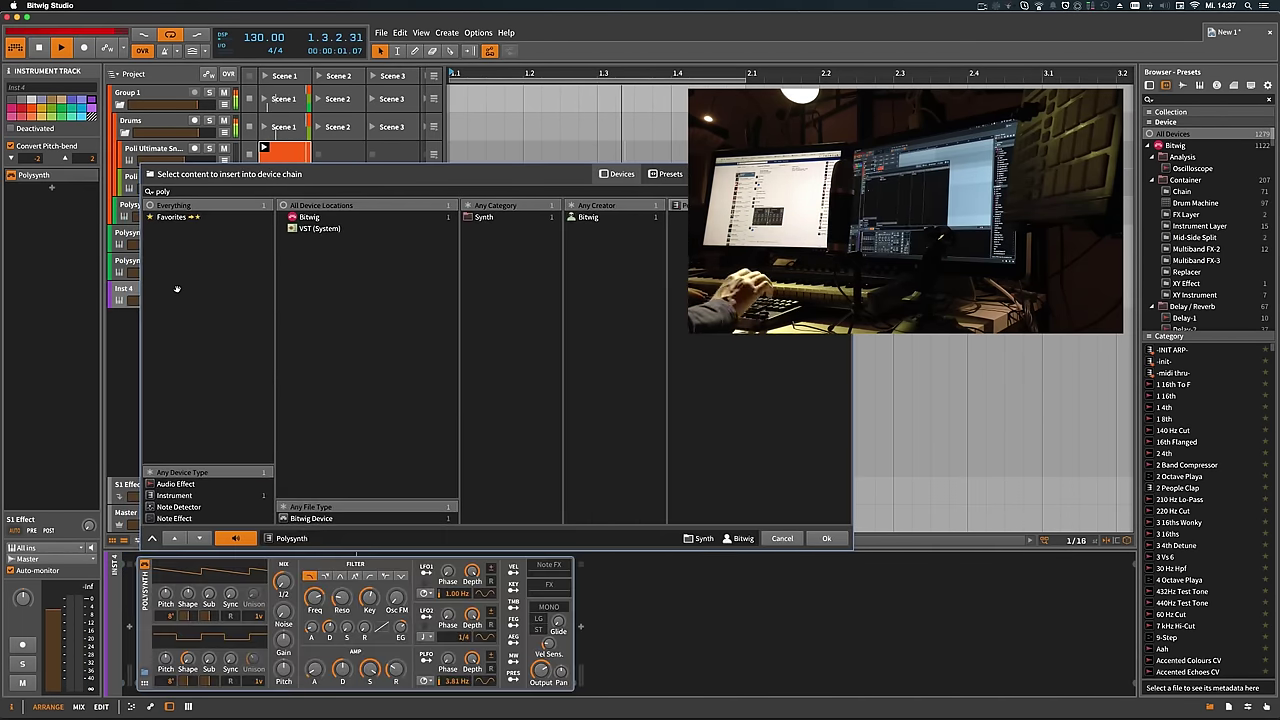
pyautogui.press('Return')
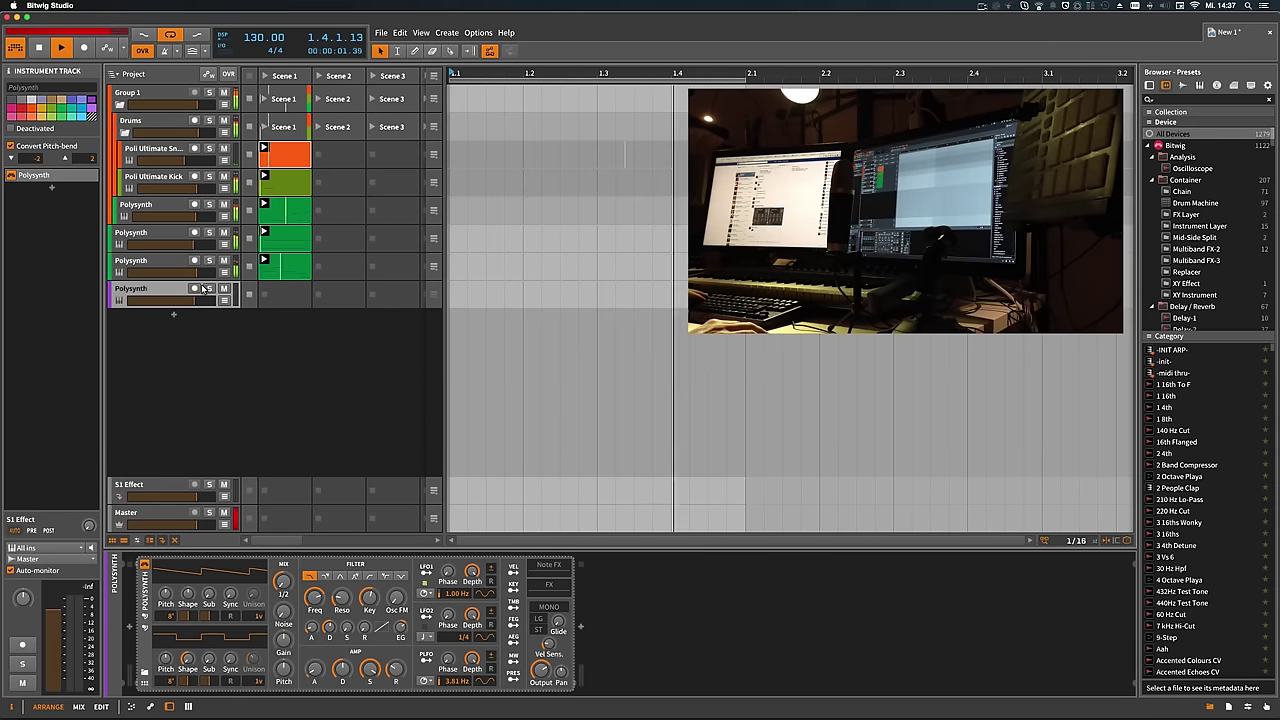
pyautogui.click(195, 289)
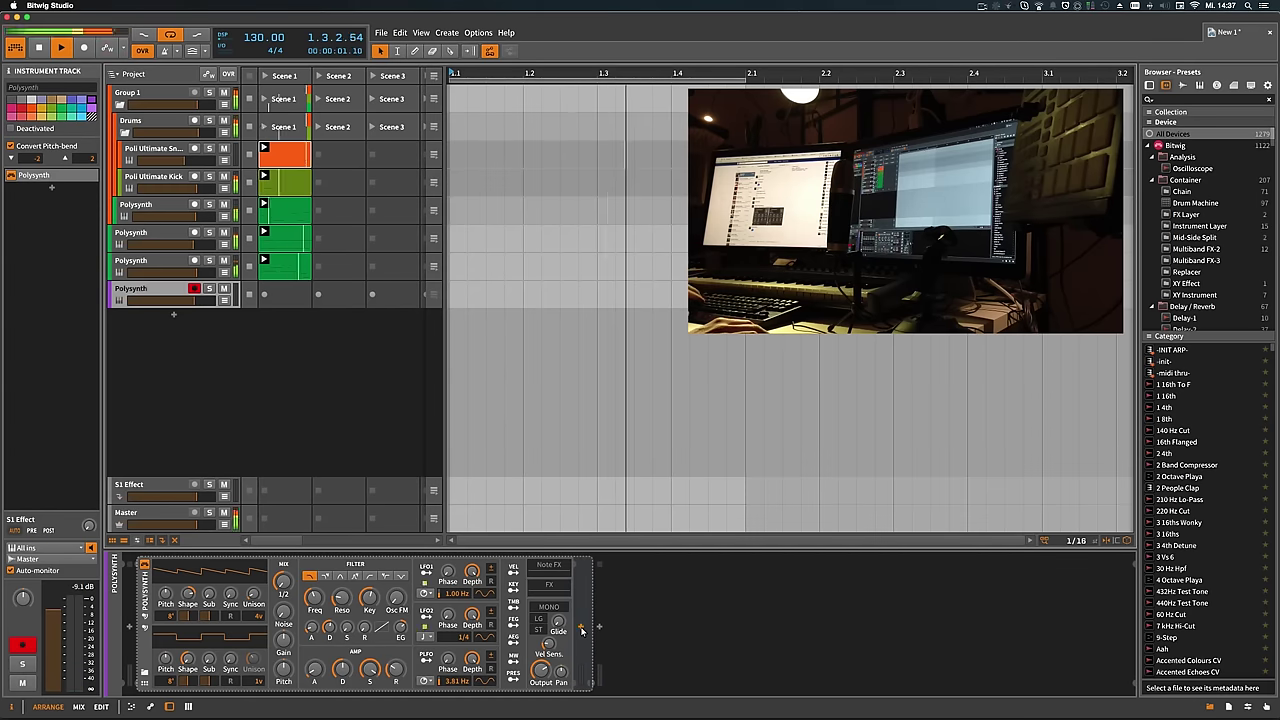
# Insert a Reverb into the FX chain of the new track's Polysynth
pyautogui.click(581, 627)
pyautogui.write('rever')
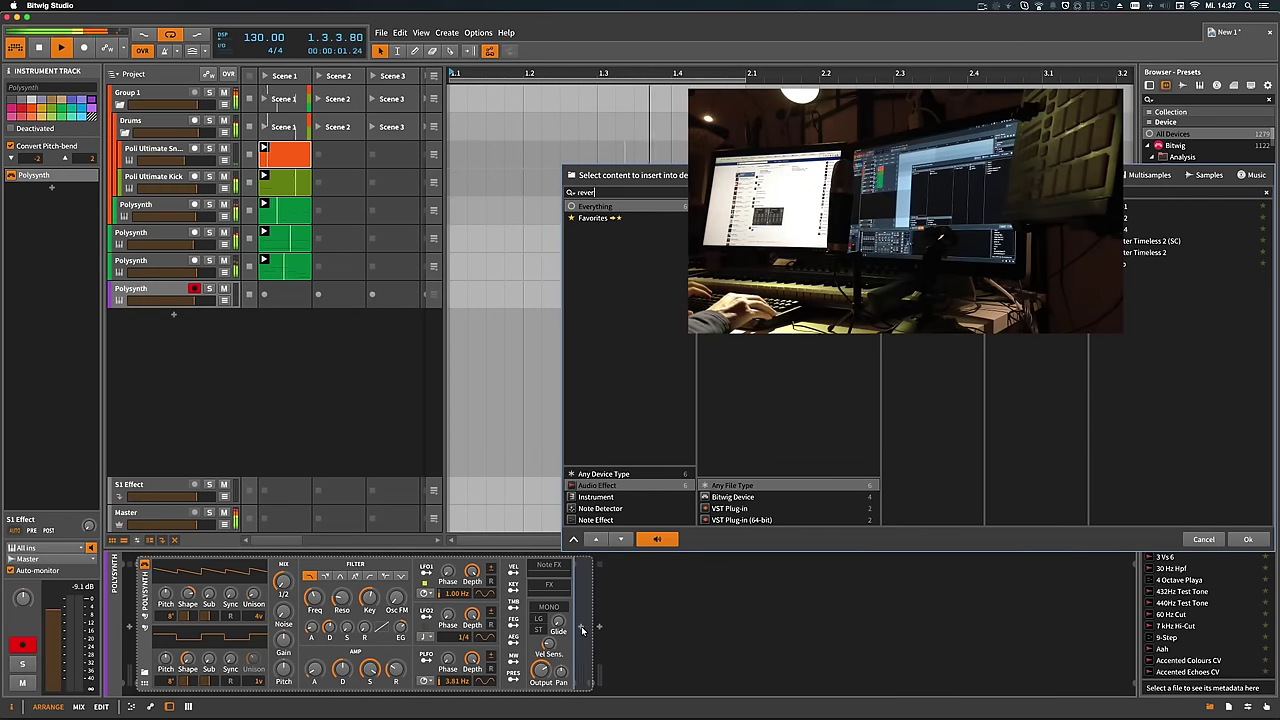
pyautogui.press('Return')
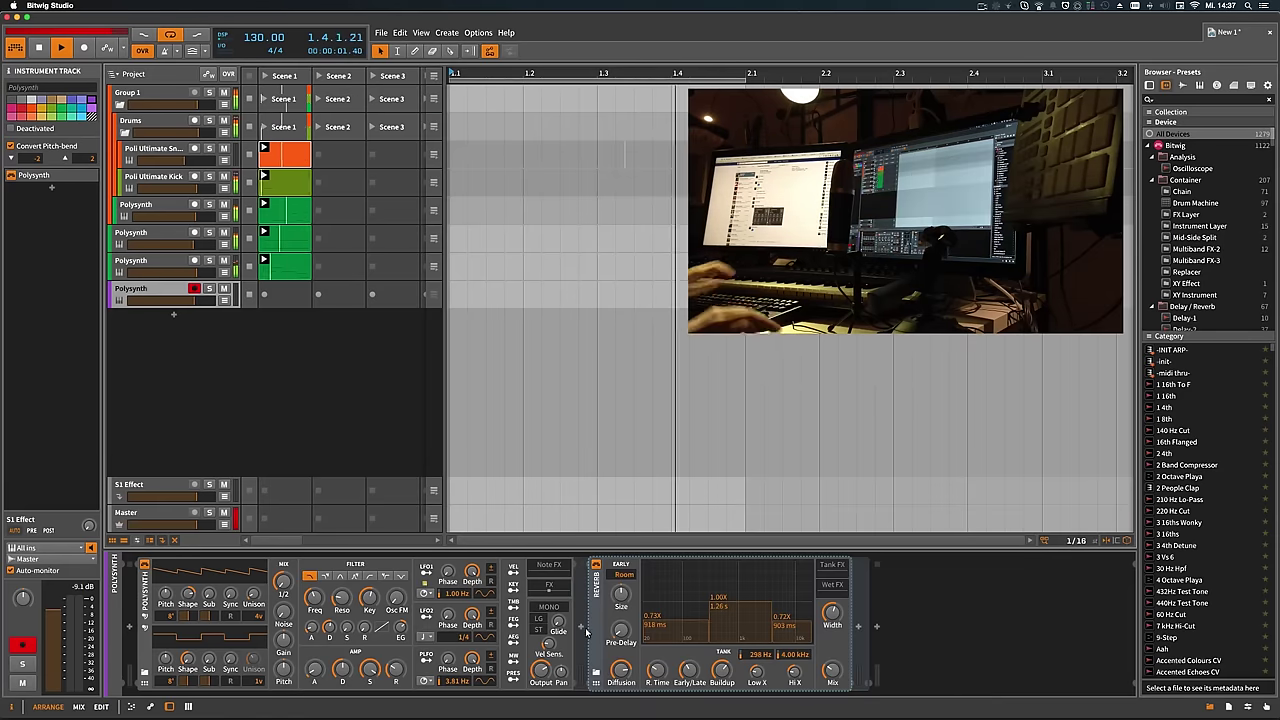
# Switch the new Reverb's early reflections to Hall and lengthen its reverb time to 3.80 s
pyautogui.click(634, 566)
pyautogui.moveTo(634, 566); pyautogui.dragTo(650, 603)
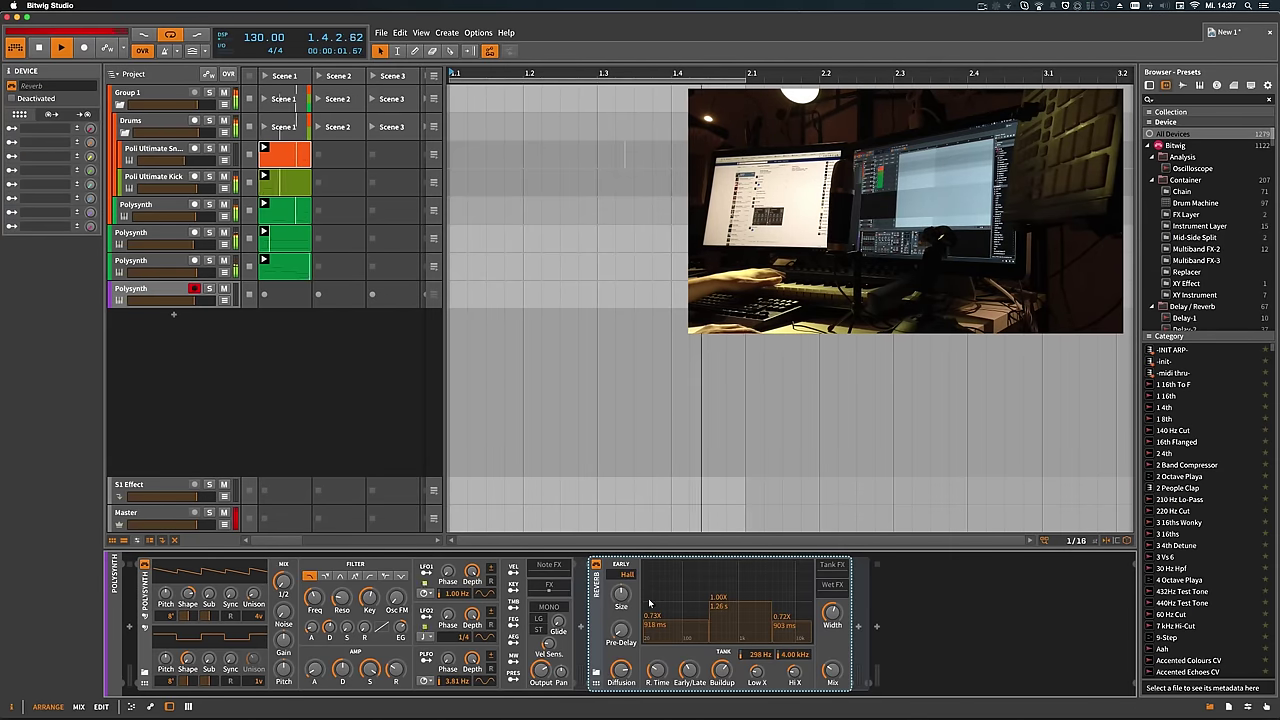
pyautogui.moveTo(665, 676); pyautogui.dragTo(667, 640)
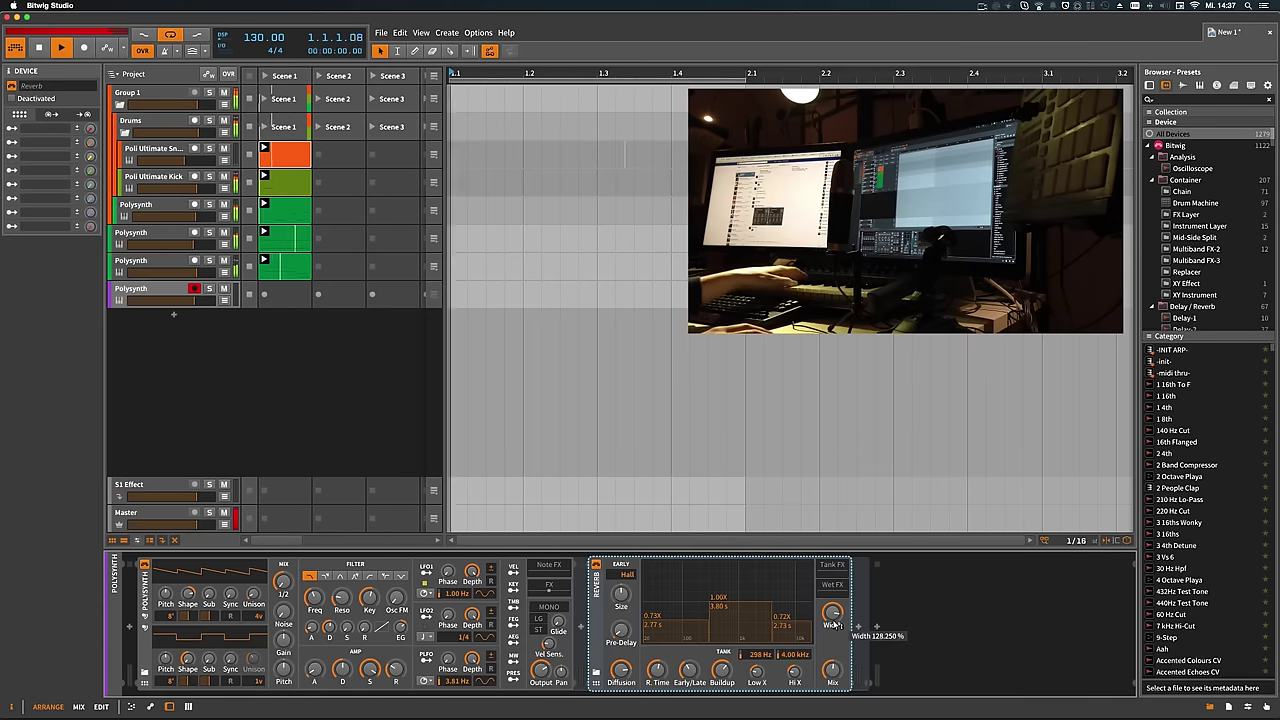
# Record a two-bar clip with a held A3 note in the bottom Polysynth track's Scene 1 slot and align the note to start 1.1.1.00
pyautogui.moveTo(834, 624)
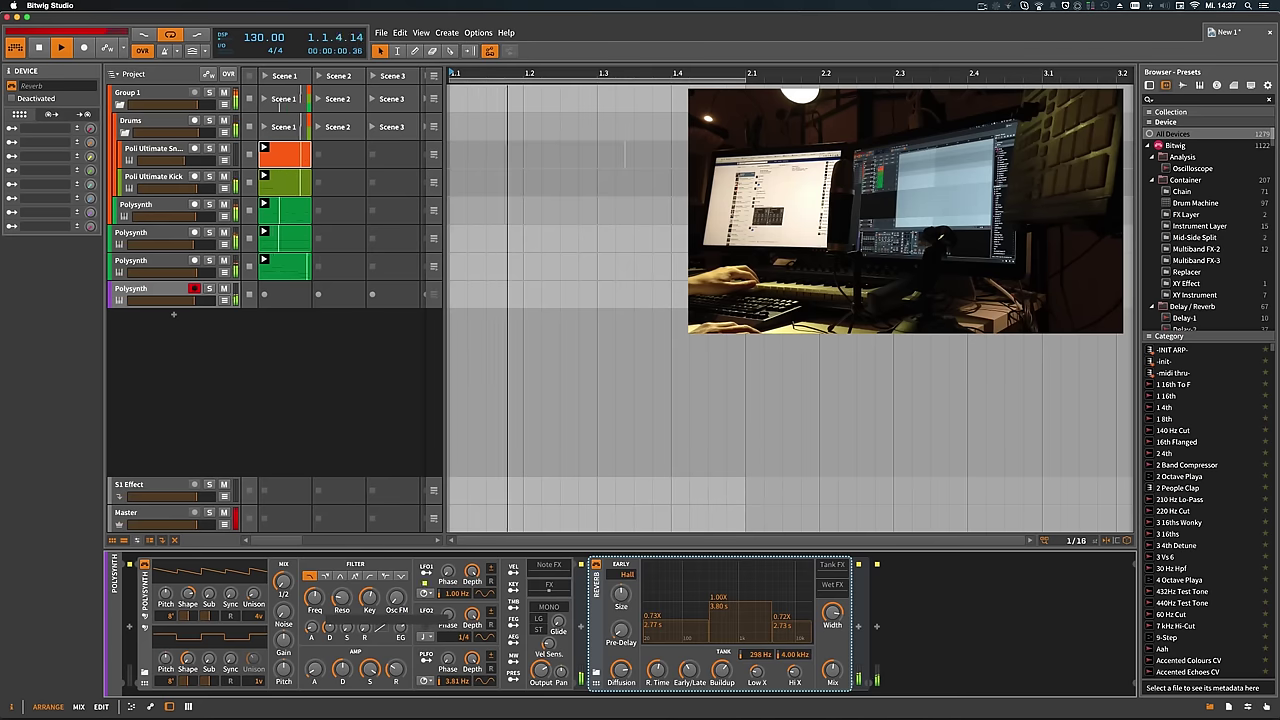
pyautogui.moveTo(323, 611)
pyautogui.moveTo(316, 668)
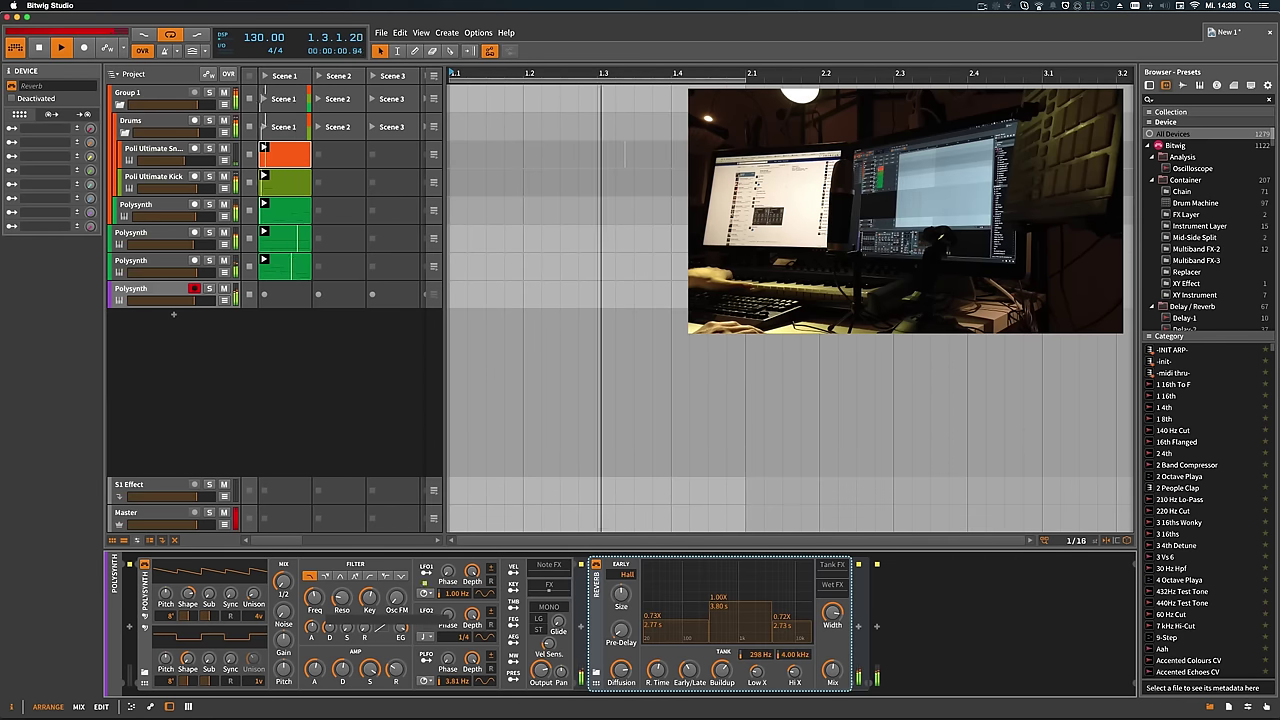
pyautogui.click(264, 294)
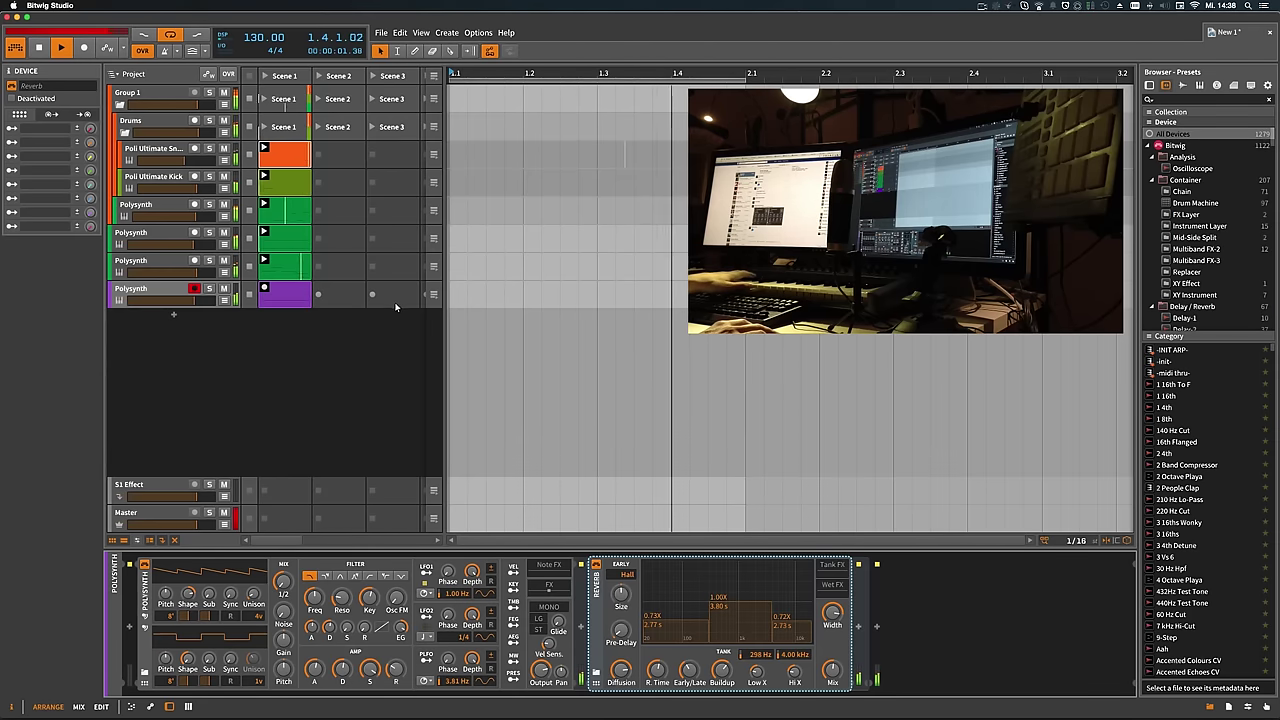
pyautogui.click(264, 290)
pyautogui.doubleClick(280, 294)
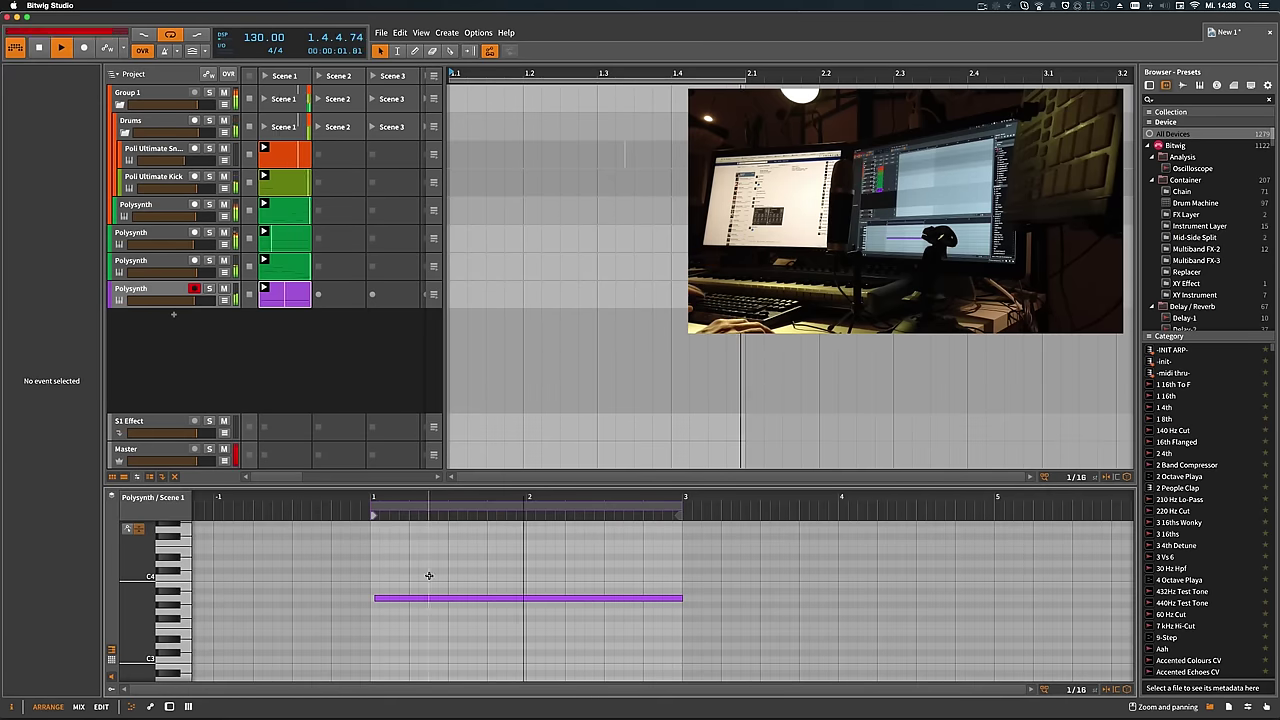
pyautogui.click(427, 602)
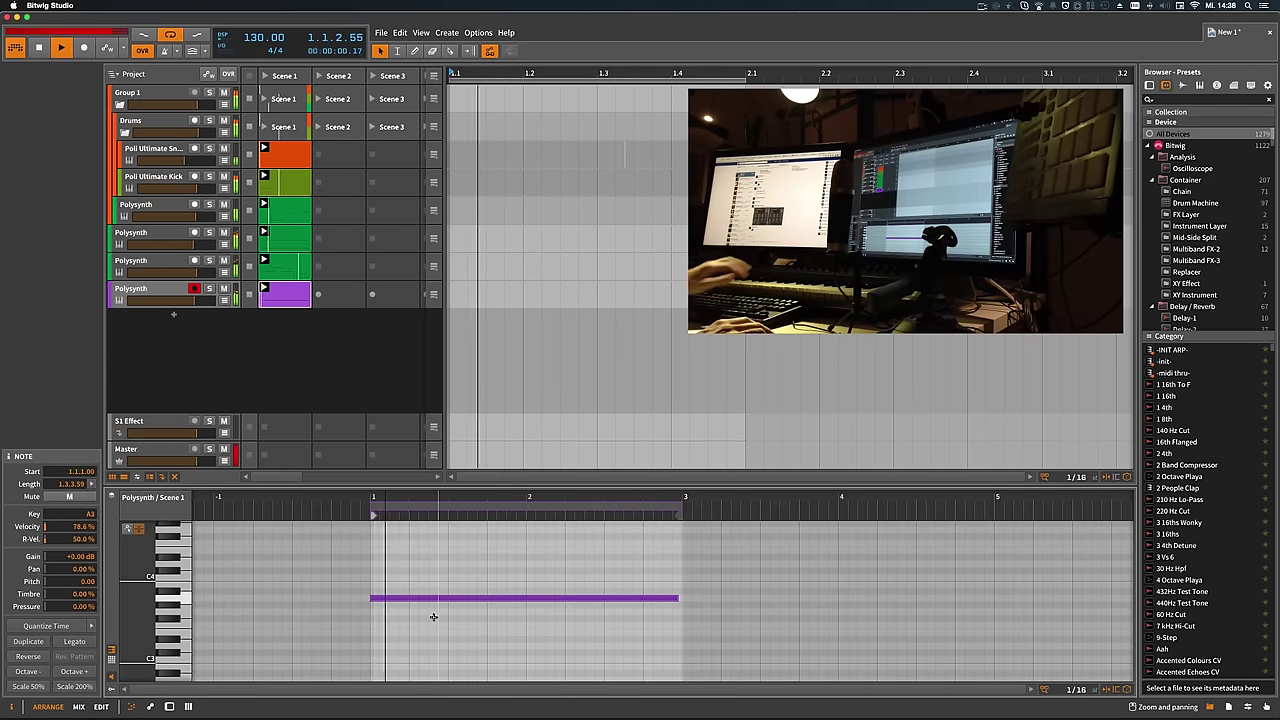
# Adjust the filter envelope attack of the bottom track's Polysynth and set its Reverb's mix to 60.5 %
pyautogui.click(293, 352)
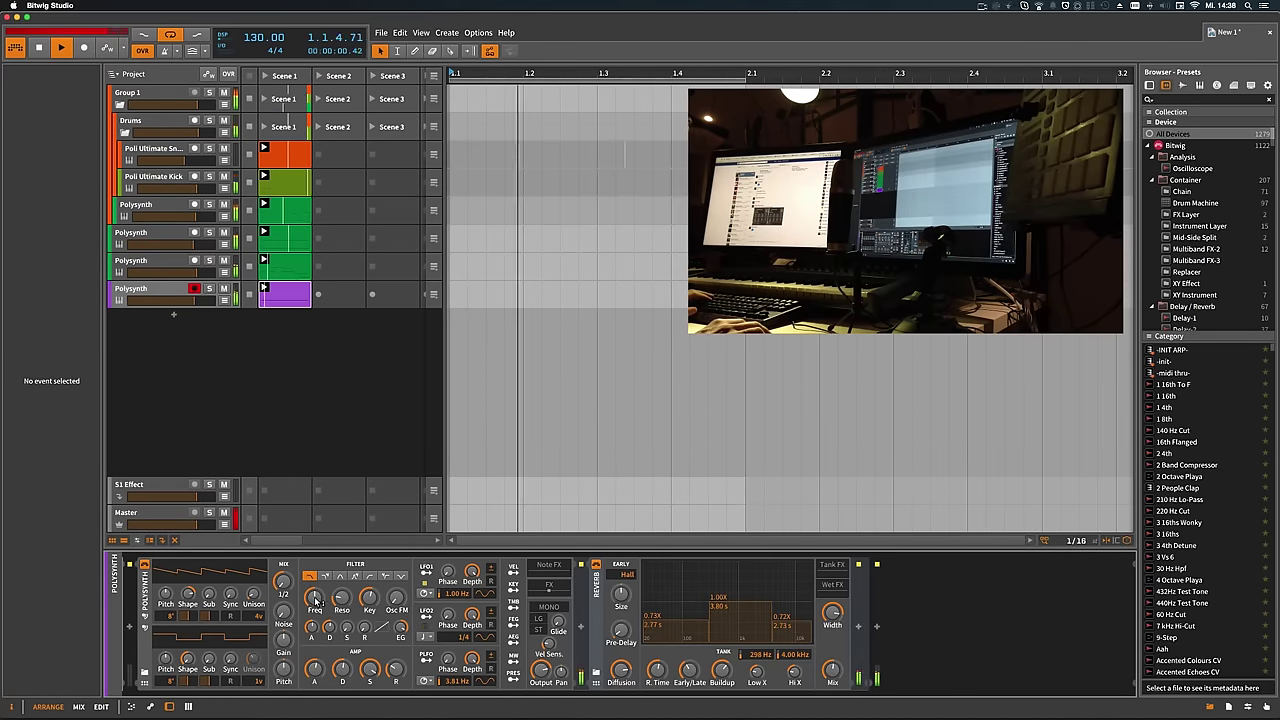
pyautogui.click(146, 677)
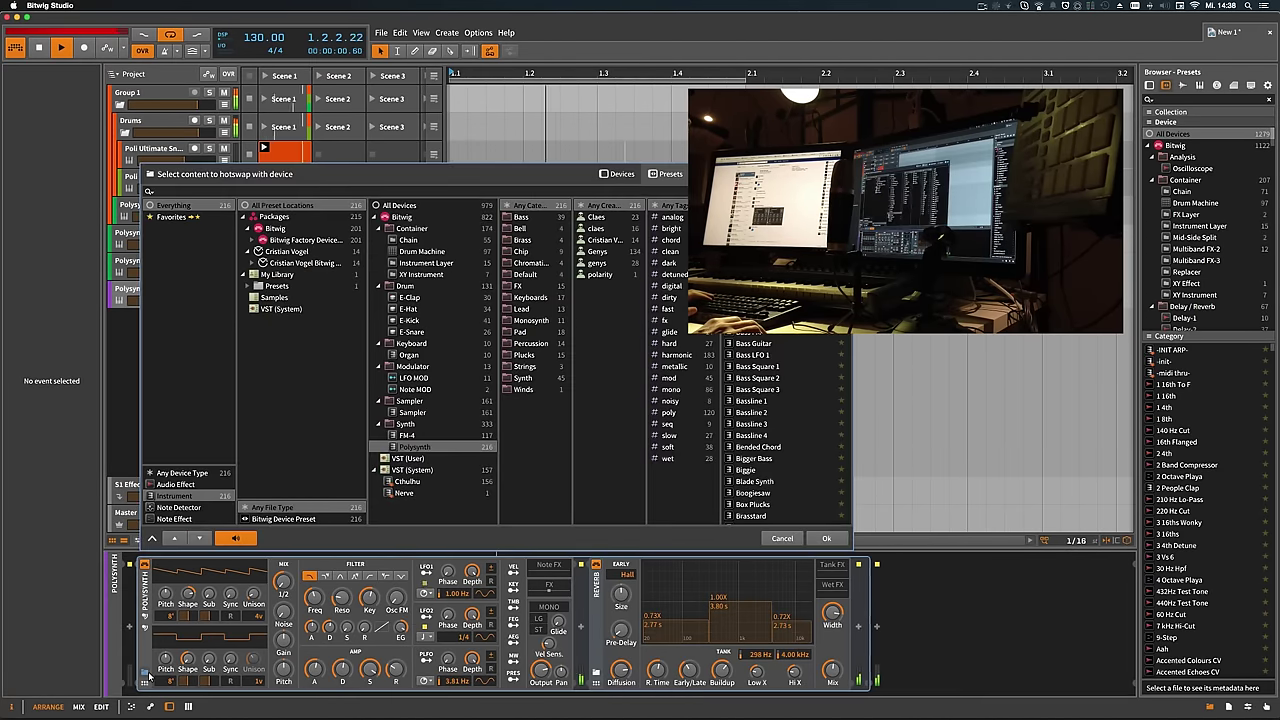
pyautogui.press('Escape')
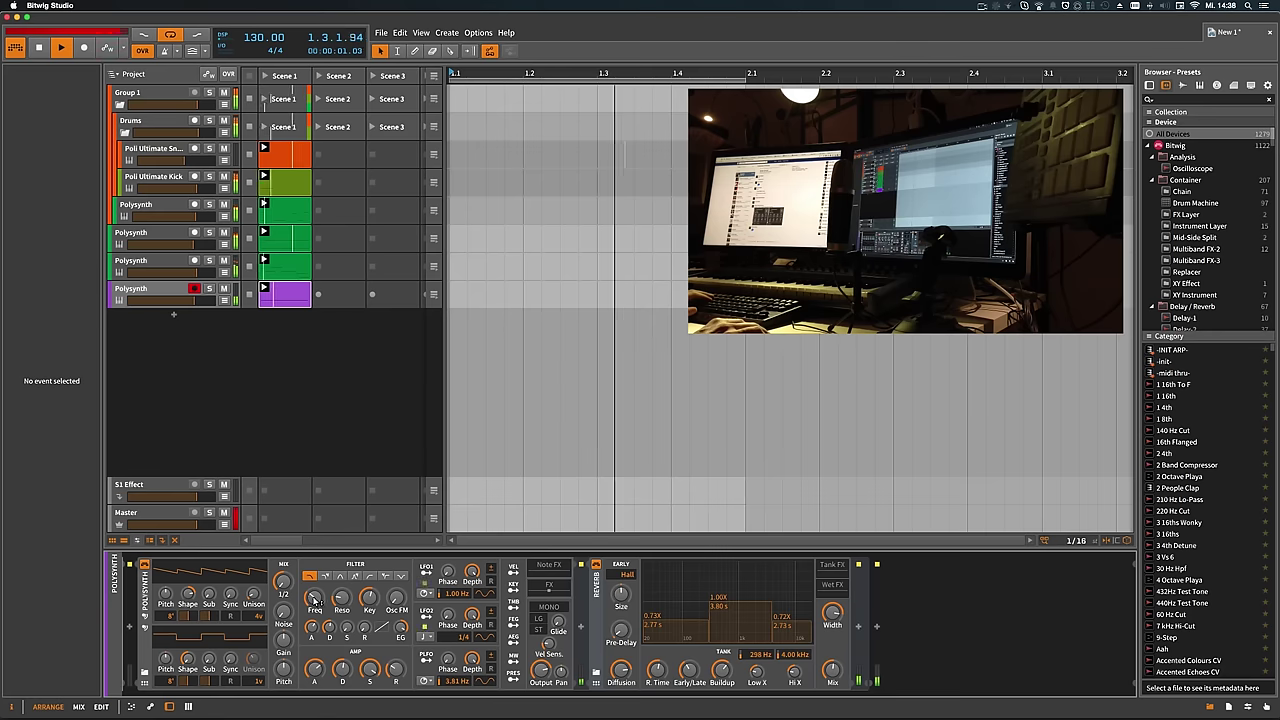
pyautogui.moveTo(313, 626); pyautogui.dragTo(313, 618)
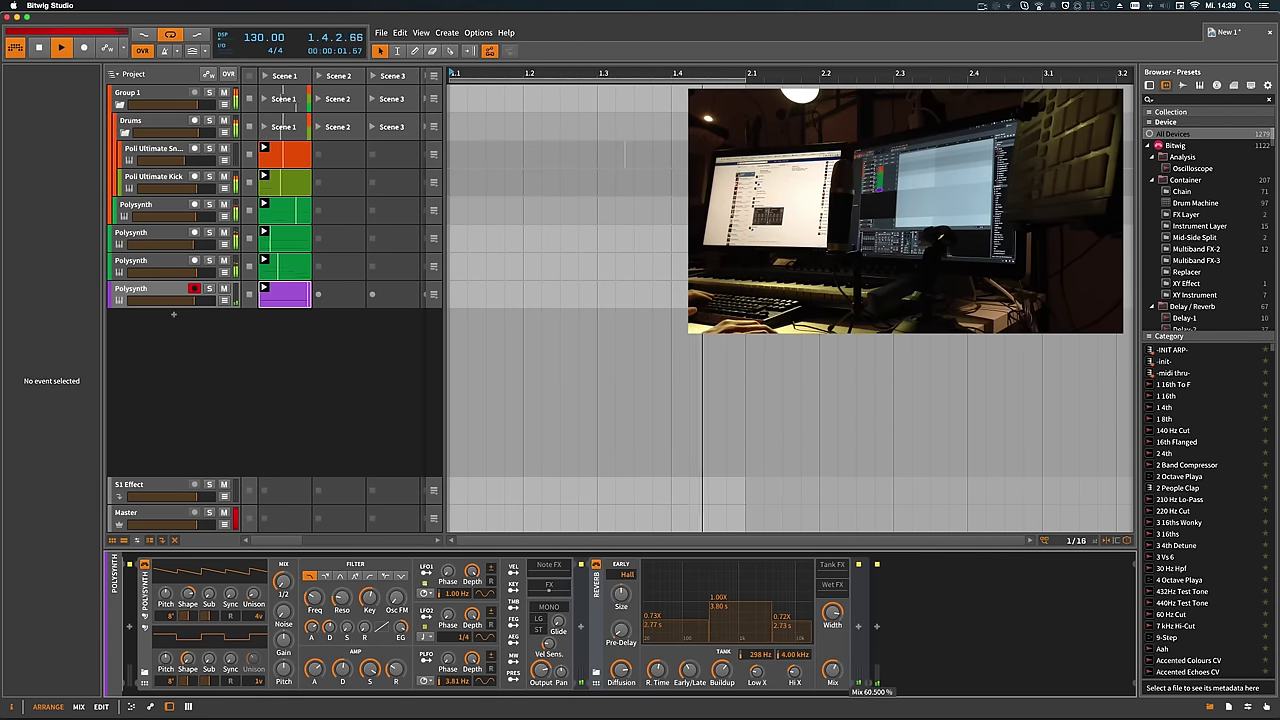
# Transpose the held note in the bottom Polysynth track's clip down one octave to A2
pyautogui.doubleClick(287, 300)
pyautogui.click(441, 621)
pyautogui.hotkey('ctrl', 'a')
pyautogui.hotkey('shift', 'Down')
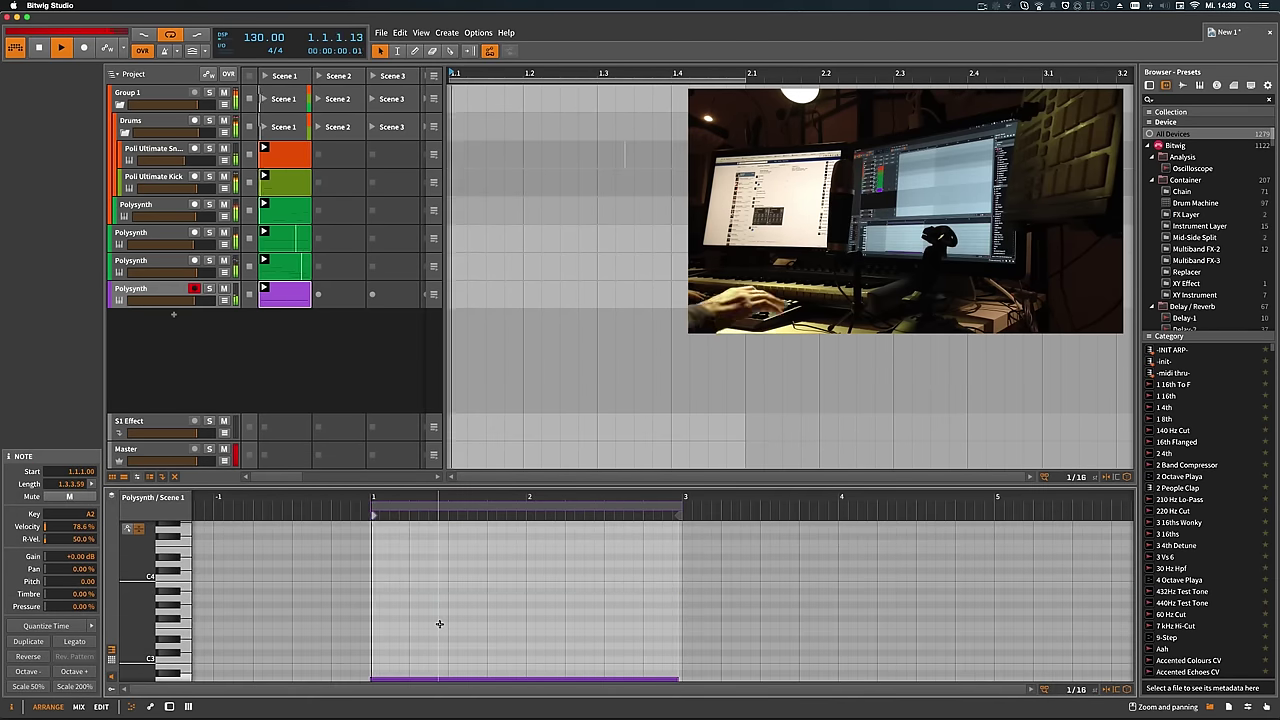
# Insert a Peak Limiter after the bottom track's Polysynth and raise the limiter's gain
pyautogui.press('d')
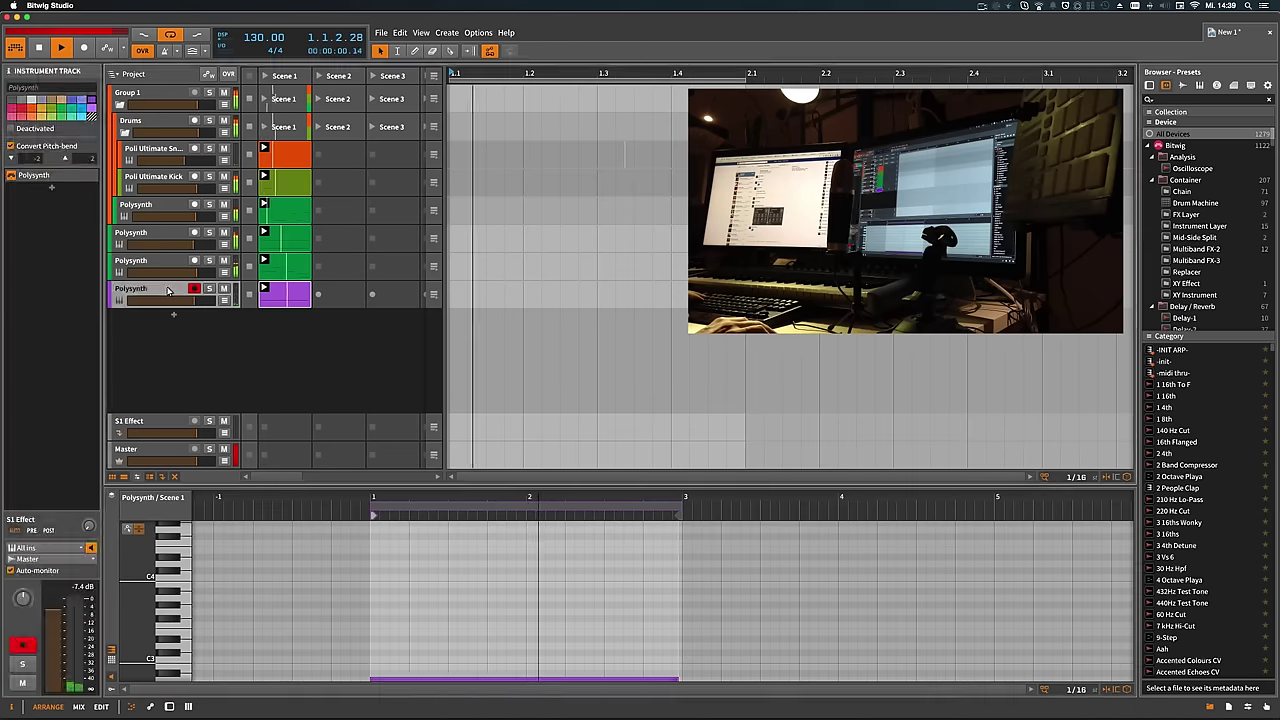
pyautogui.click(877, 628)
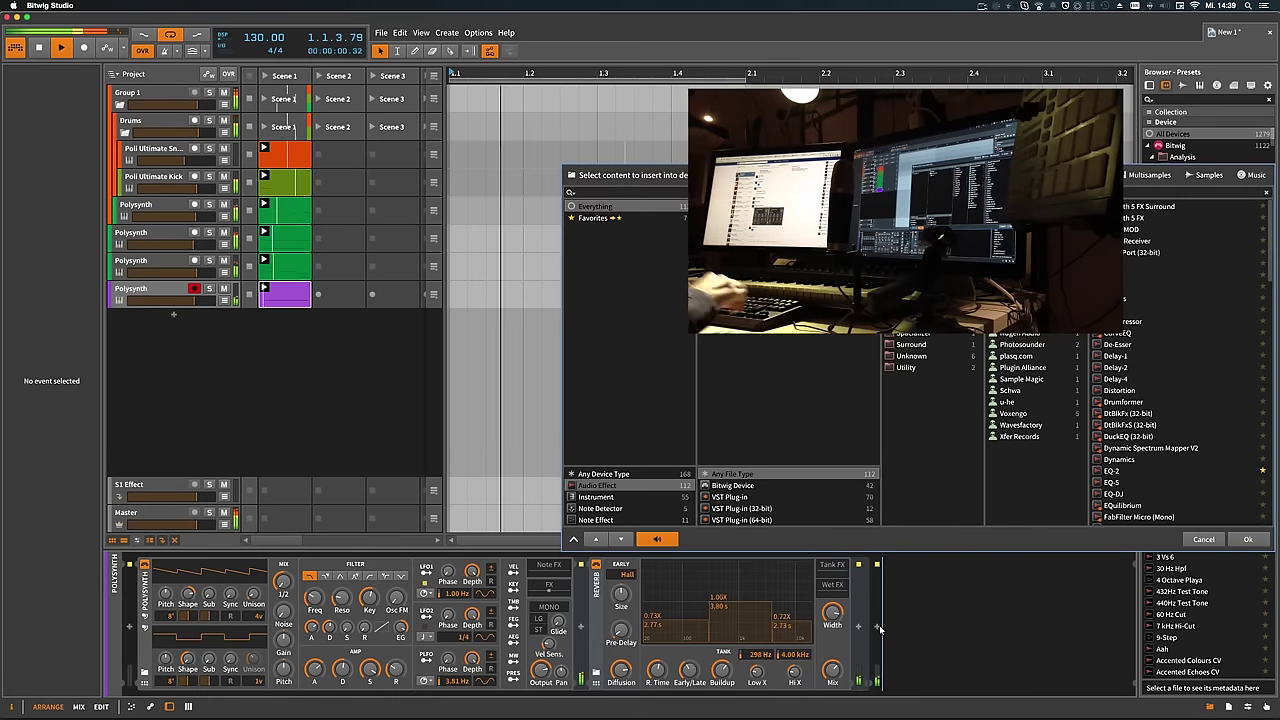
pyautogui.write('peak')
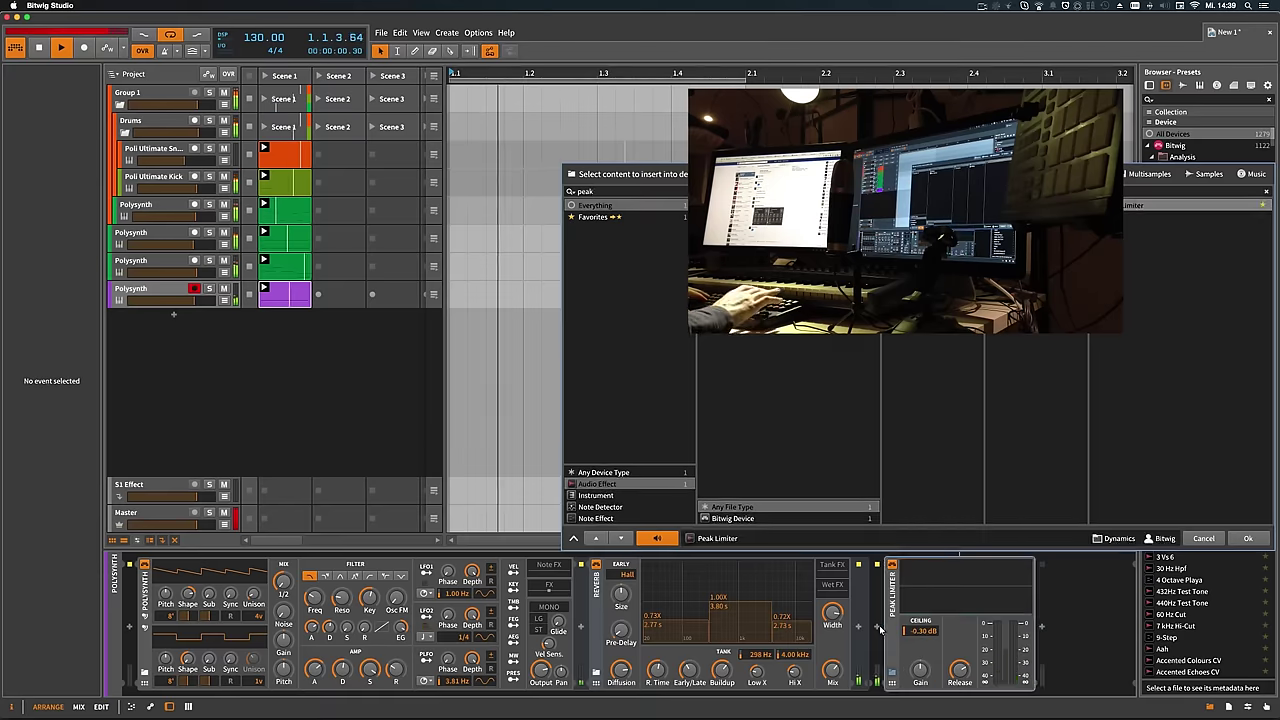
pyautogui.press('Return')
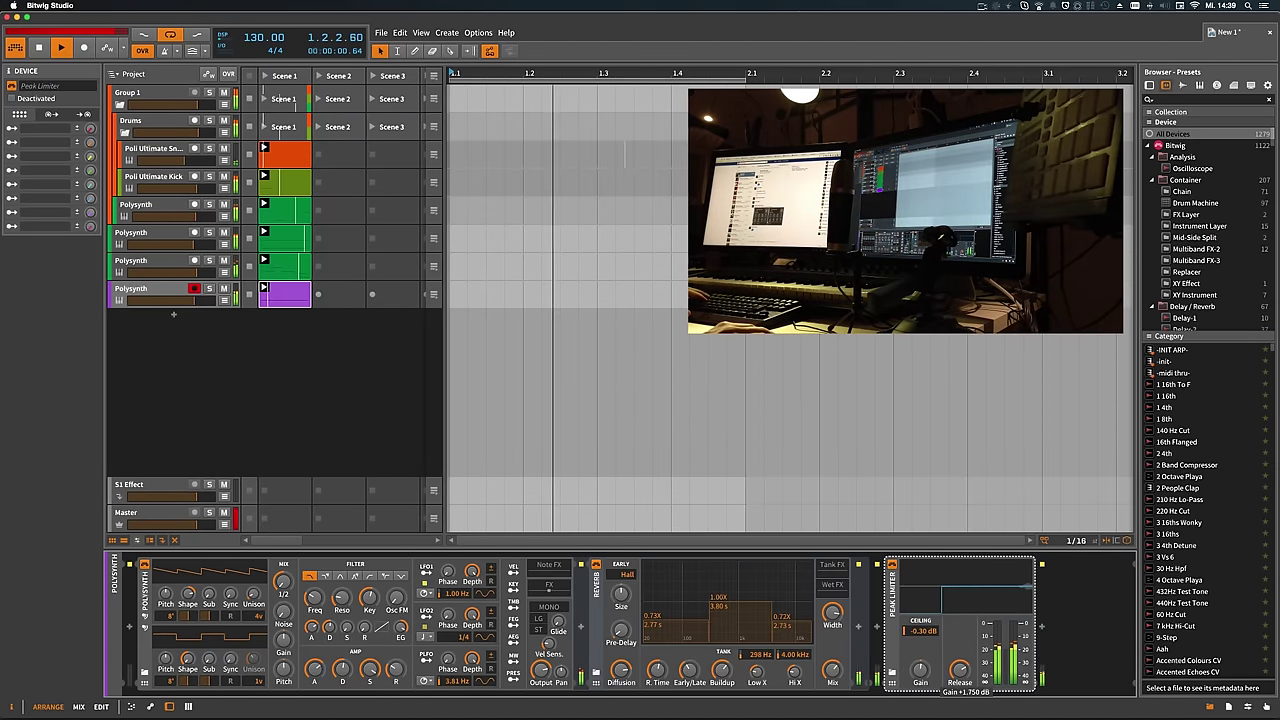
pyautogui.moveTo(921, 669); pyautogui.dragTo(921, 634)
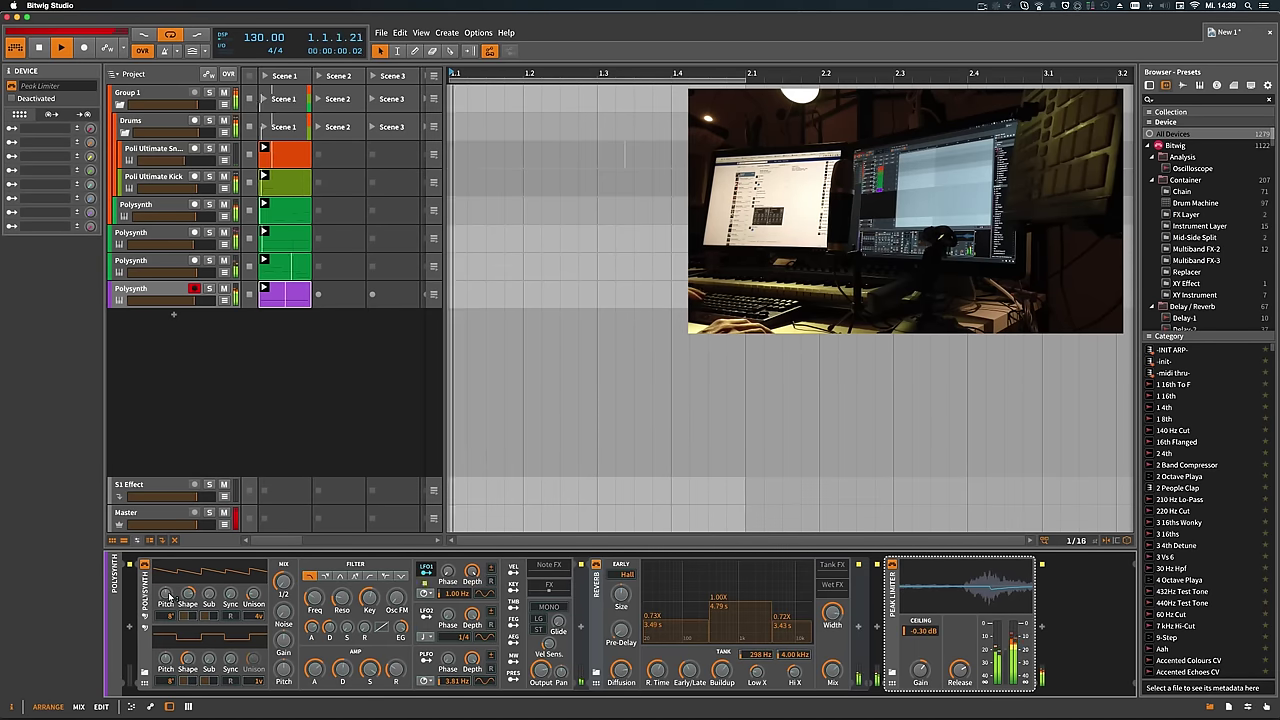
# Slow the Polysynth's LFO 1 to 0.23 Hz and lower the bottom Polysynth track's volume slightly
pyautogui.moveTo(167, 597)
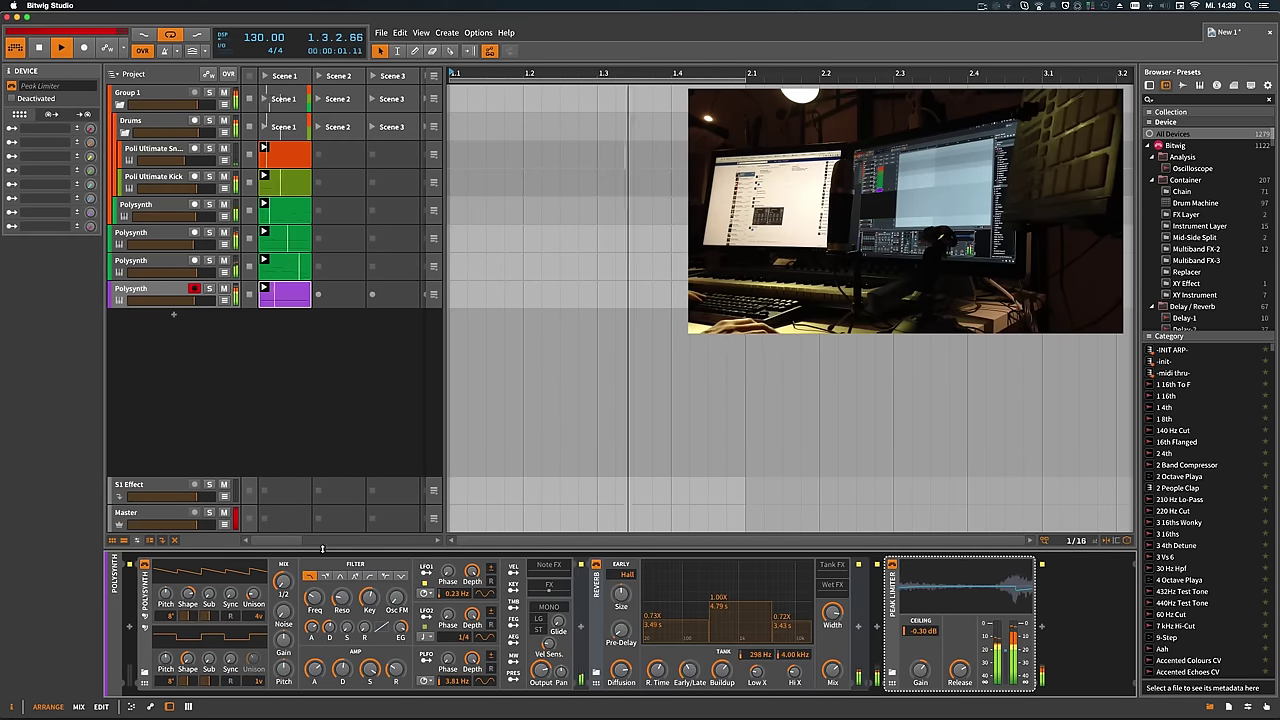
pyautogui.doubleClick(287, 298)
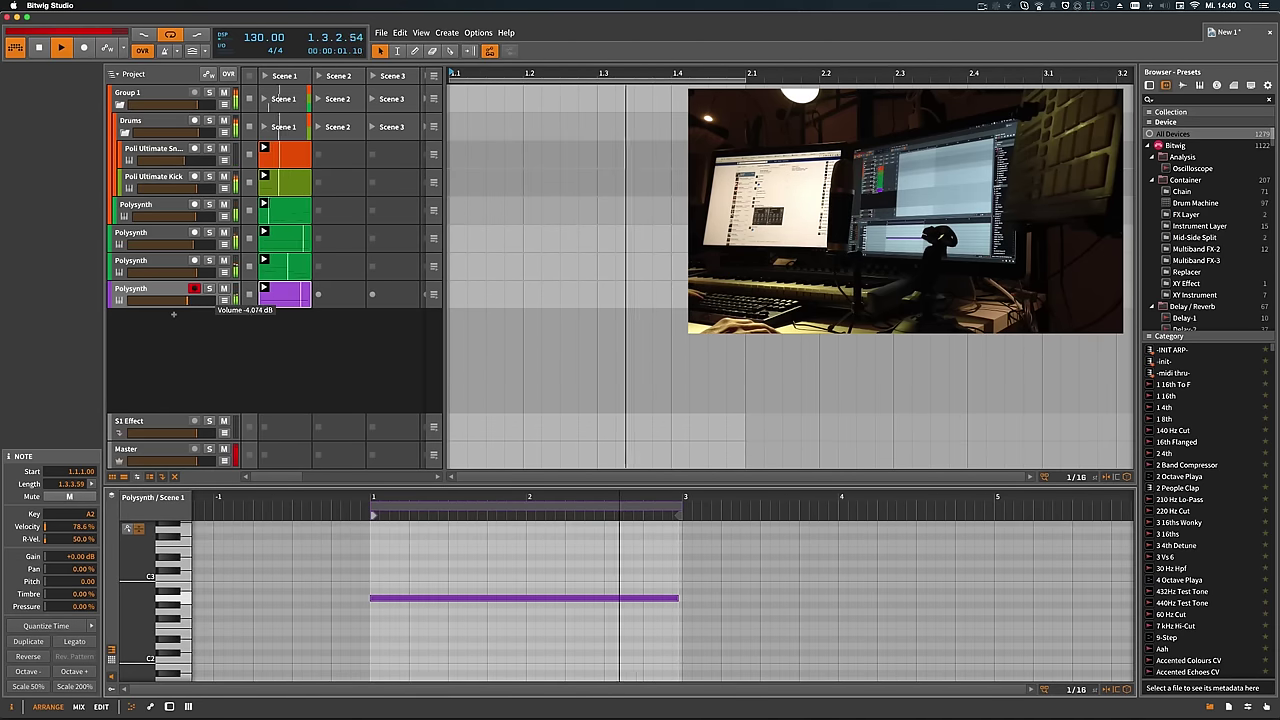
pyautogui.moveTo(173, 314); pyautogui.dragTo(177, 314)
pyautogui.click(160, 292)
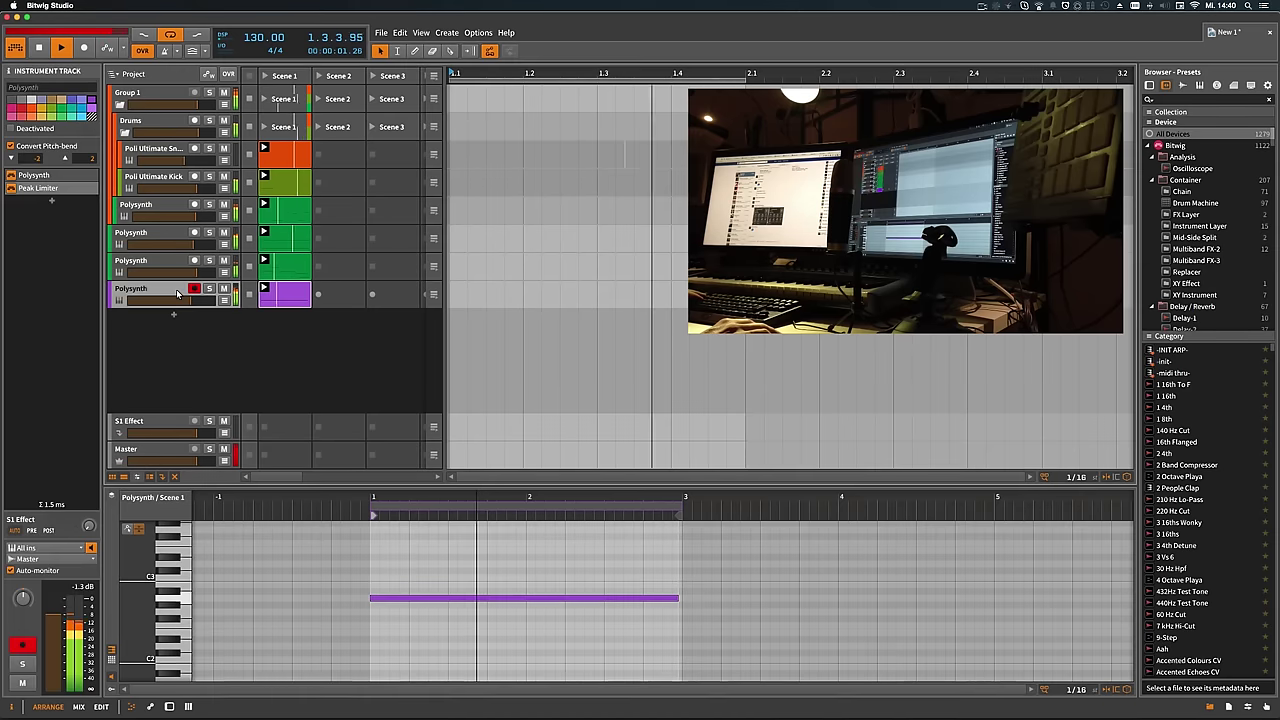
# Set the filter frequency of the bottom track's Polysynth to about 120 Hz
pyautogui.press('d')
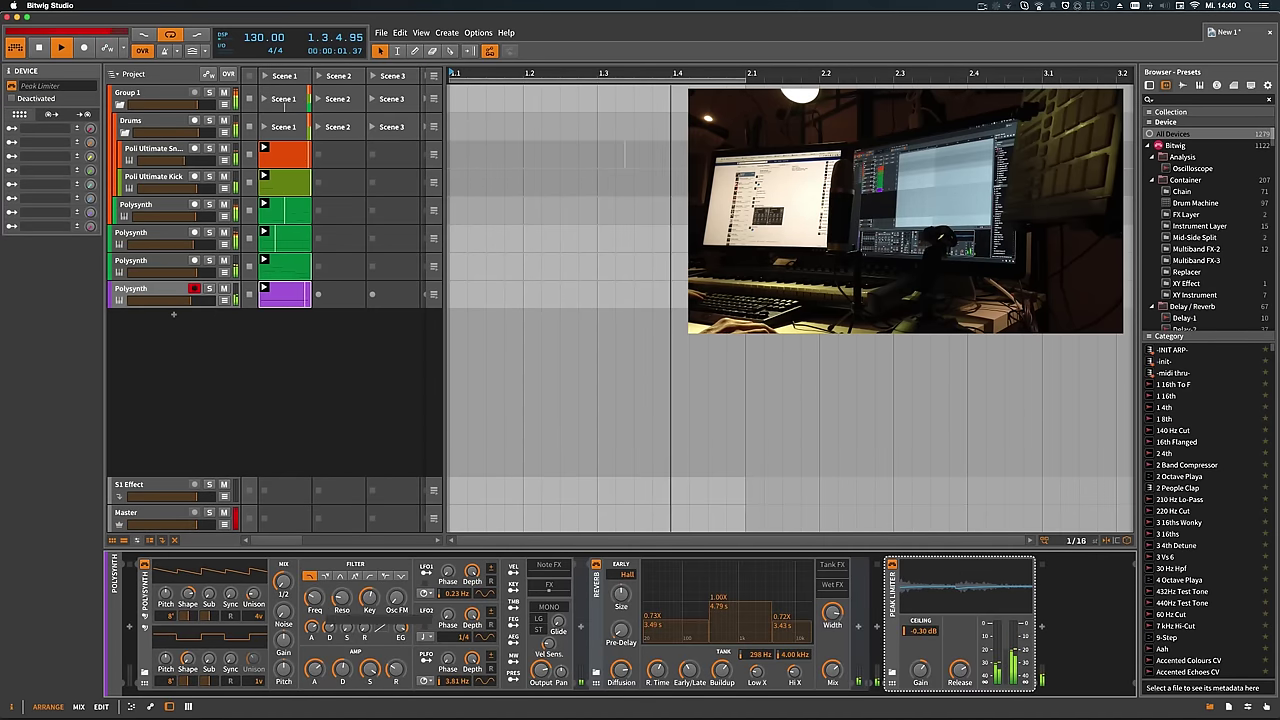
pyautogui.moveTo(316, 605)
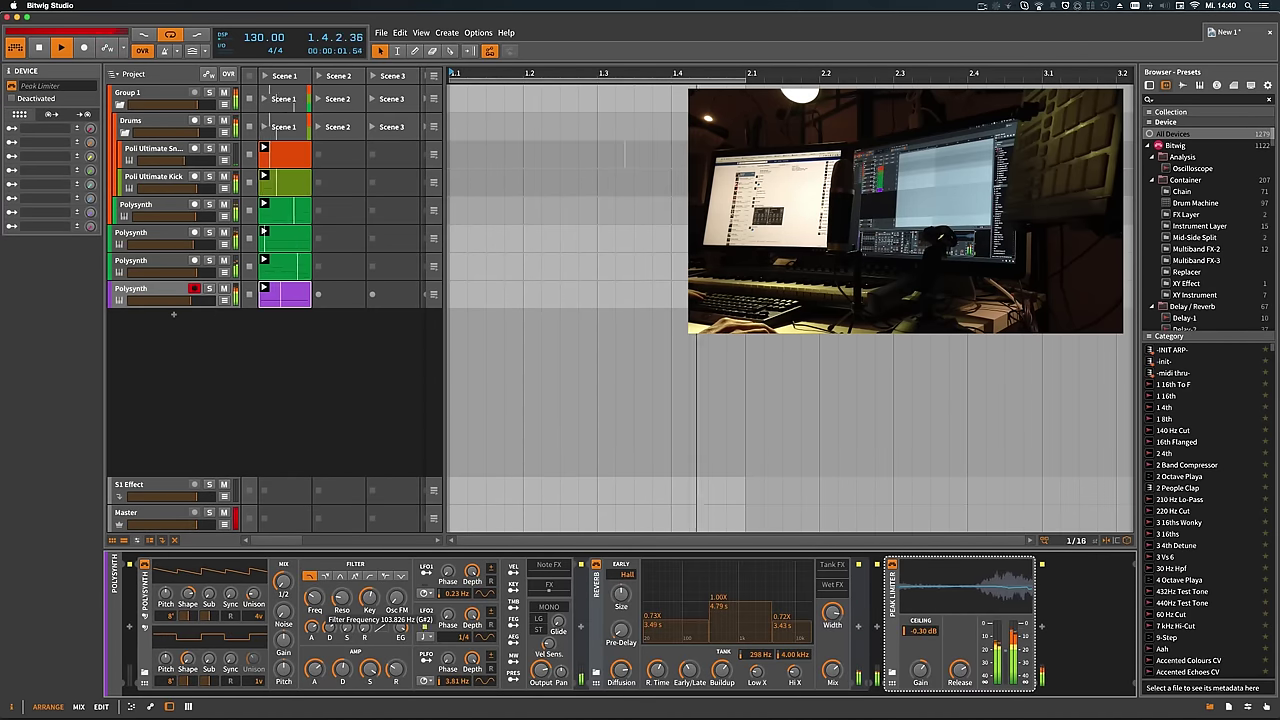
pyautogui.moveTo(316, 605); pyautogui.dragTo(316, 603)
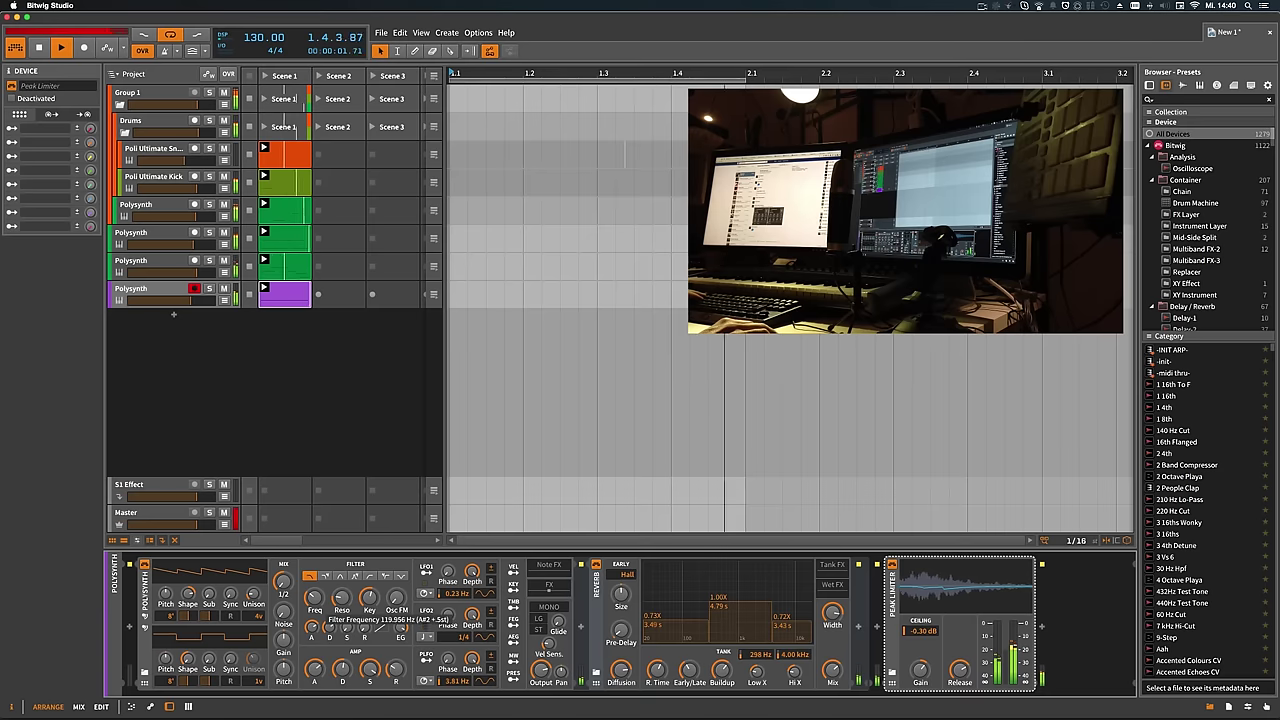
# Add a new instrument track with an E-Hat below the existing tracks
pyautogui.click(175, 305)
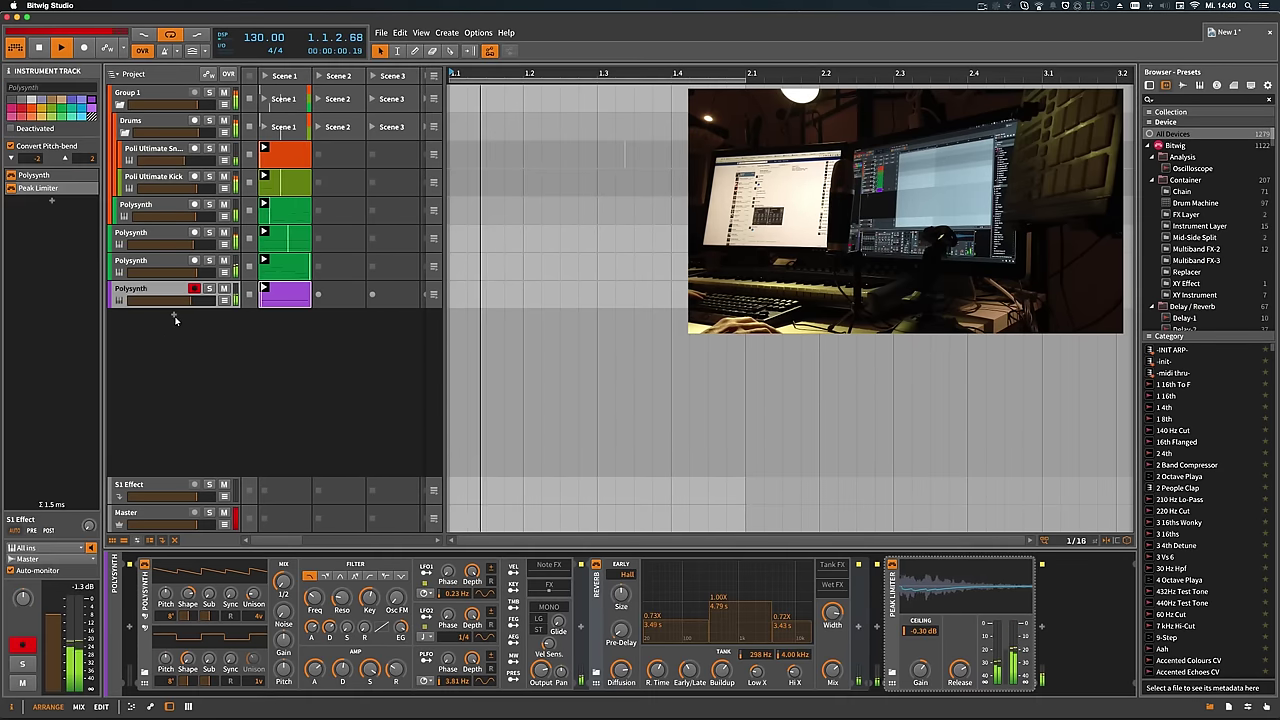
pyautogui.doubleClick(175, 319)
pyautogui.write('hats')
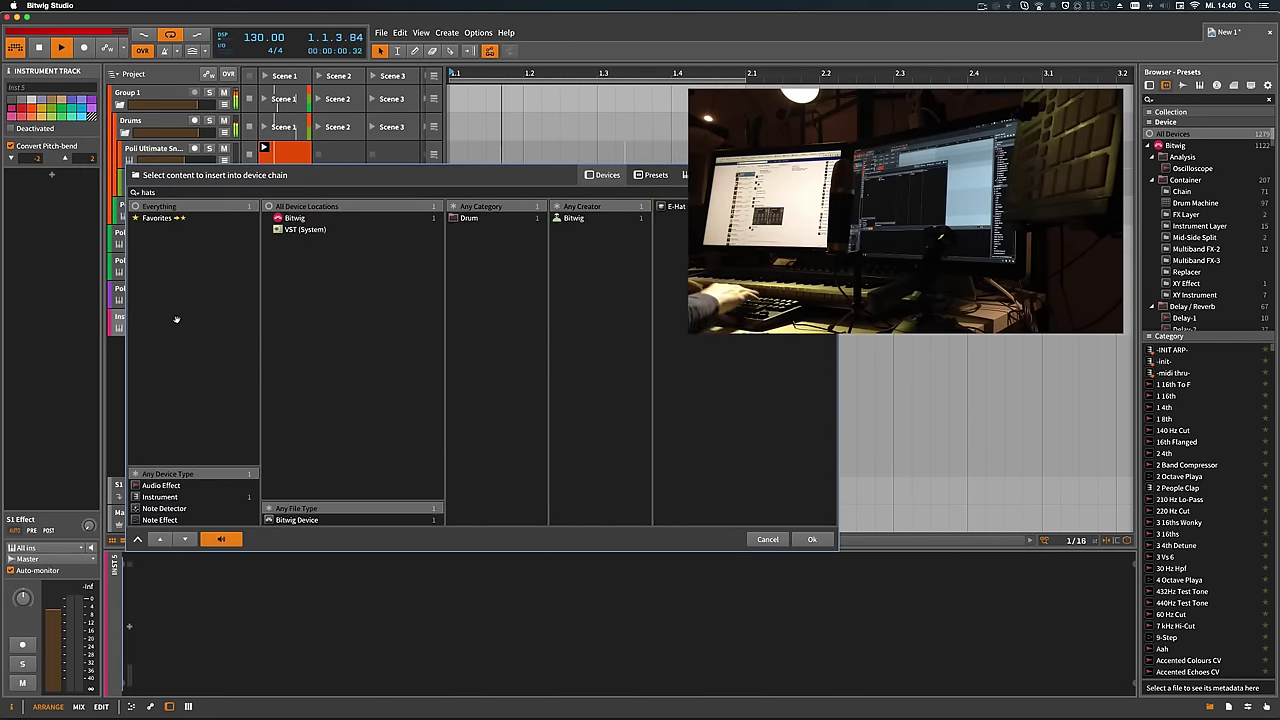
pyautogui.press('Return')
# Create a Scene 1 clip on the E-Hat track, shorten its loop to one beat and add a sixteenth C2 note at 1.1.3.00
pyautogui.doubleClick(289, 322)
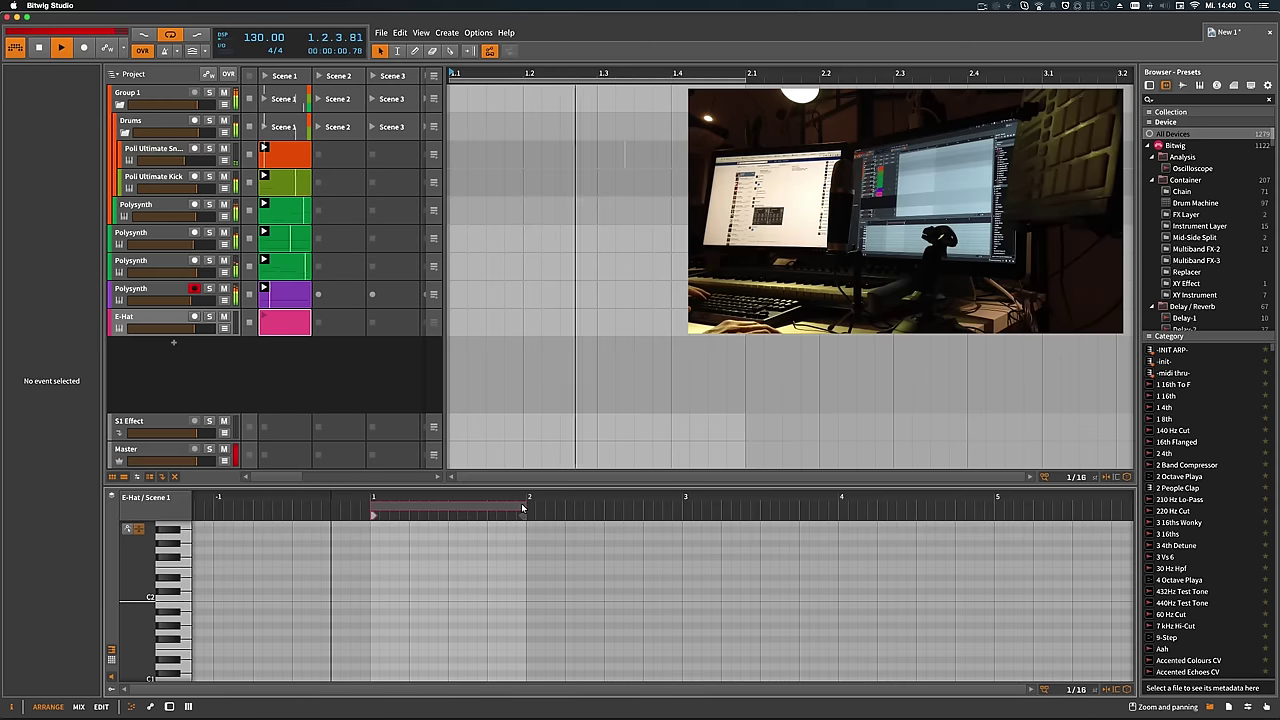
pyautogui.moveTo(522, 508); pyautogui.dragTo(420, 603)
pyautogui.click(418, 598)
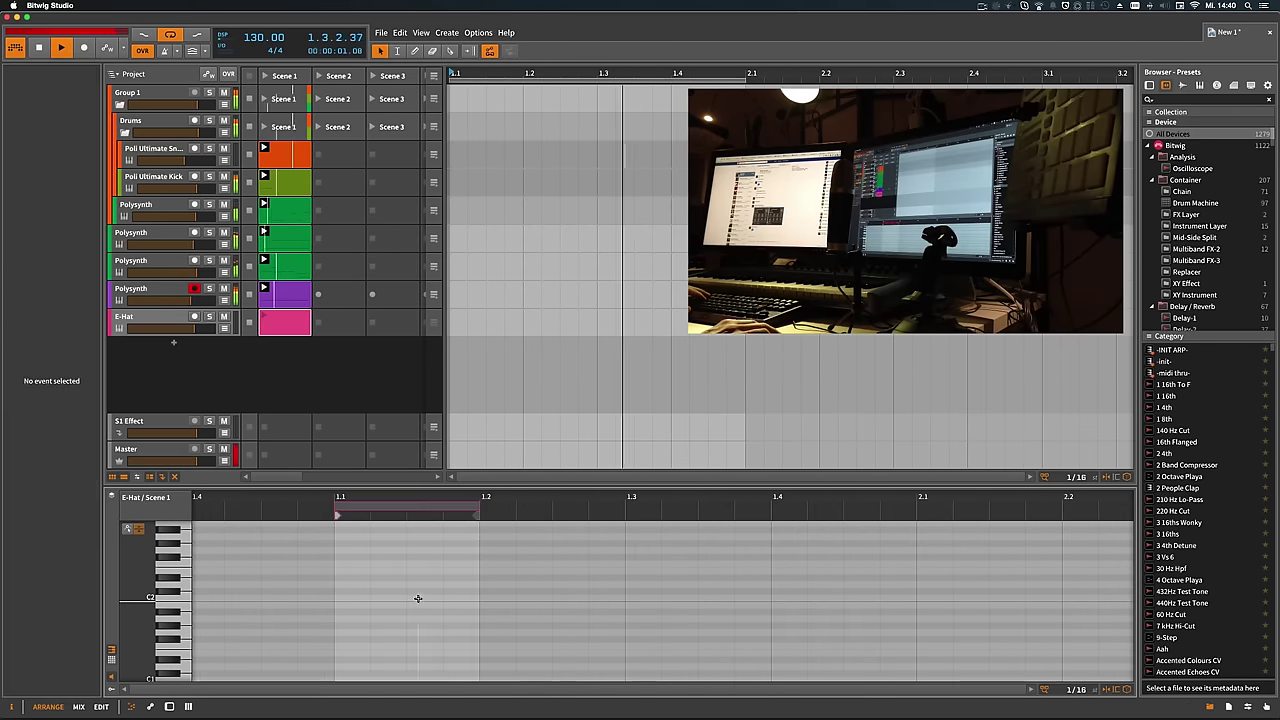
pyautogui.doubleClick(418, 598)
# Shape the E-Hat with a comb mix of 5.5 %, an adjusted FM decay and a main decay of about 313 ms
pyautogui.press('d')
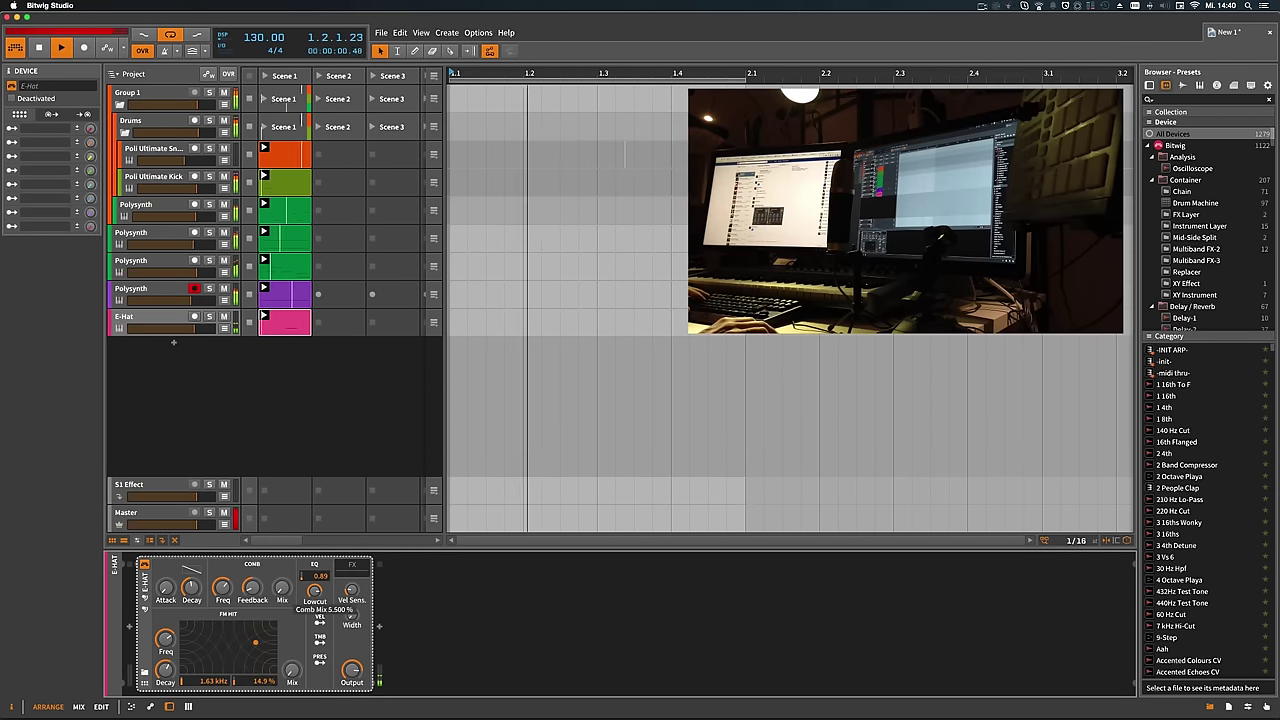
pyautogui.moveTo(283, 590); pyautogui.dragTo(350, 616)
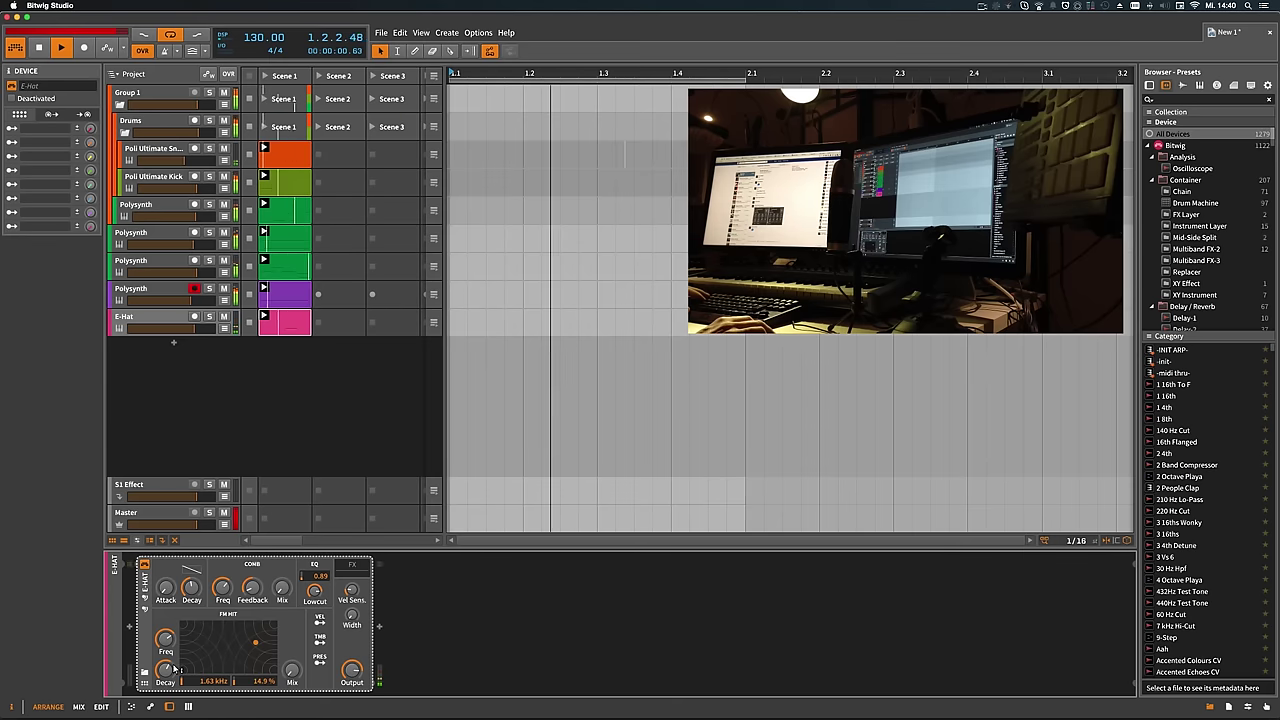
pyautogui.moveTo(165, 670); pyautogui.dragTo(165, 658)
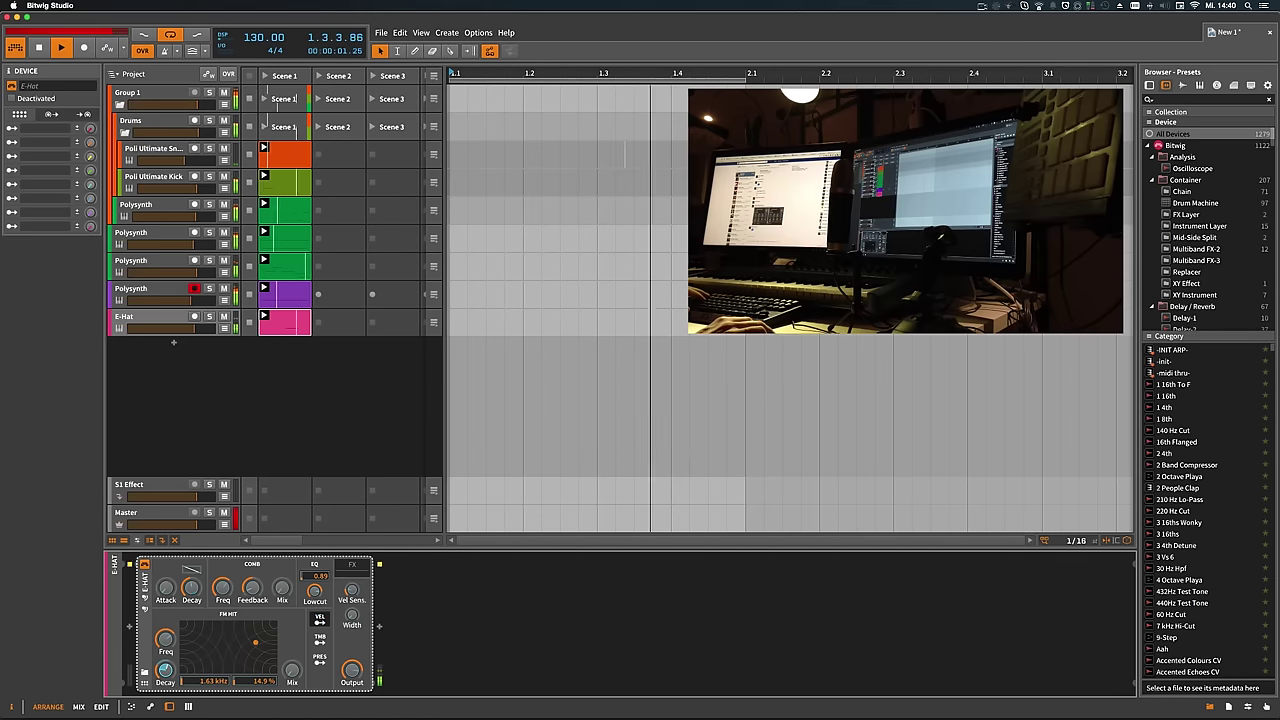
pyautogui.moveTo(191, 587); pyautogui.dragTo(191, 580)
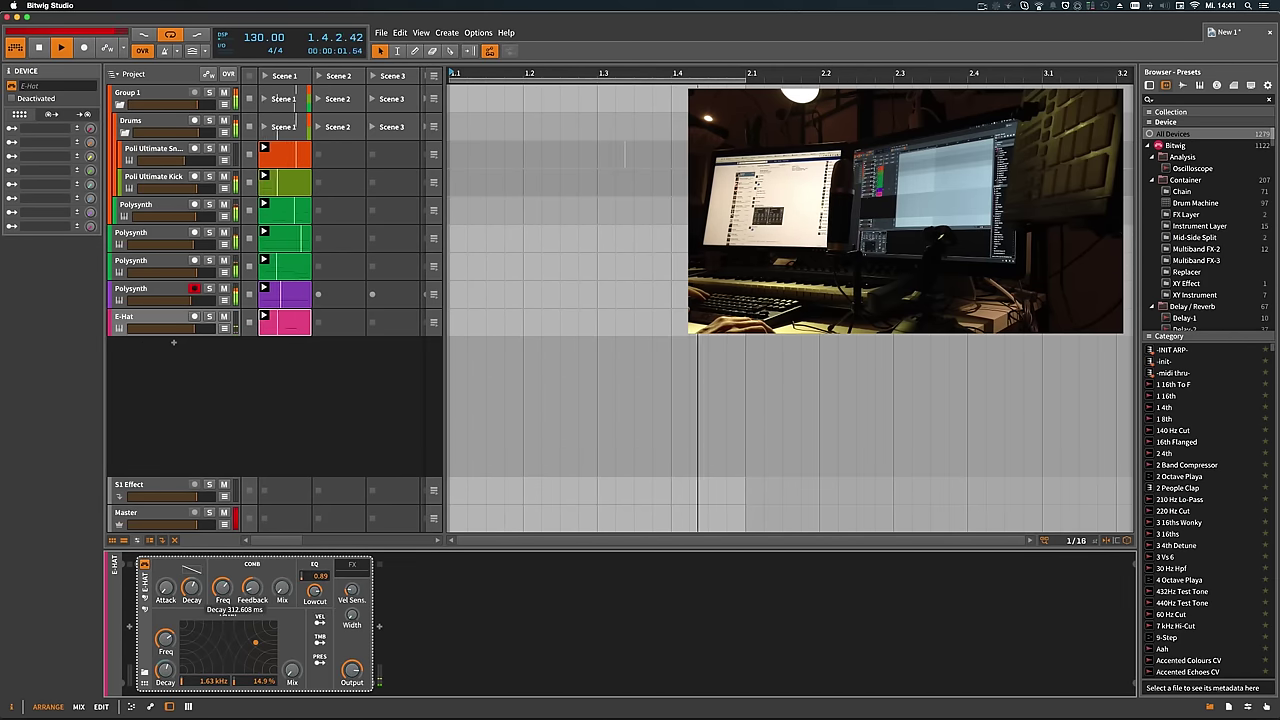
# Add two C2 notes with length 0.0.0.50 to the E-Hat clip, starting at 1.1.2.00 and 1.1.4.00
pyautogui.doubleClick(285, 322)
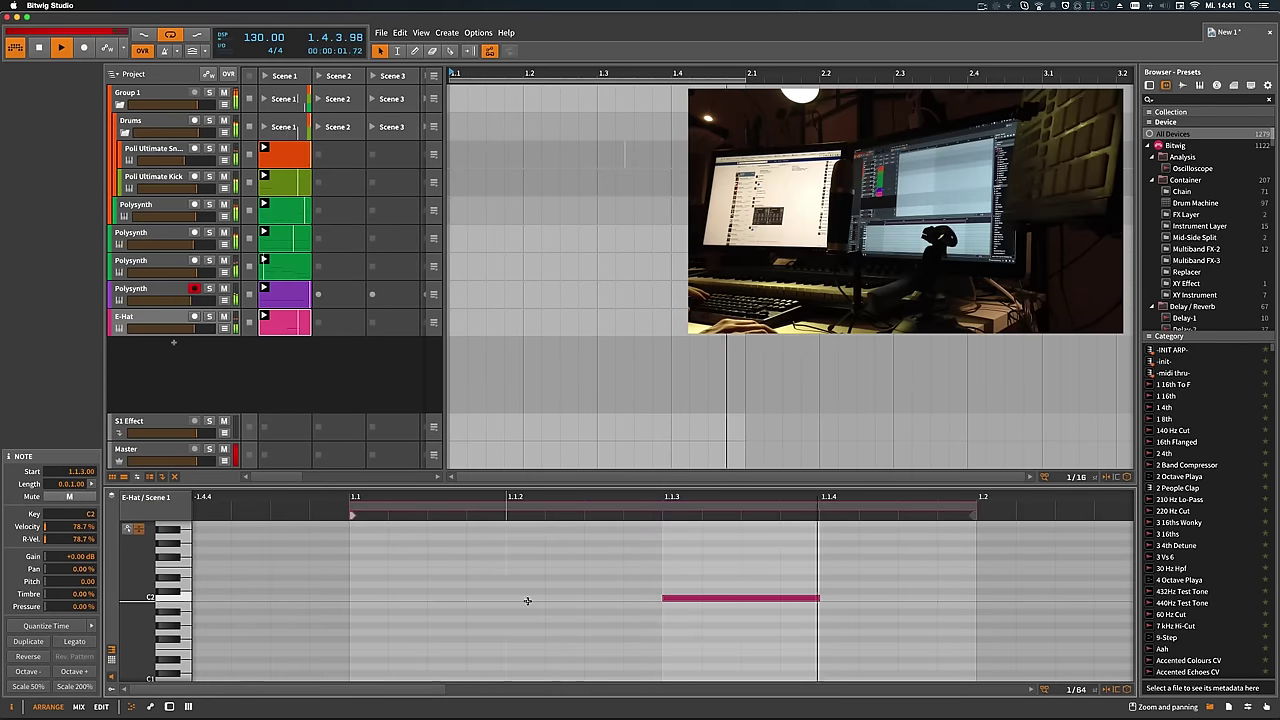
pyautogui.doubleClick(530, 599)
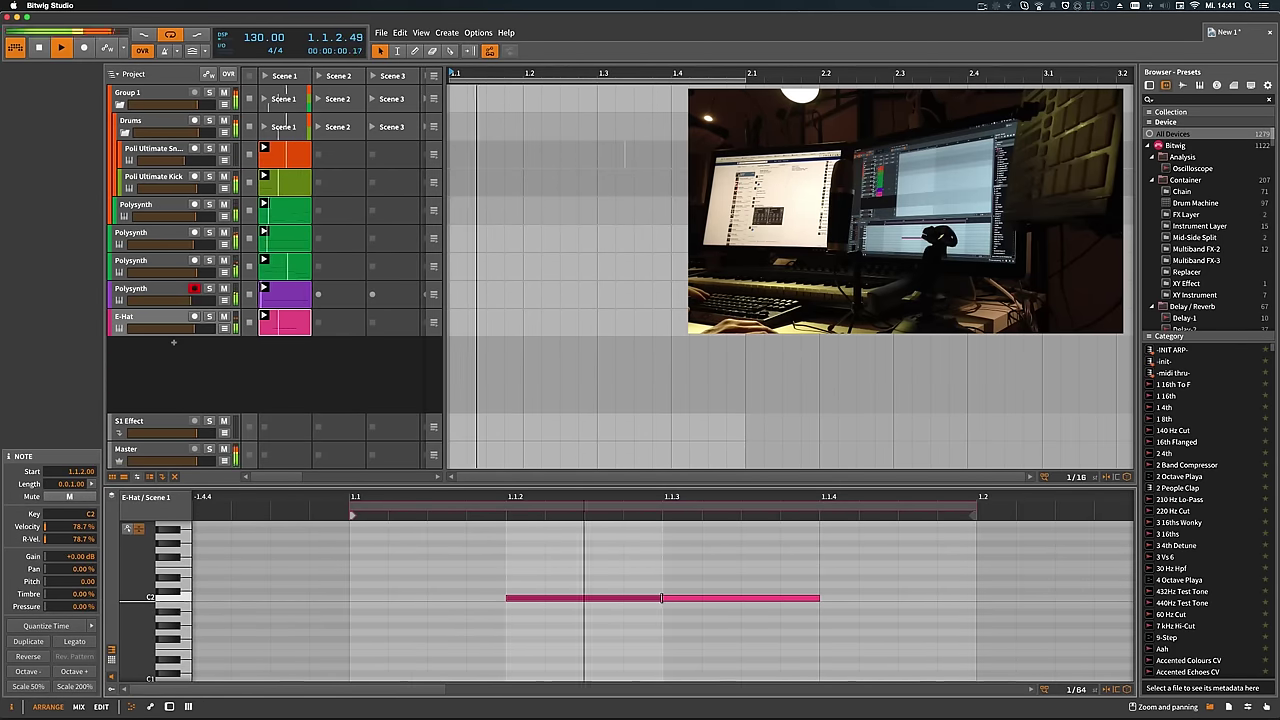
pyautogui.moveTo(661, 598); pyautogui.dragTo(579, 598)
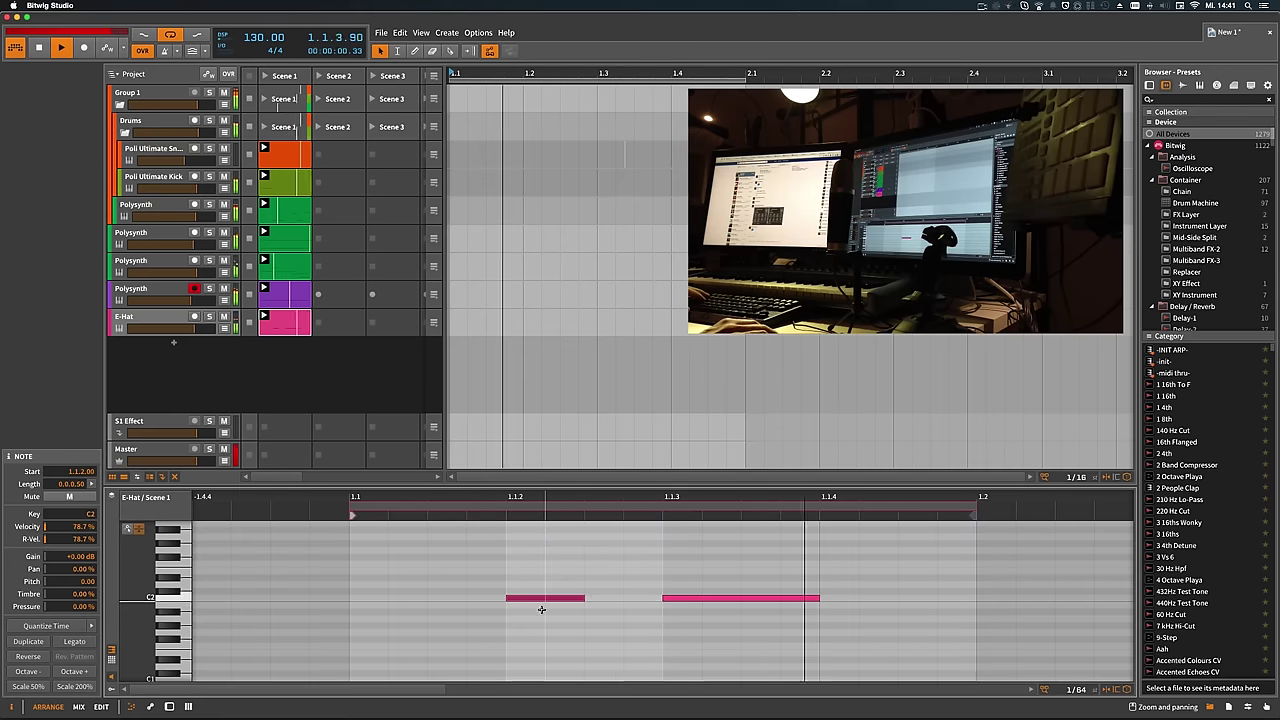
pyautogui.click(921, 601)
pyautogui.doubleClick(921, 601)
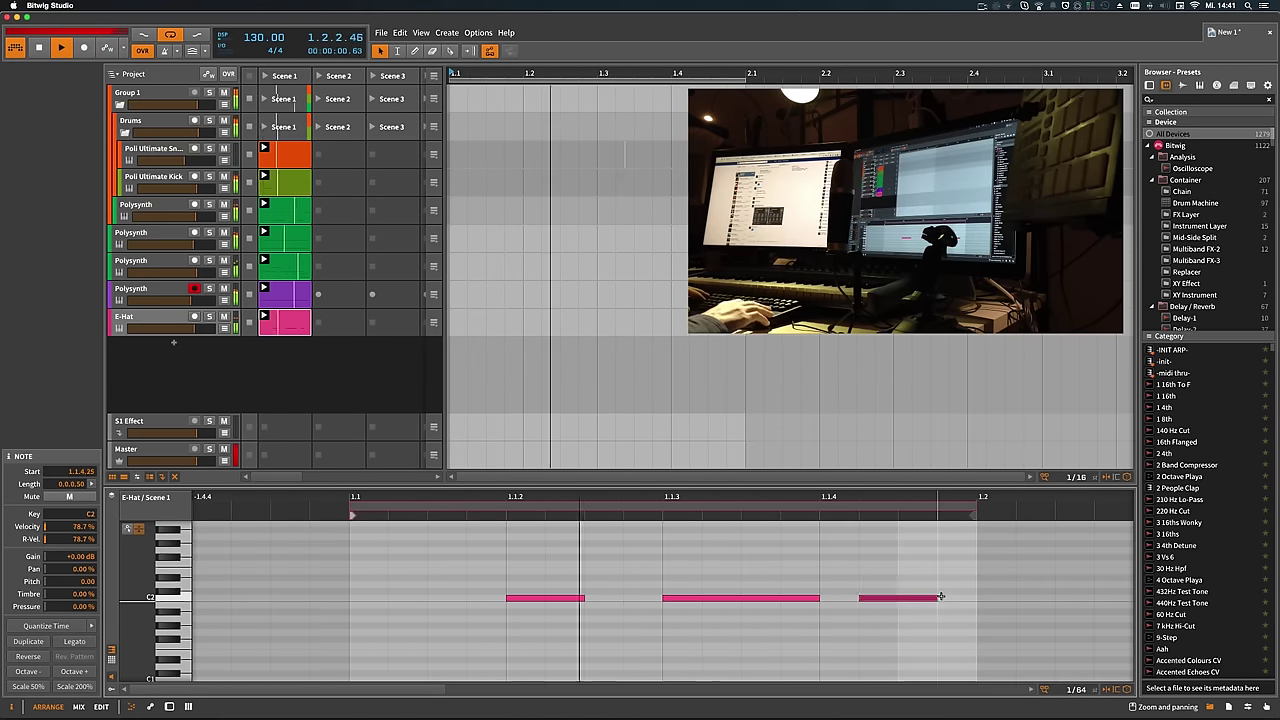
pyautogui.press('Left')
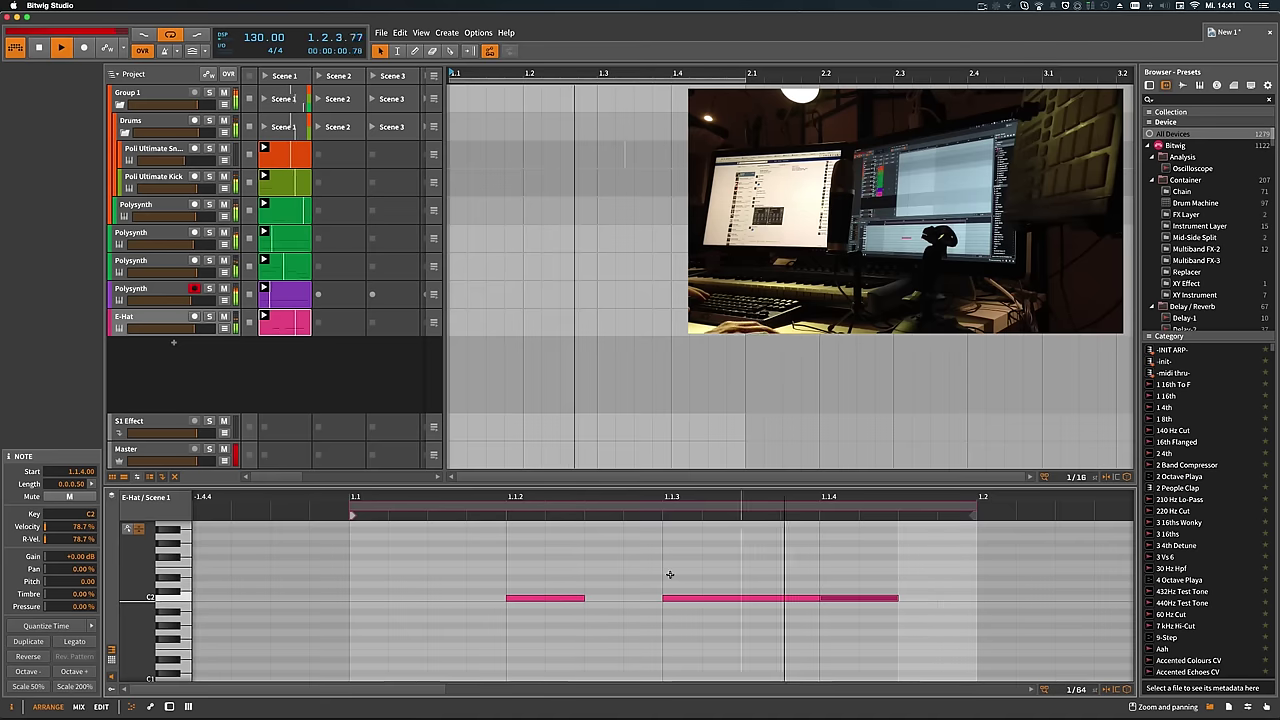
# Lower the E-Hat note velocities to 25.8 % at 1.1.2.00 and 9.55 % at 1.1.4.00
pyautogui.click(113, 690)
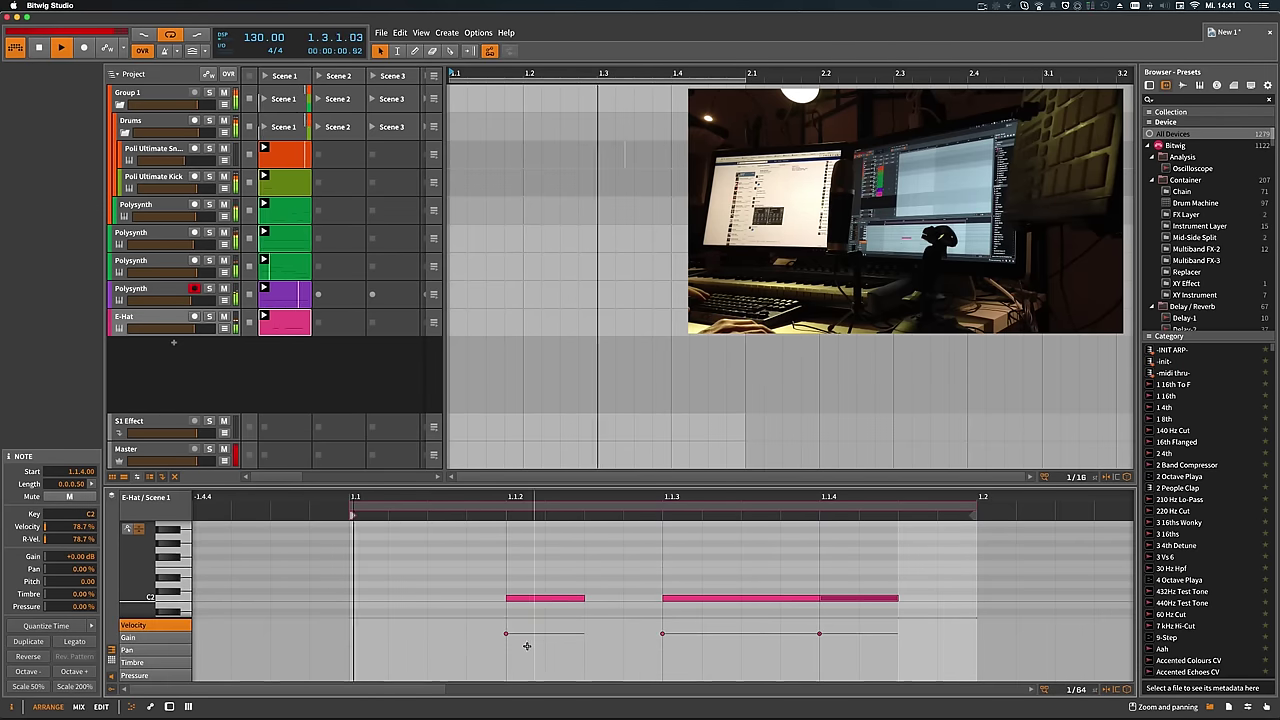
pyautogui.moveTo(529, 632); pyautogui.dragTo(530, 665)
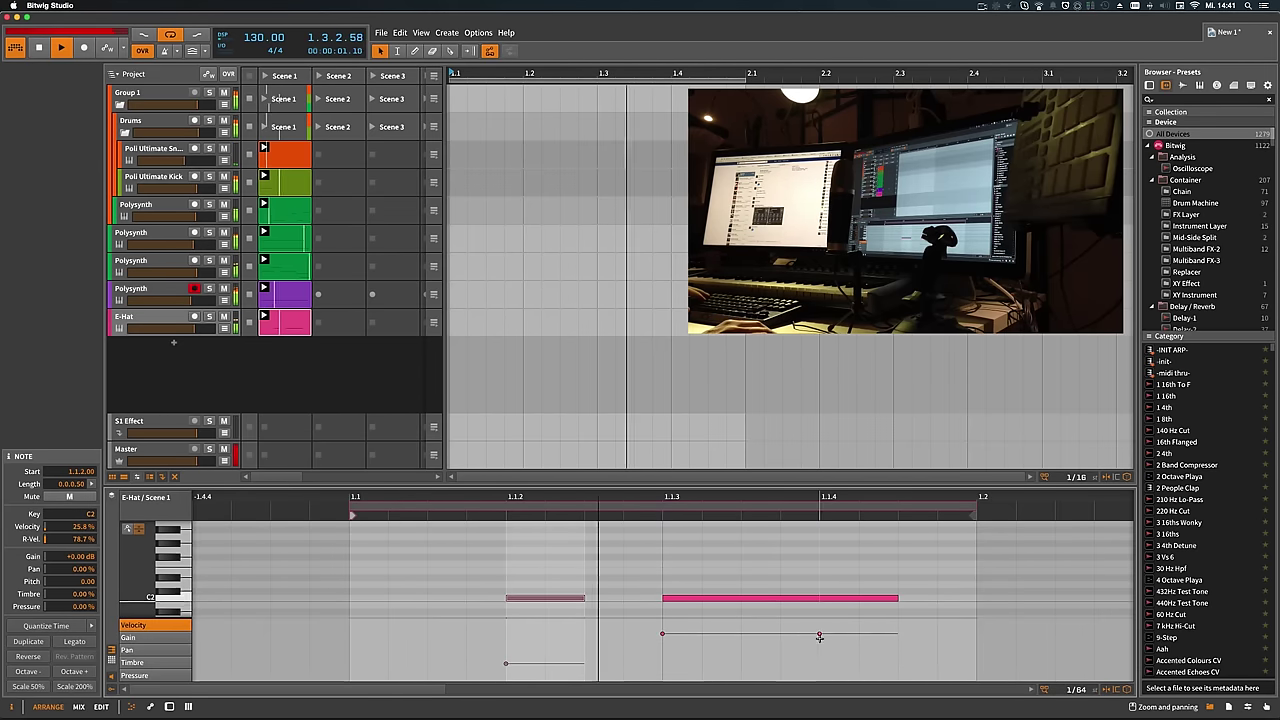
pyautogui.moveTo(842, 633); pyautogui.dragTo(842, 675)
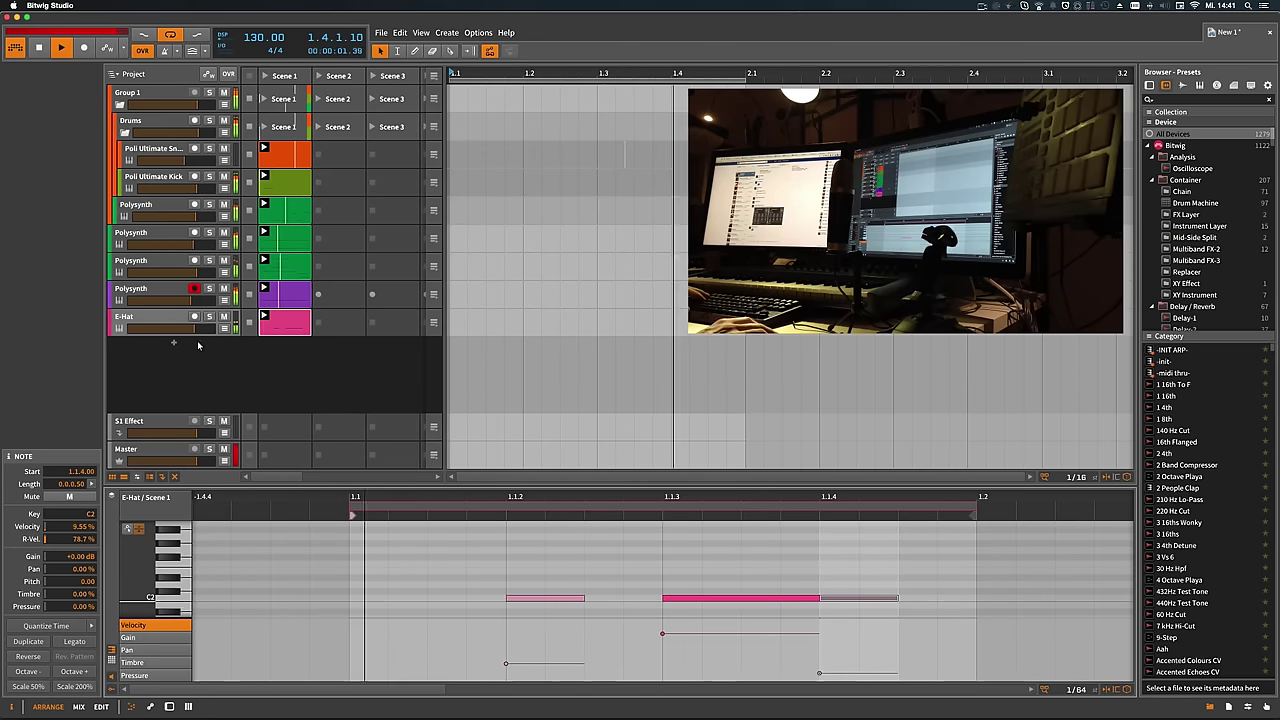
# Insert a Distortion after the E-Hat device and shorten the E-Hat's main decay to about 129 ms
pyautogui.press('d')
pyautogui.press('e')
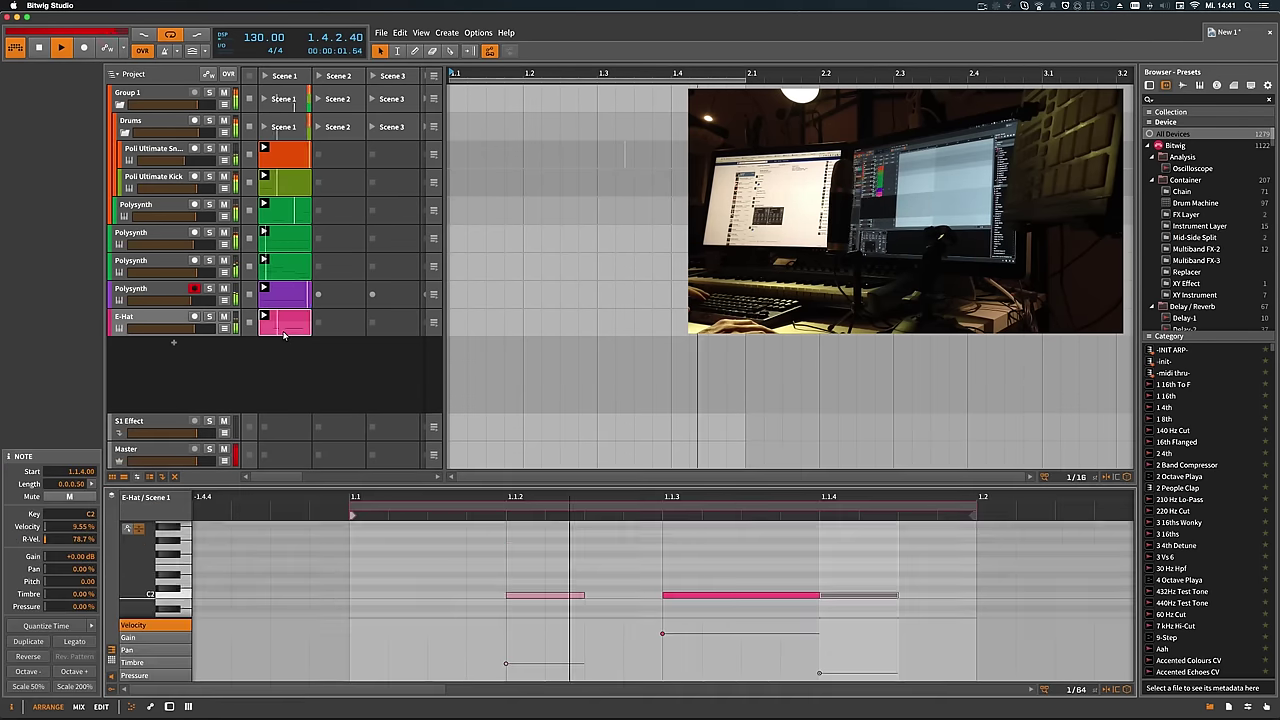
pyautogui.press('d')
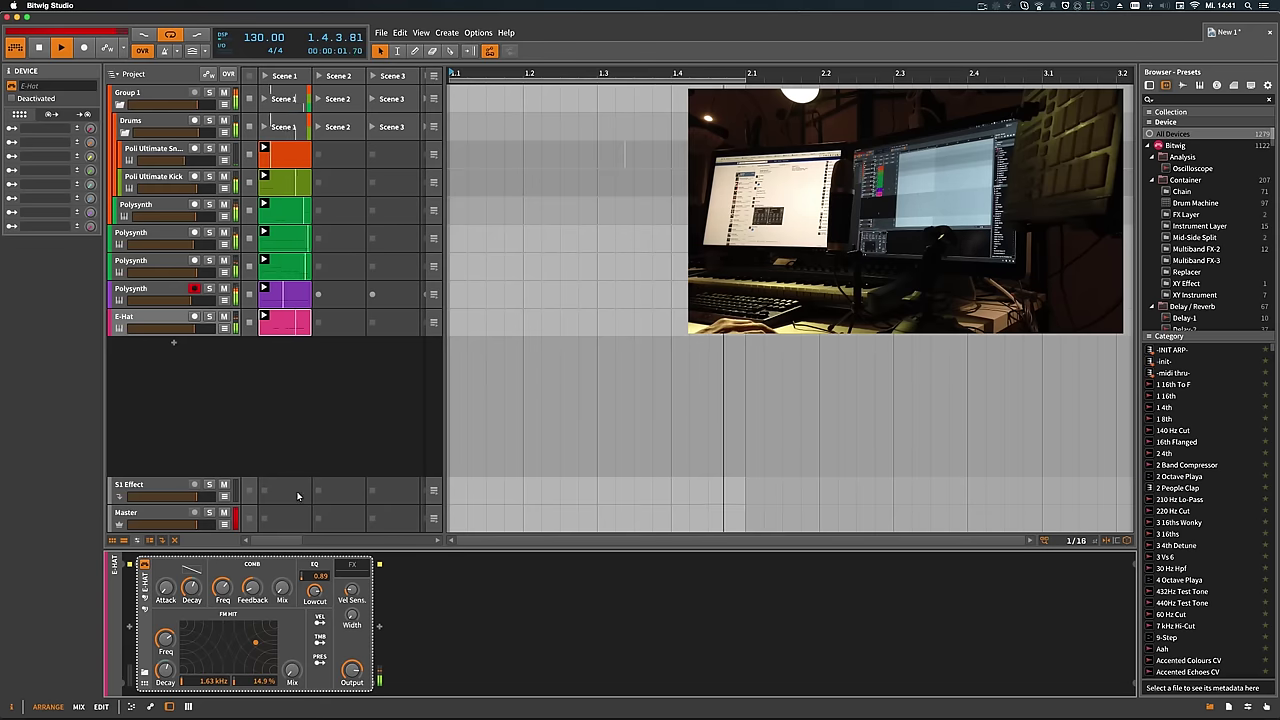
pyautogui.click(380, 629)
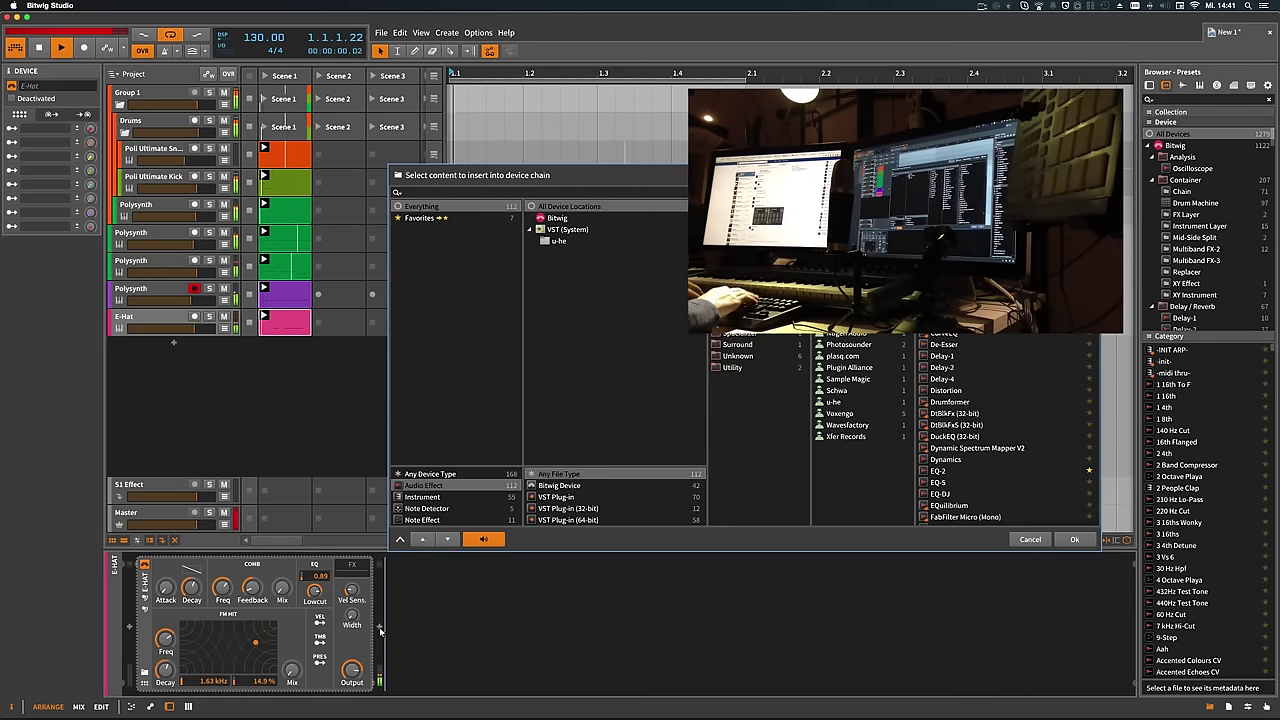
pyautogui.write('dist')
pyautogui.press('Return')
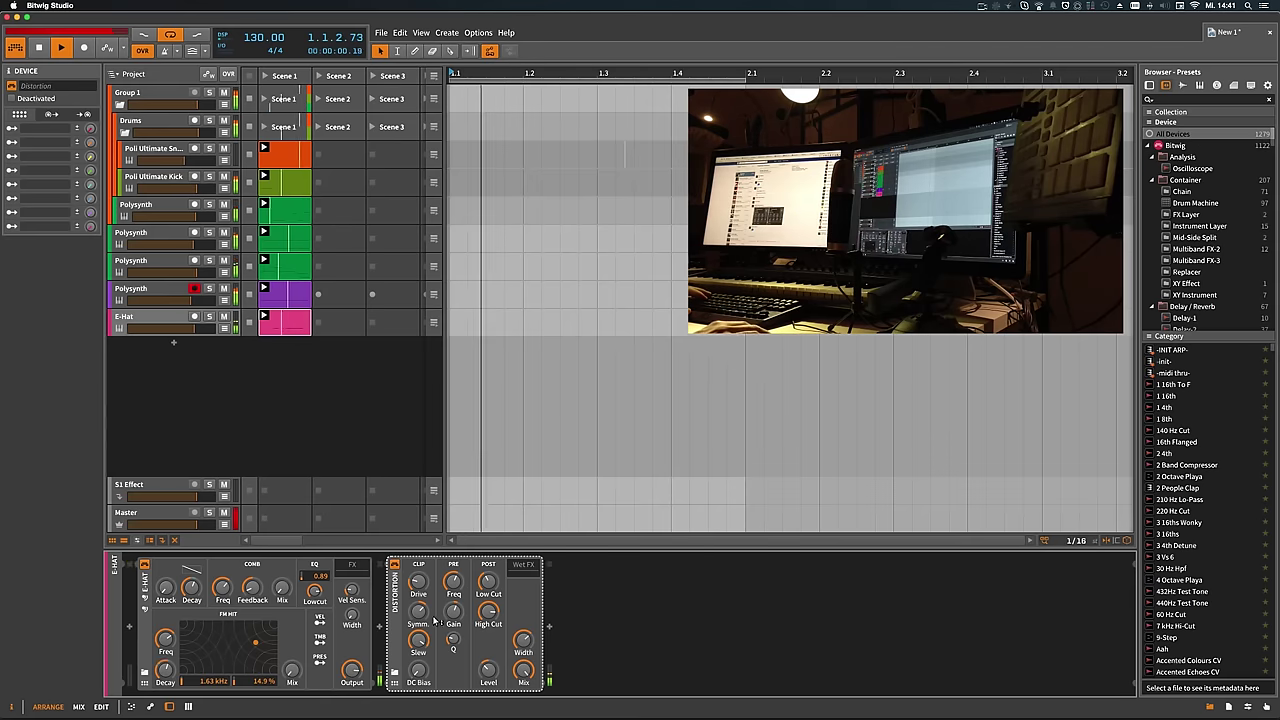
pyautogui.moveTo(488, 585)
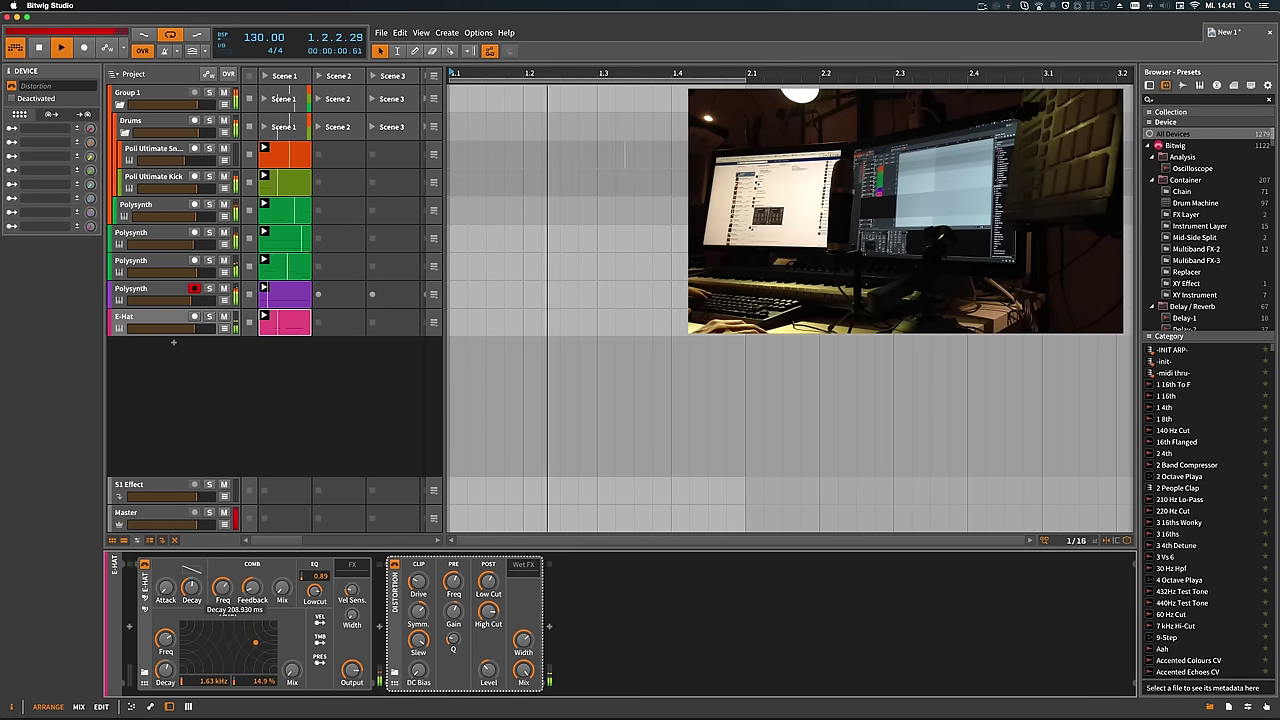
pyautogui.moveTo(191, 587); pyautogui.dragTo(191, 599)
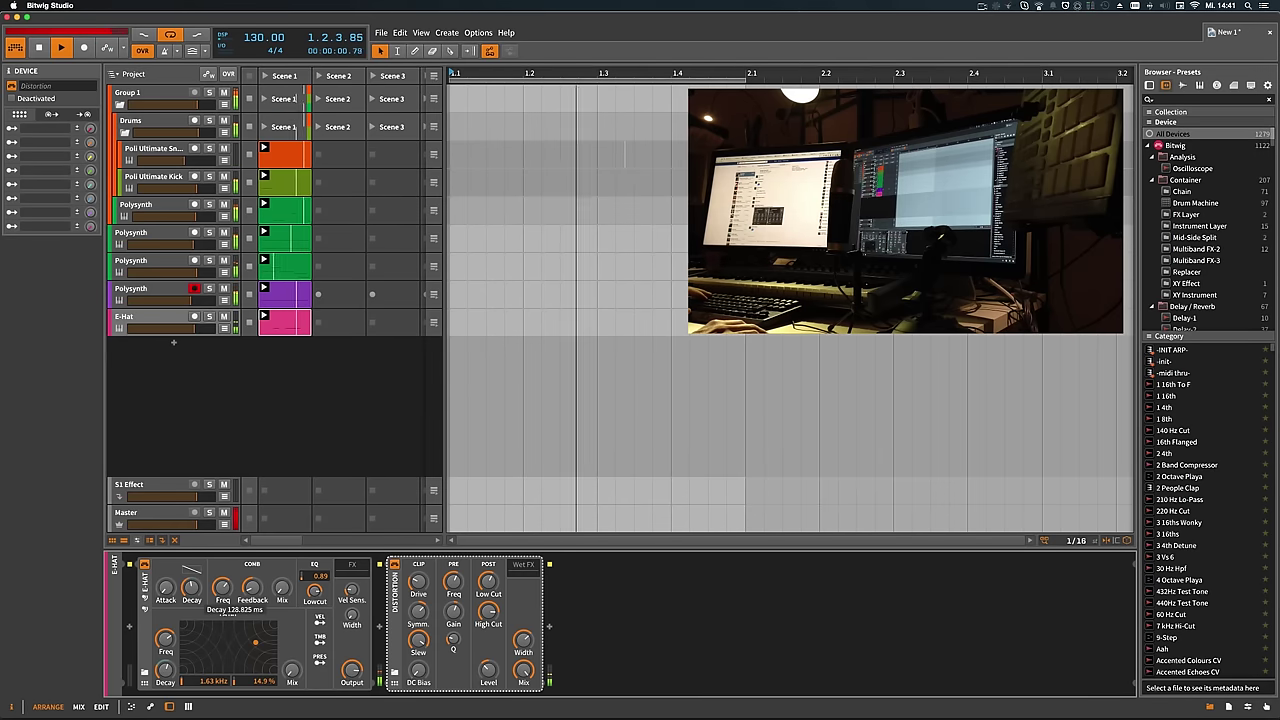
# Append a Reverb after the Distortion, set to Hall with a mid-band time of about 21.9 s and a 14 % mix
pyautogui.click(548, 626)
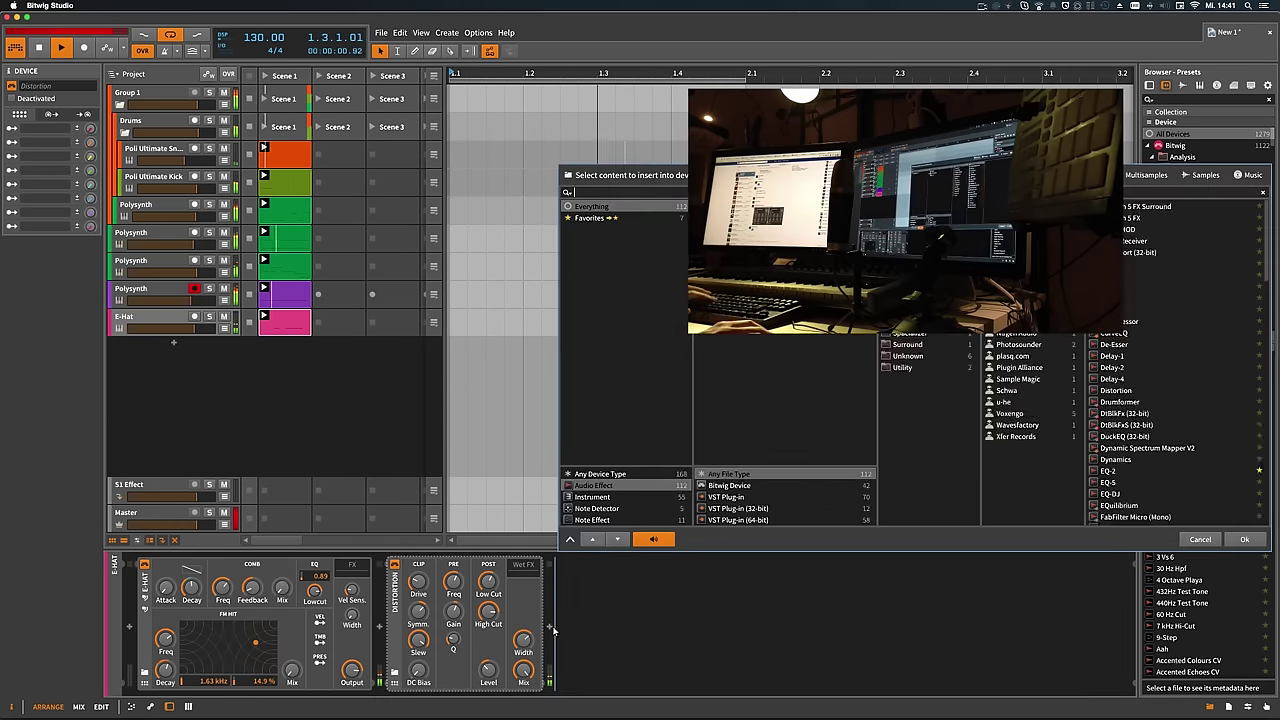
pyautogui.write('rever')
pyautogui.press('Return')
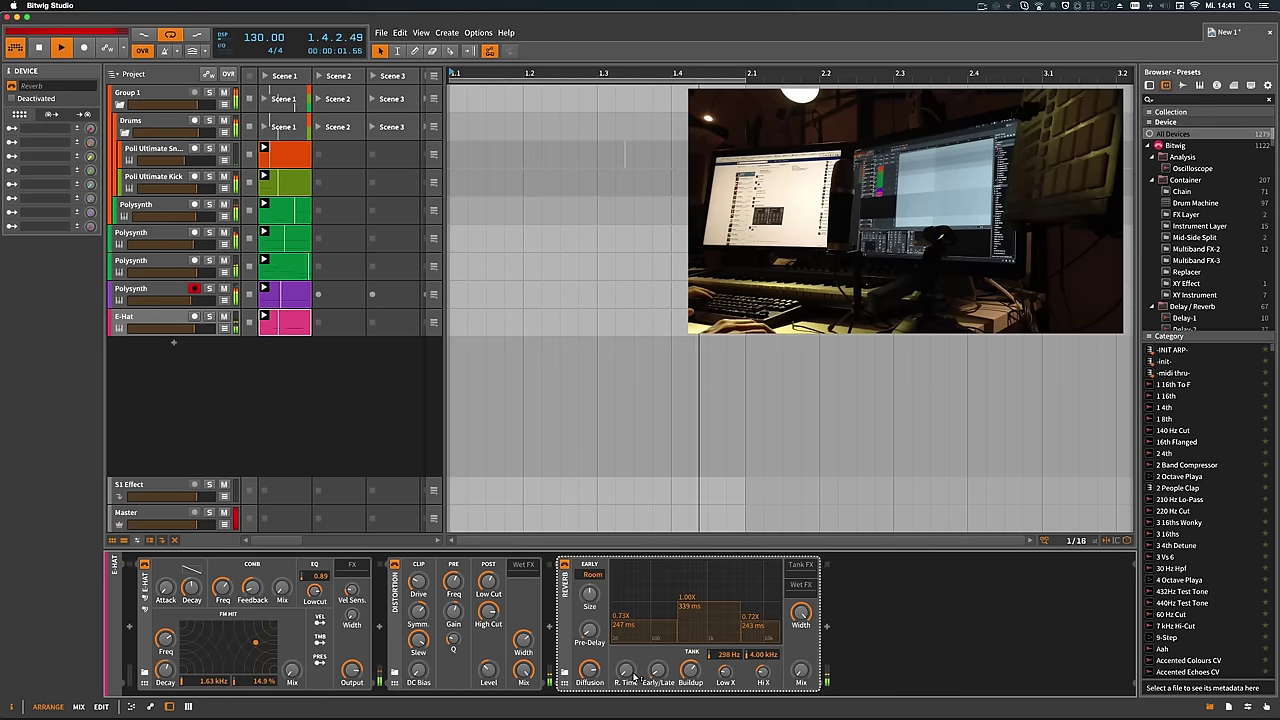
pyautogui.moveTo(801, 669); pyautogui.dragTo(803, 678)
pyautogui.moveTo(592, 590); pyautogui.dragTo(592, 570)
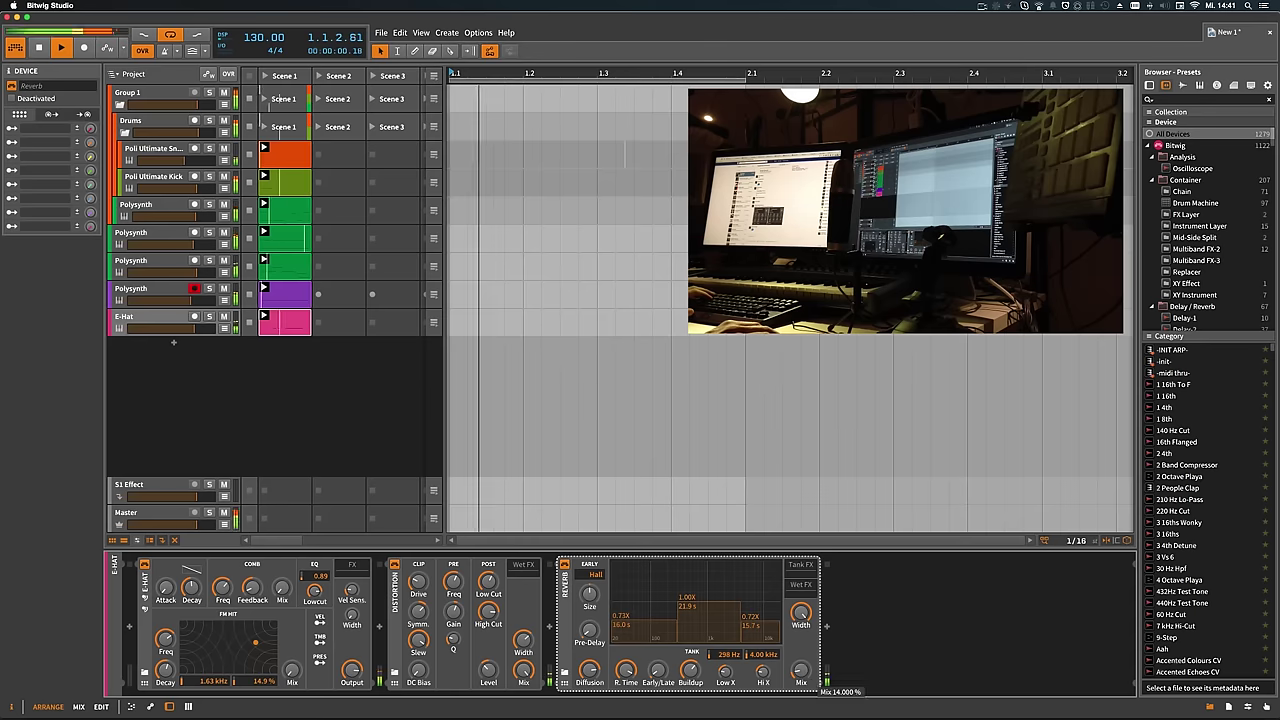
# Add a new instrument track with an E-Clap below the E-Hat track
pyautogui.doubleClick(179, 345)
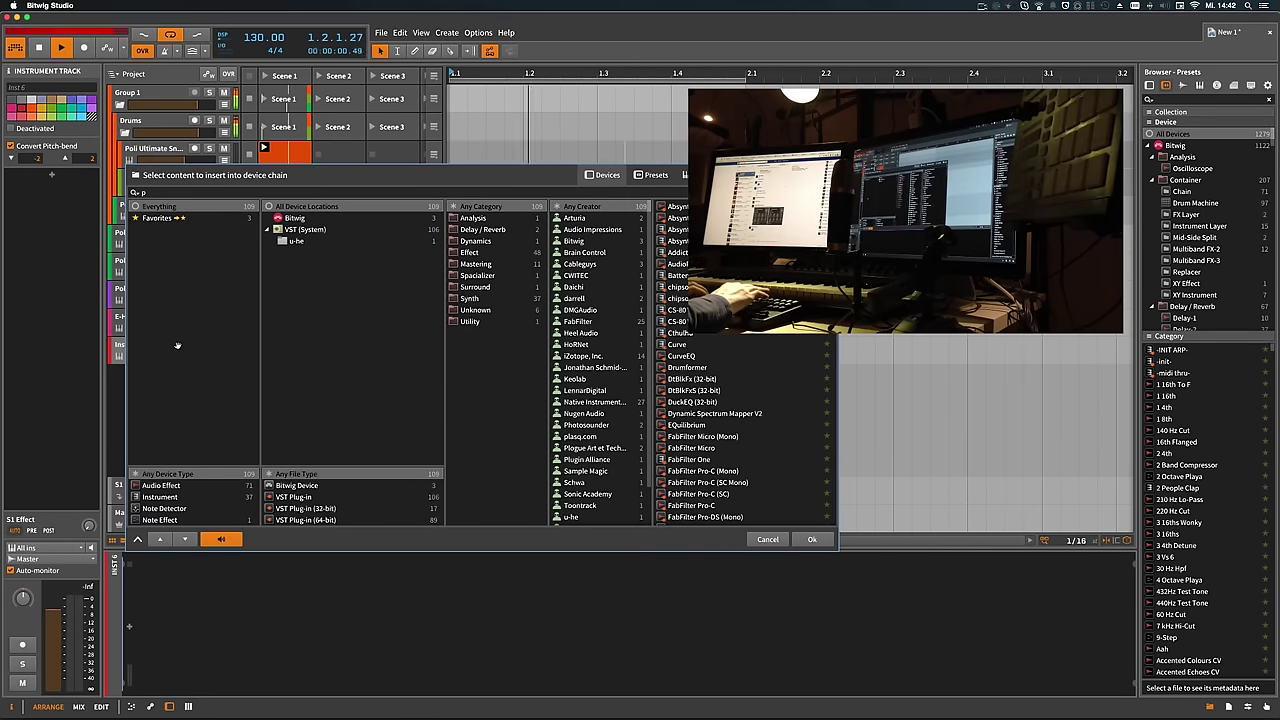
pyautogui.press('BackSpace')
pyautogui.write('cl')
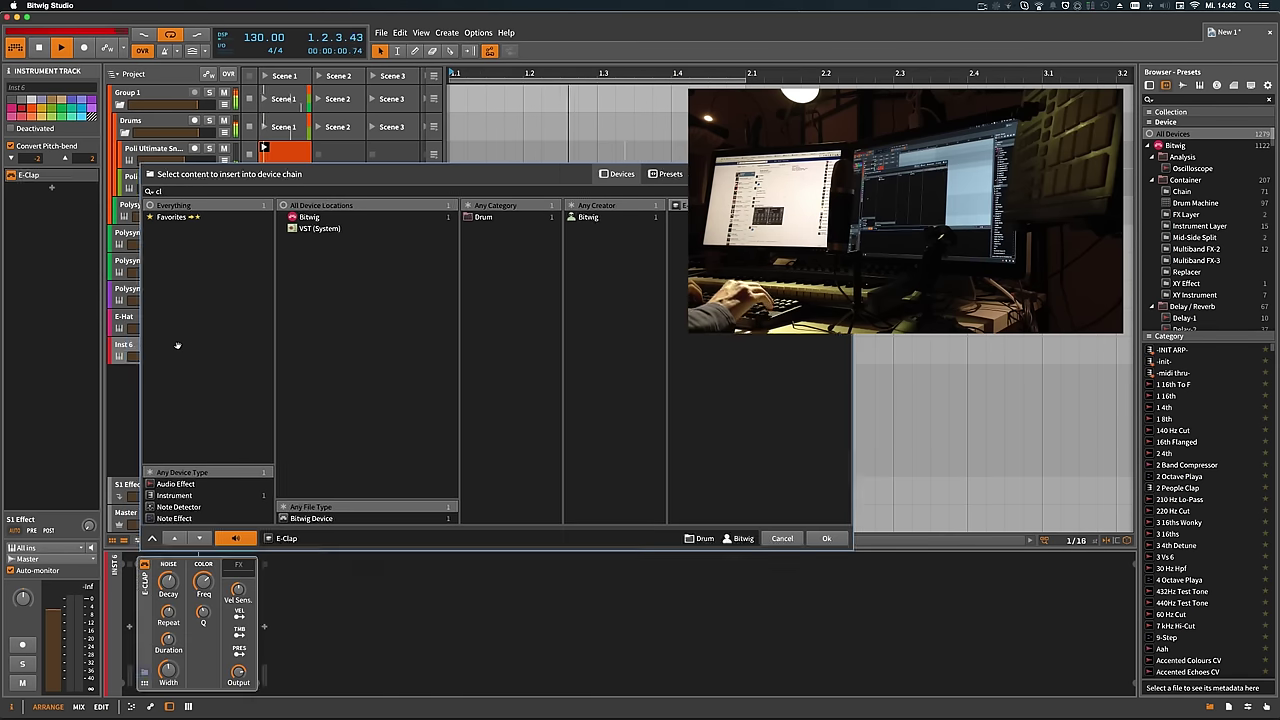
pyautogui.press('Return')
# Create a Scene 1 clip on the E-Clap track with a two-beat loop and a sixteenth C2 note at 1.2.1.00, and launch it
pyautogui.doubleClick(285, 350)
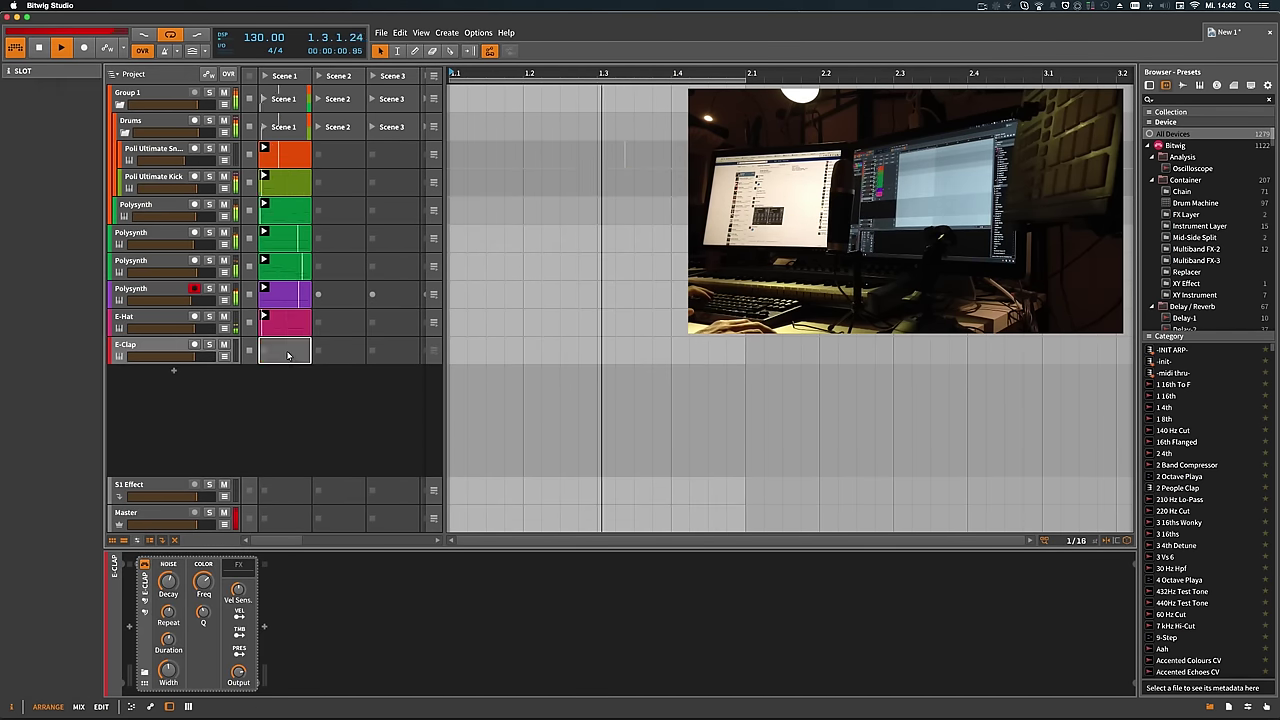
pyautogui.doubleClick(284, 357)
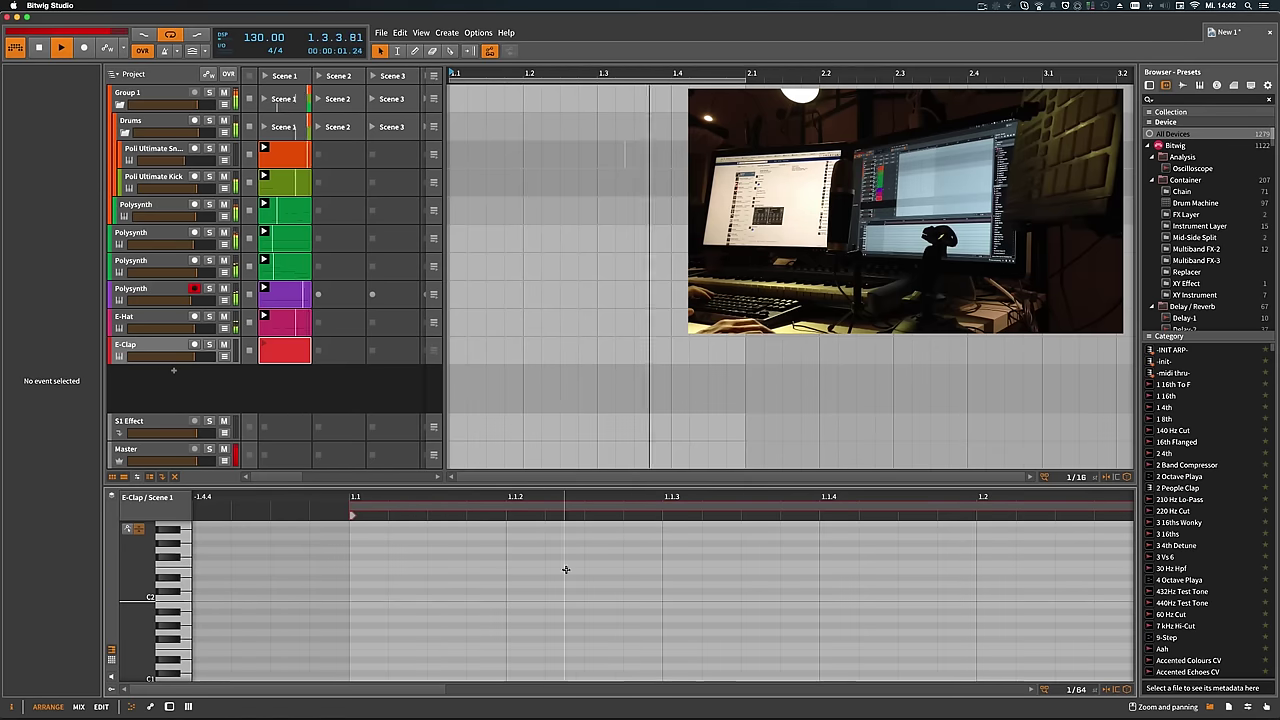
pyautogui.moveTo(543, 497); pyautogui.dragTo(753, 507)
pyautogui.doubleClick(614, 595)
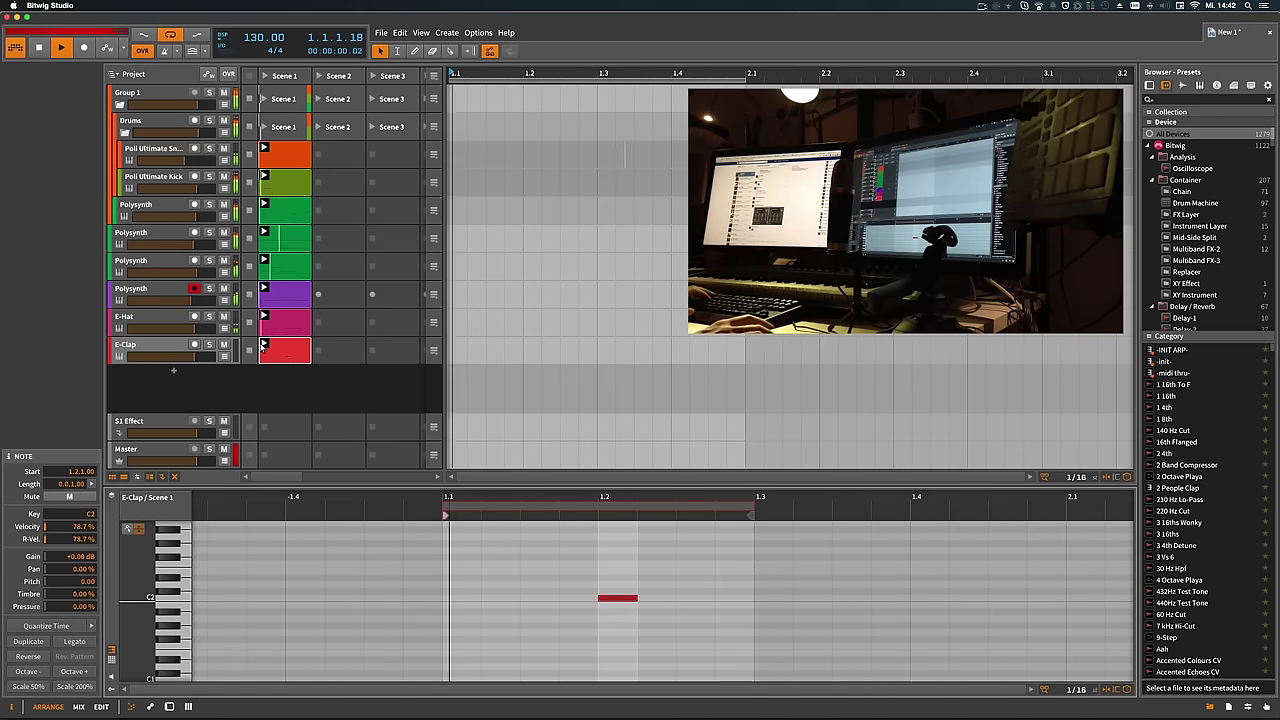
# Raise the E-Clap's color frequency and set its track volume to about -7.8 dB
pyautogui.click(176, 350)
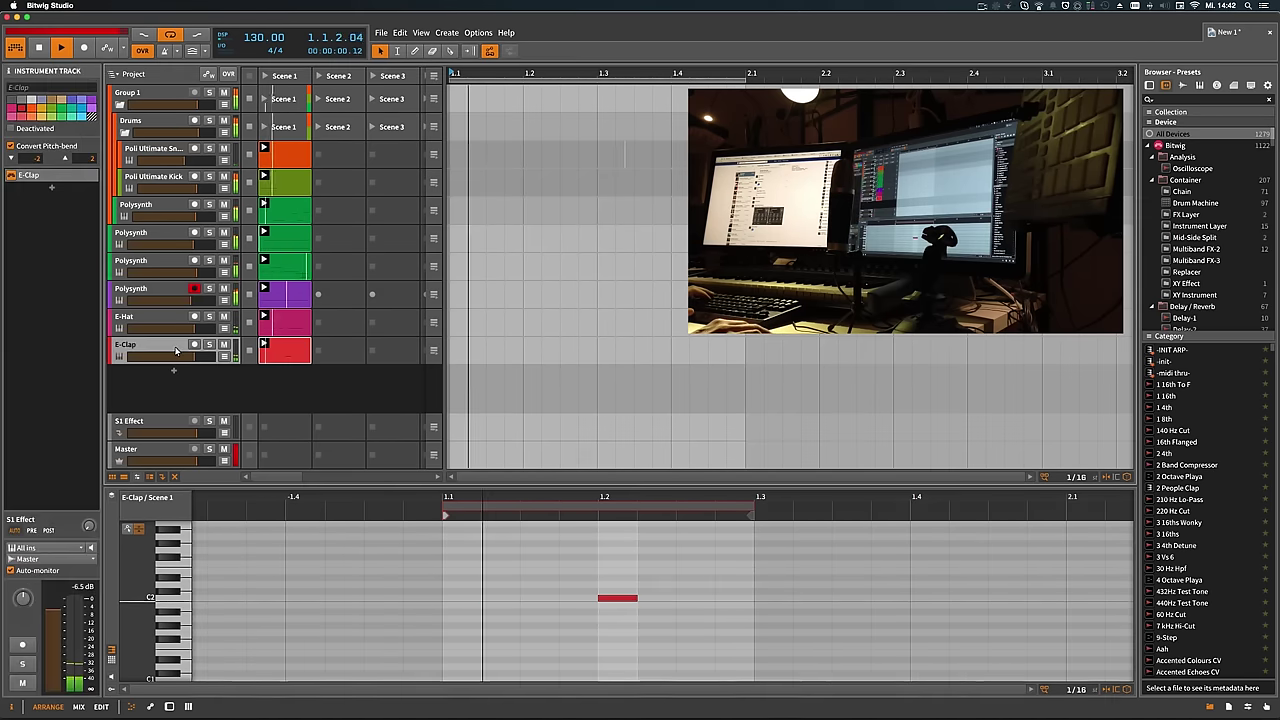
pyautogui.press('d')
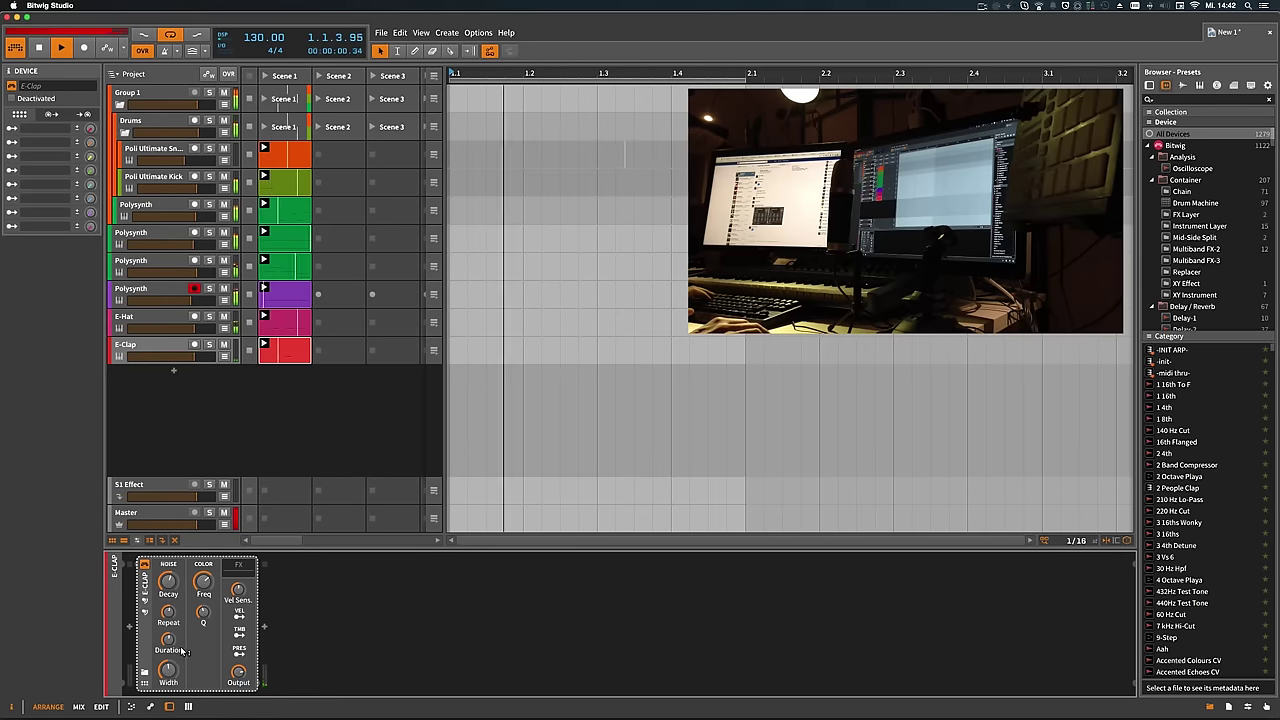
pyautogui.moveTo(203, 581); pyautogui.dragTo(203, 561)
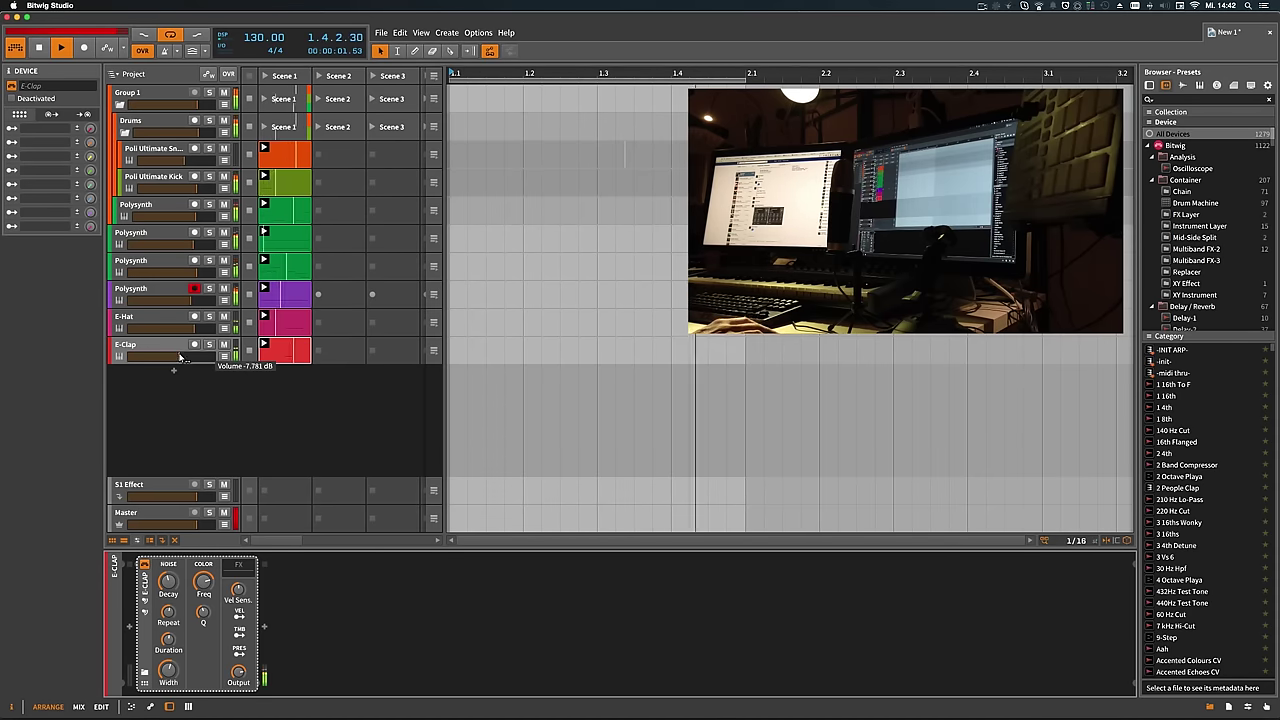
# Lower the purple Polysynth track's volume and open its Scene 1 clip in the note editor
pyautogui.click(185, 299)
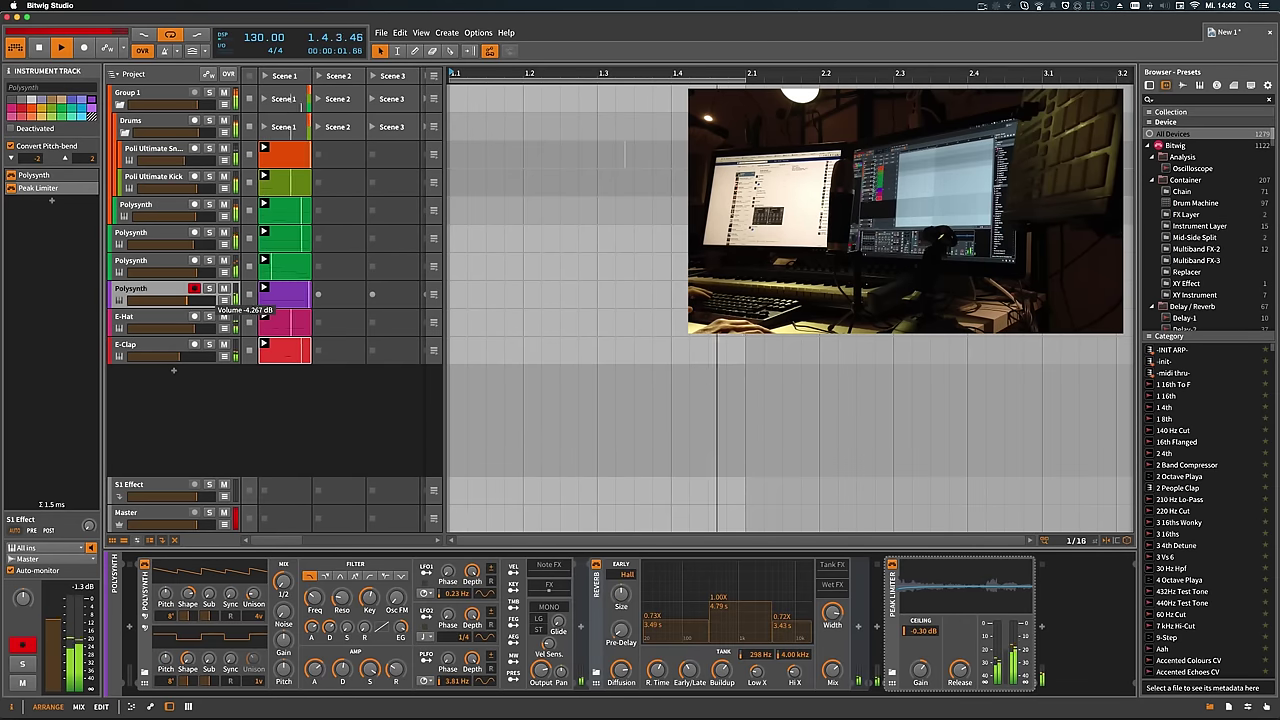
pyautogui.doubleClick(285, 293)
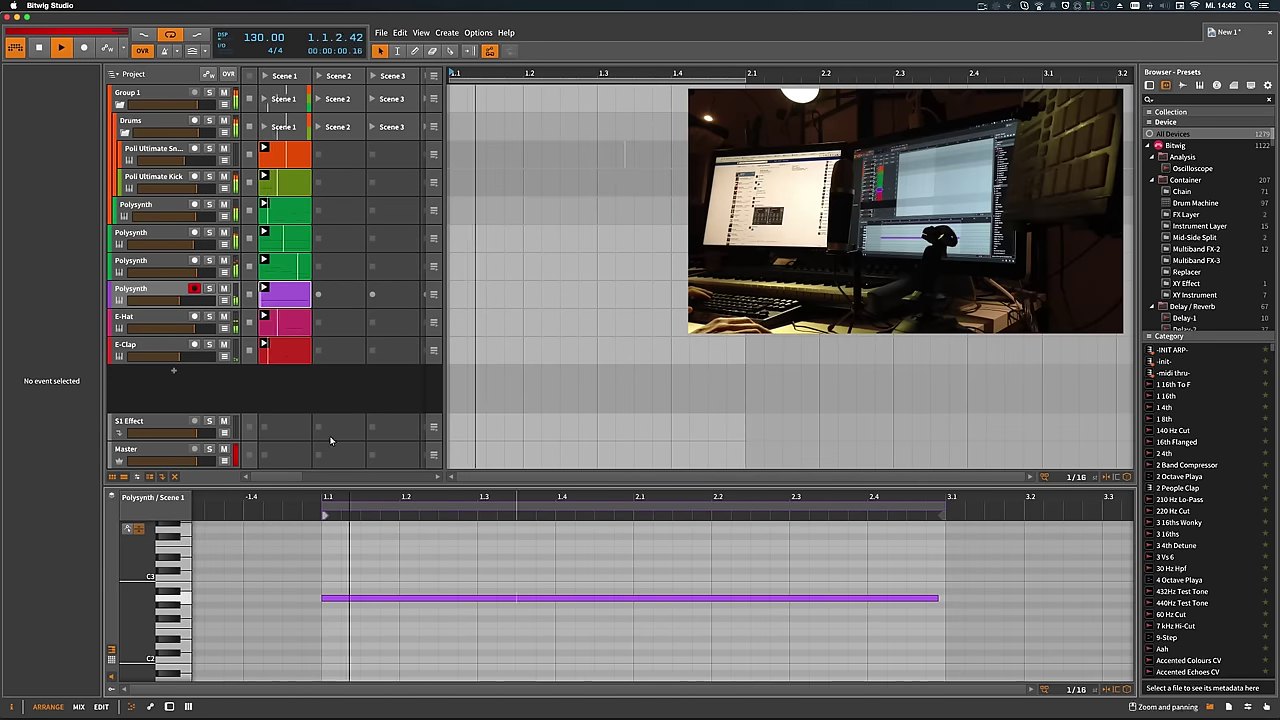
# Sweep the first ungrouped Polysynth's Freq macro while it is soloed, mute the two Polysynth tracks below it and end the solo
pyautogui.click(169, 267)
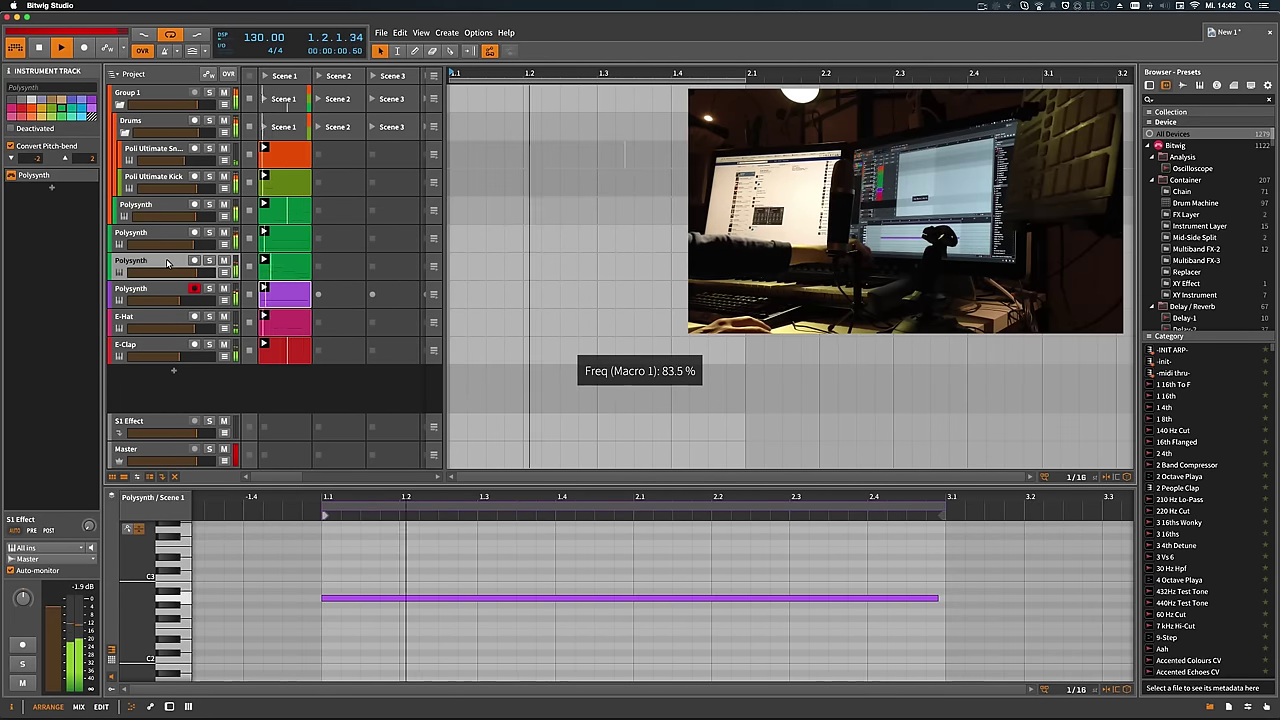
pyautogui.click(166, 237)
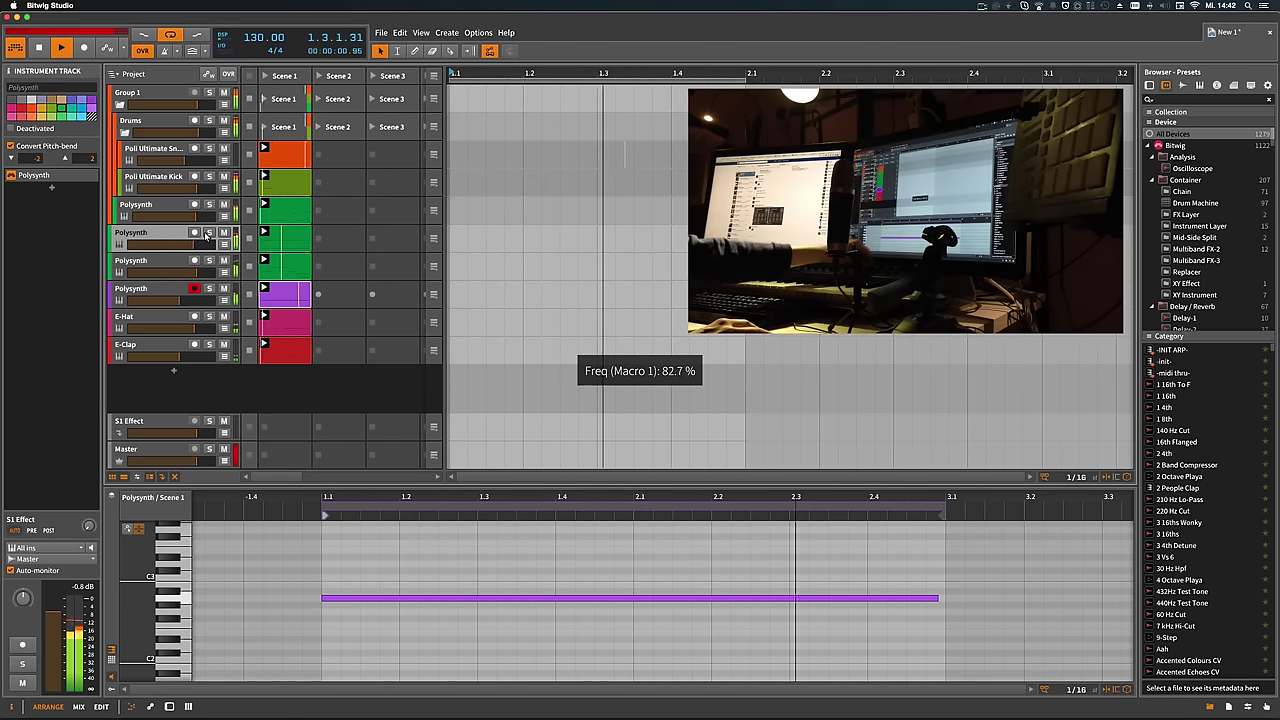
pyautogui.click(209, 233)
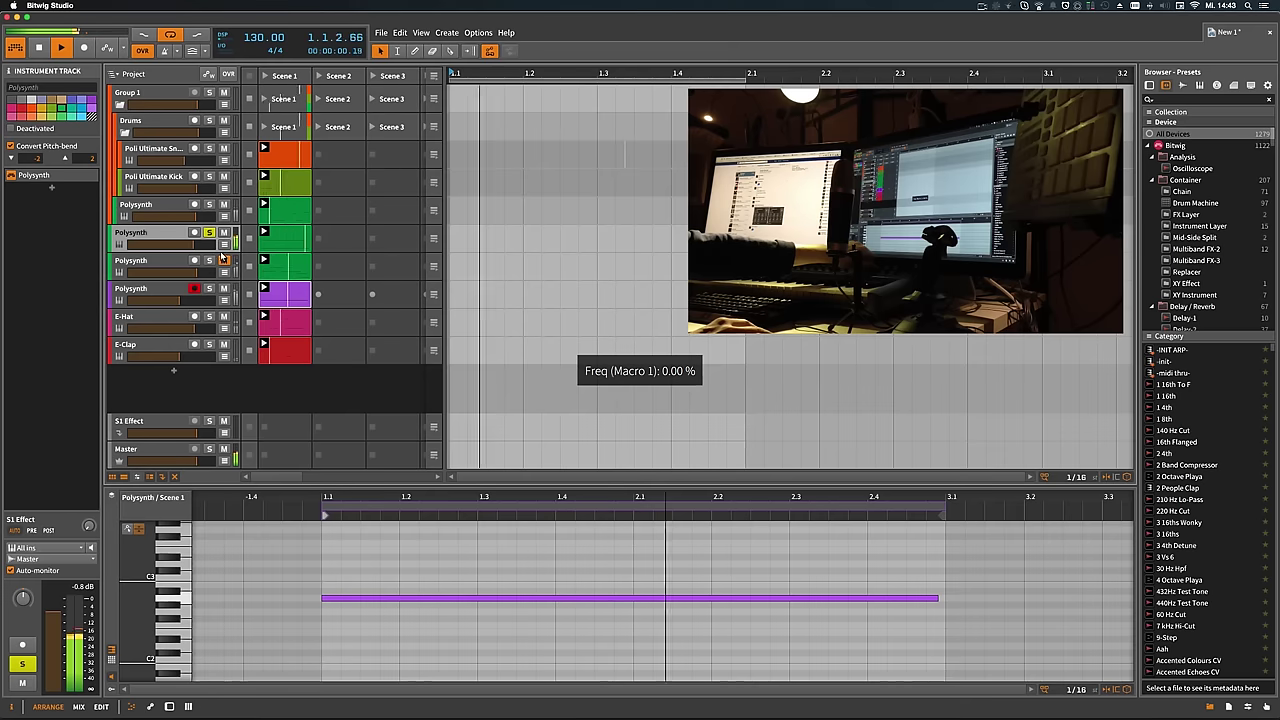
pyautogui.click(223, 260)
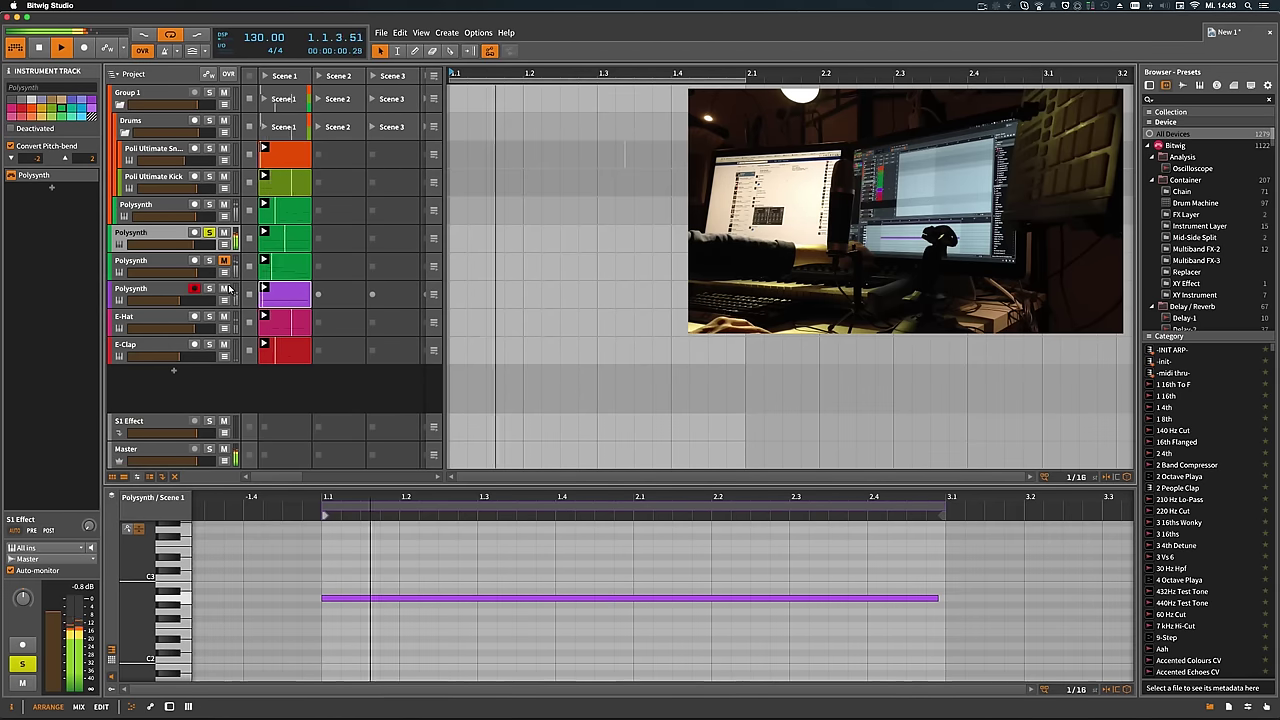
pyautogui.click(223, 288)
pyautogui.click(209, 233)
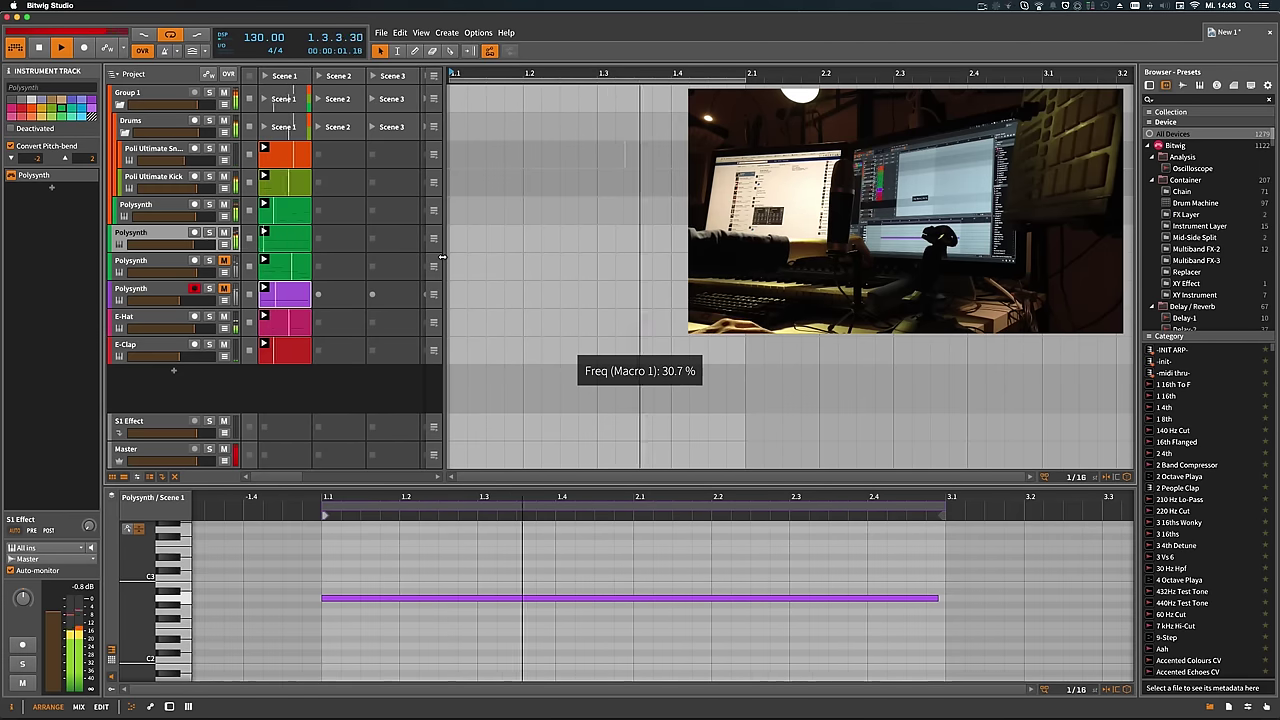
# Copy the Scene 1 clip of the Polysynth inside Group 1 into Scene 2 and open the copy for note editing
pyautogui.moveTo(443, 260); pyautogui.dragTo(568, 265)
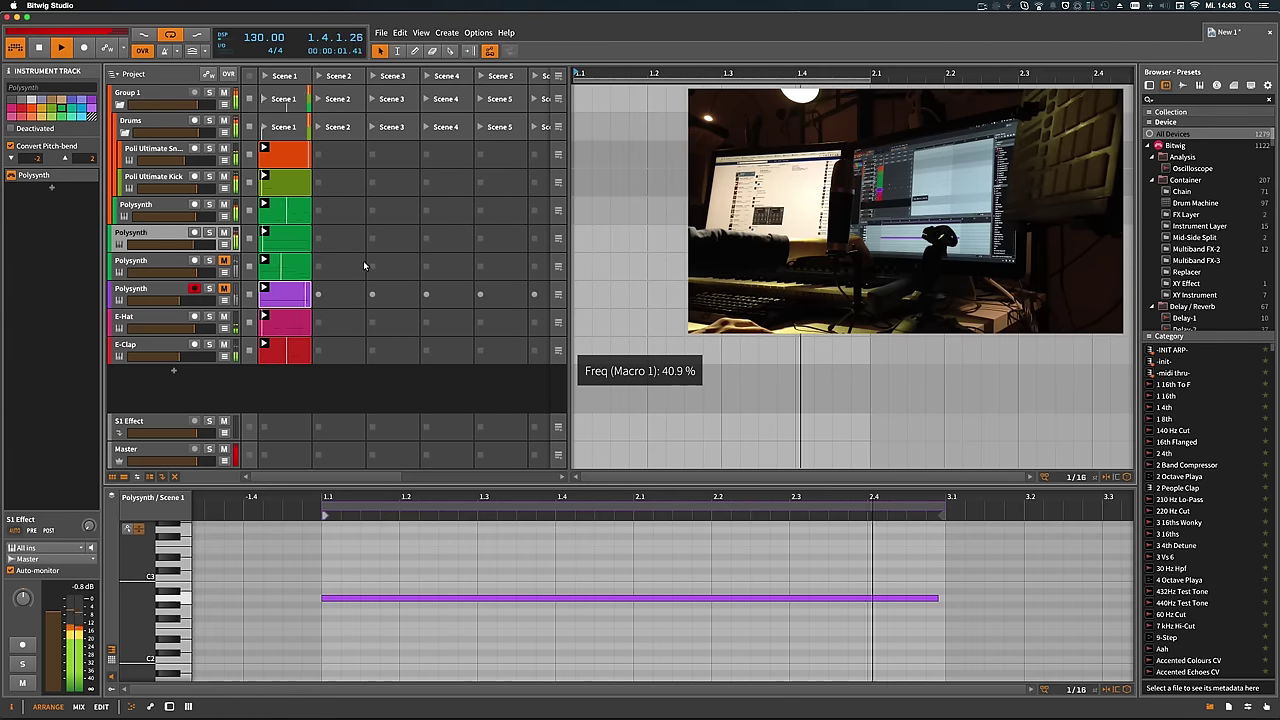
pyautogui.click(171, 210)
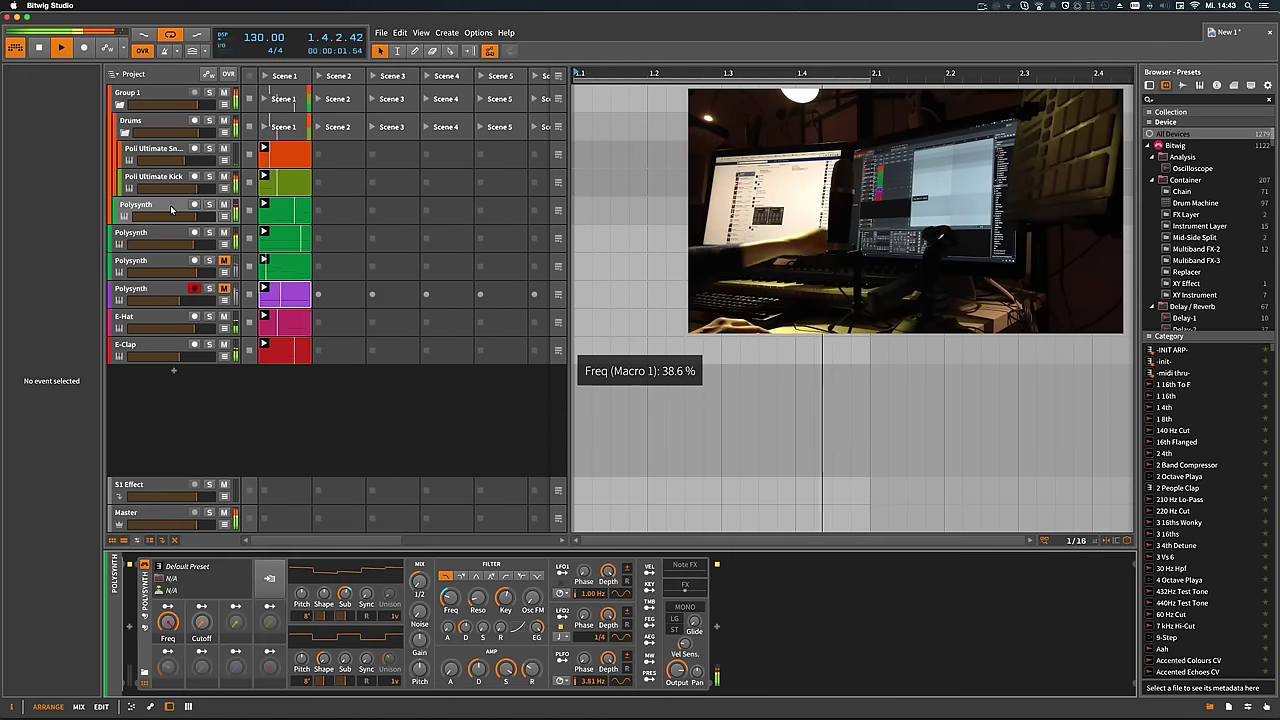
pyautogui.click(278, 213)
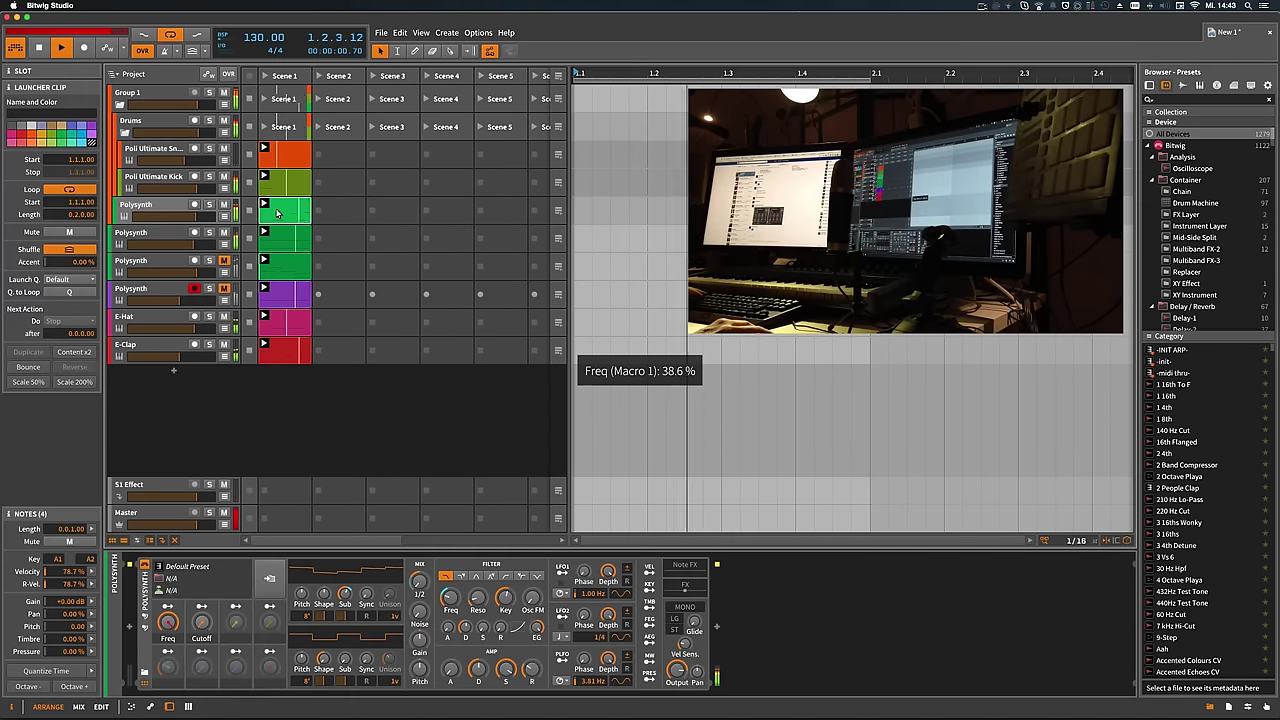
pyautogui.doubleClick(335, 211)
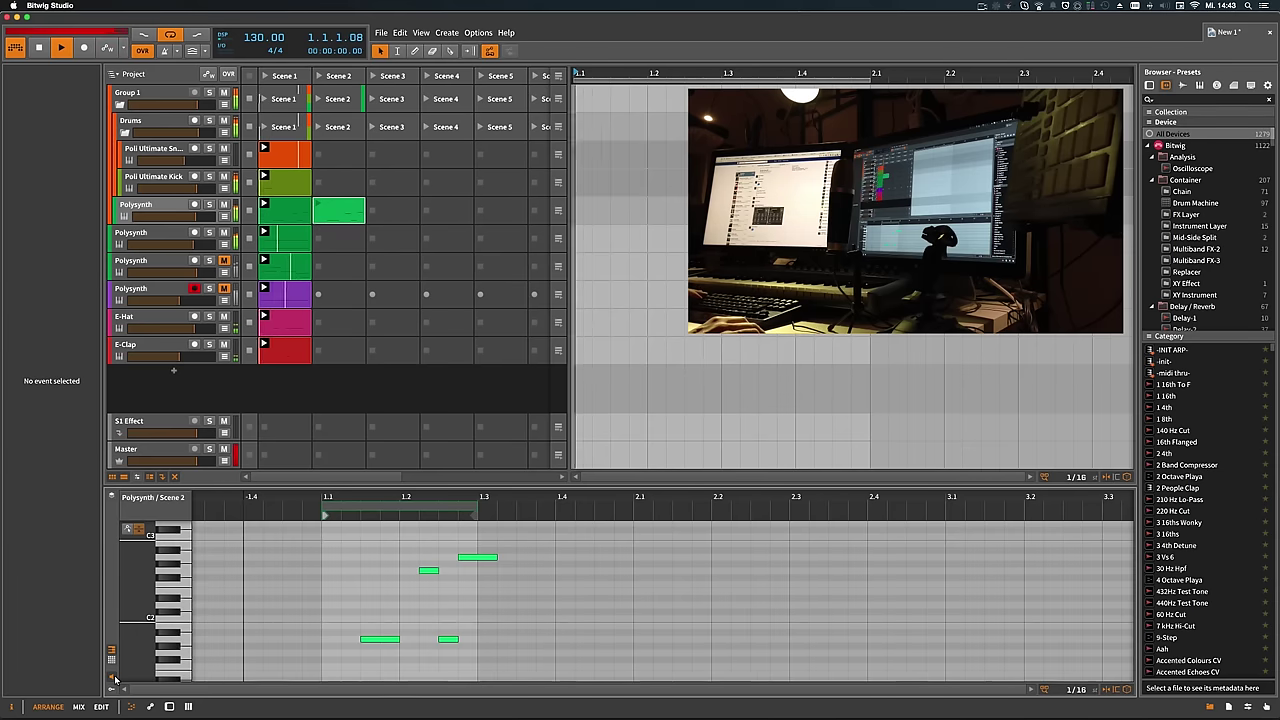
# Add a short A1 note directly before the Scene 2 clip's first note and move the G2 note at 1.2.2 down to A1
pyautogui.click(428, 570)
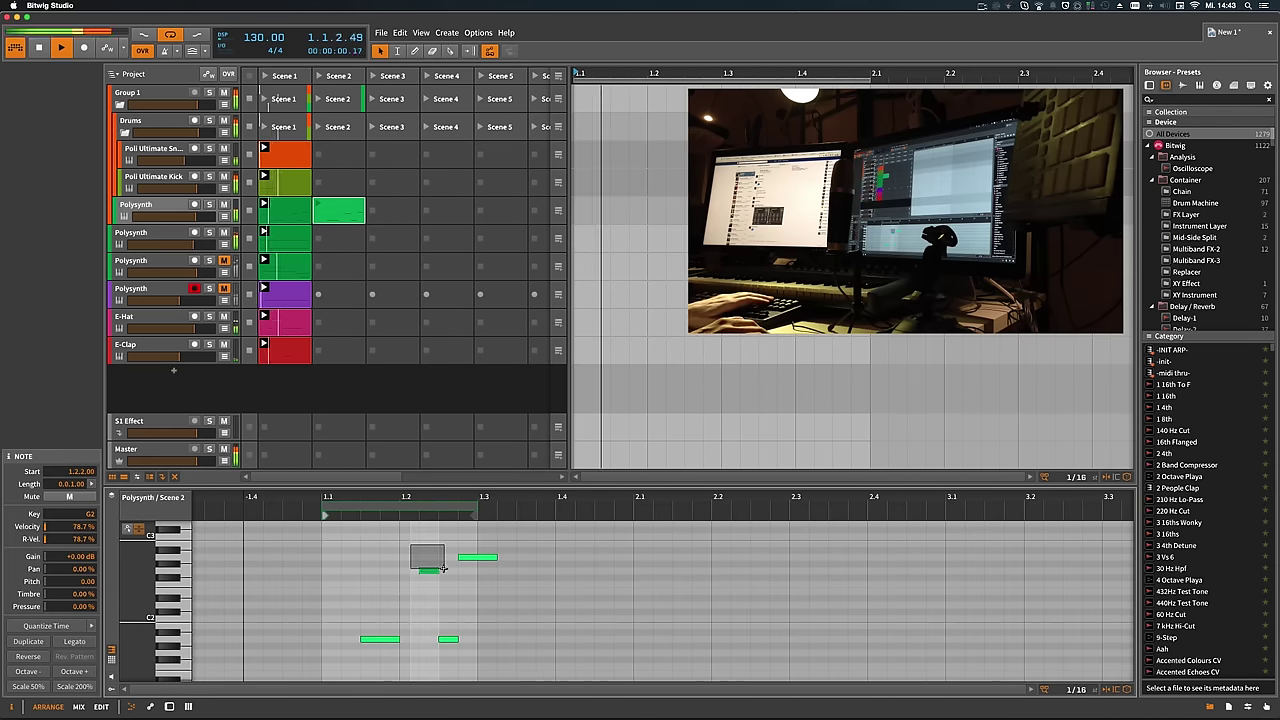
pyautogui.doubleClick(332, 622)
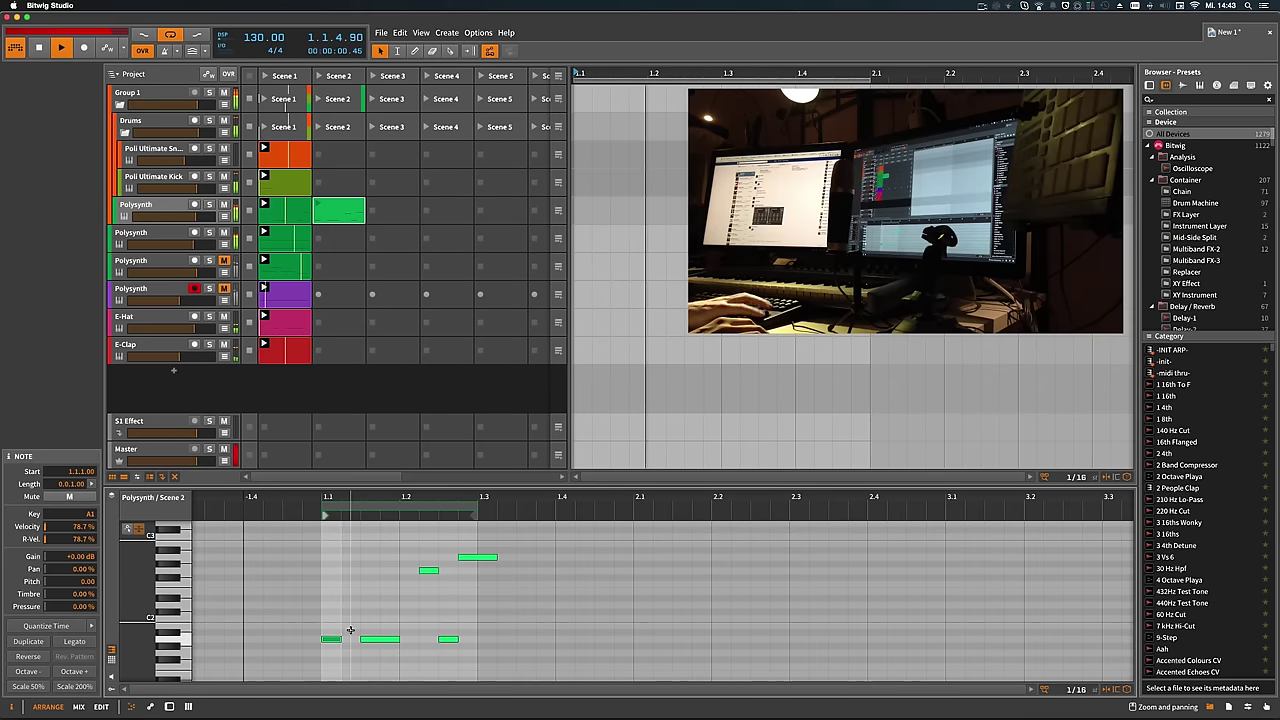
pyautogui.click(428, 569)
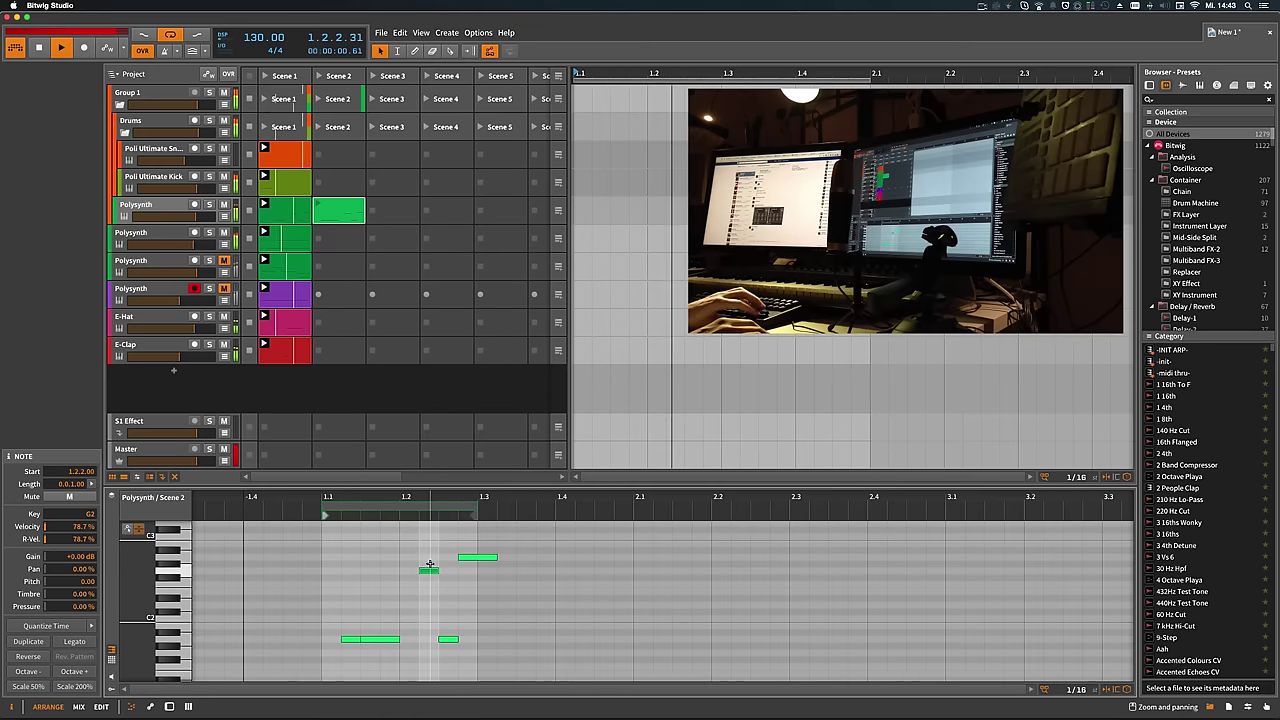
pyautogui.click(468, 563)
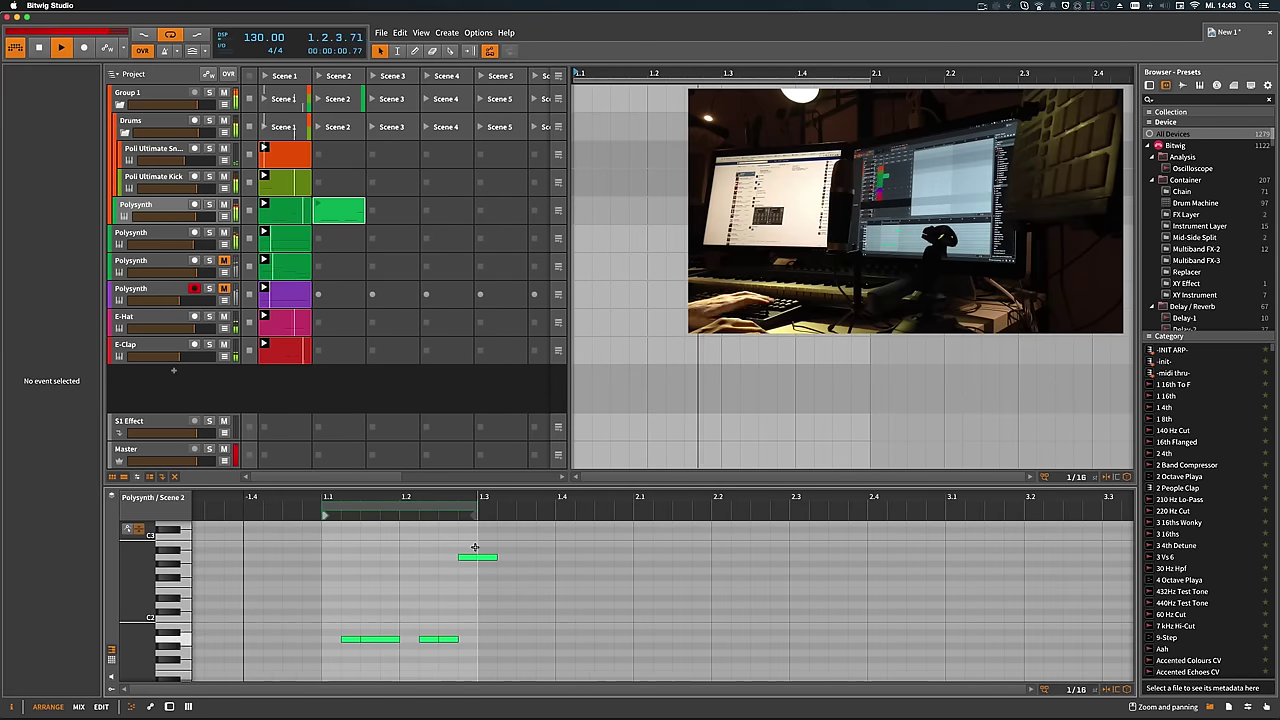
# Replace the long high note at the clip's end with an A1 note at 1.2.4 and adjust the grouped Polysynth's Freq macro
pyautogui.click(471, 557)
pyautogui.click(470, 566)
pyautogui.doubleClick(465, 557)
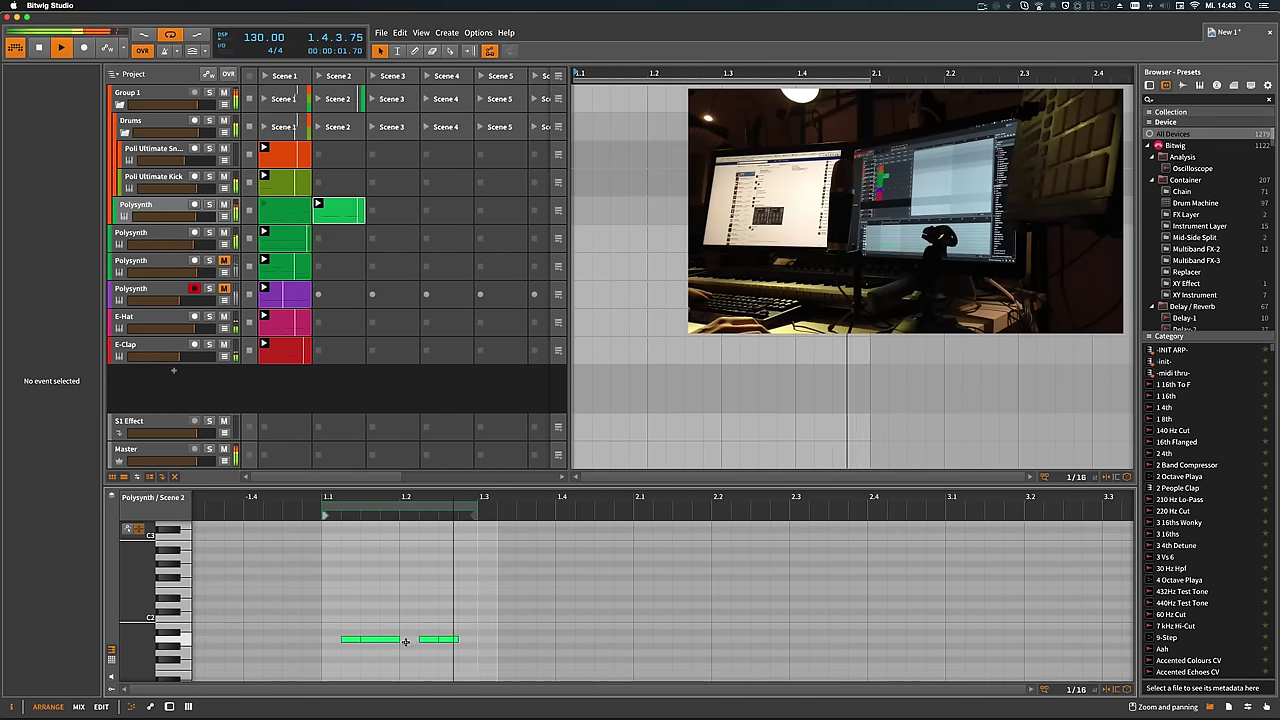
pyautogui.doubleClick(467, 639)
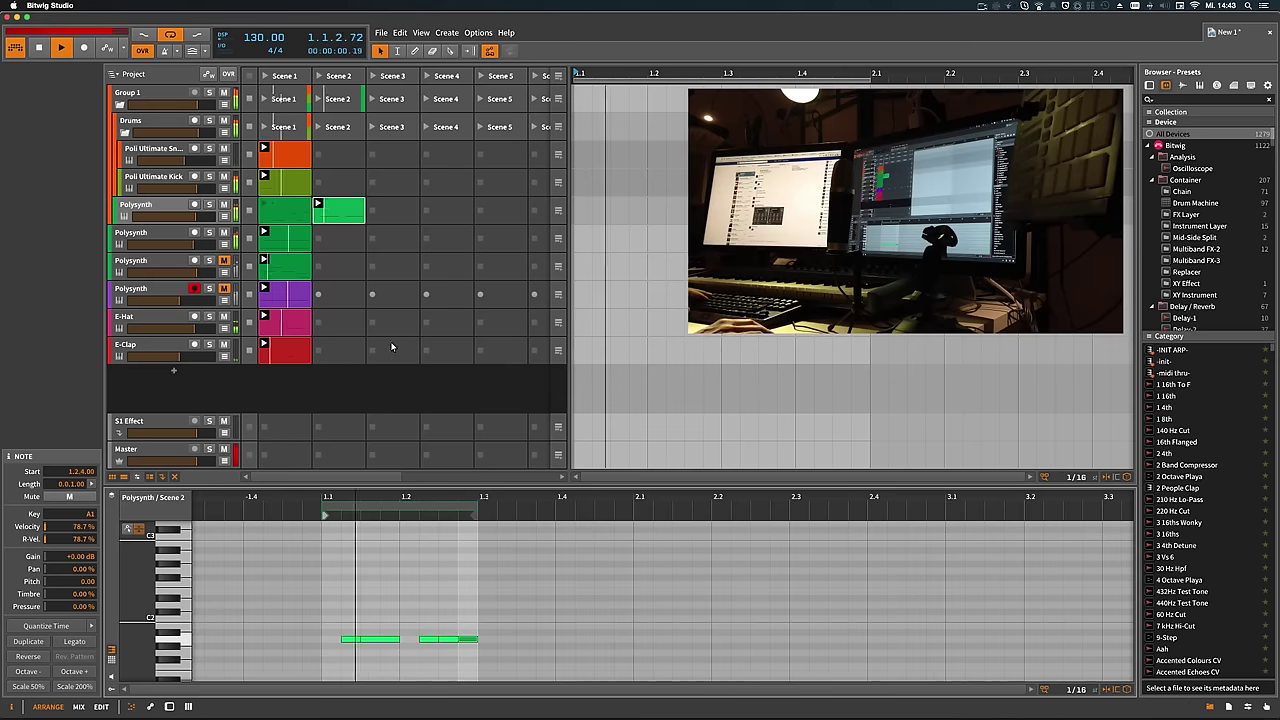
pyautogui.click(166, 207)
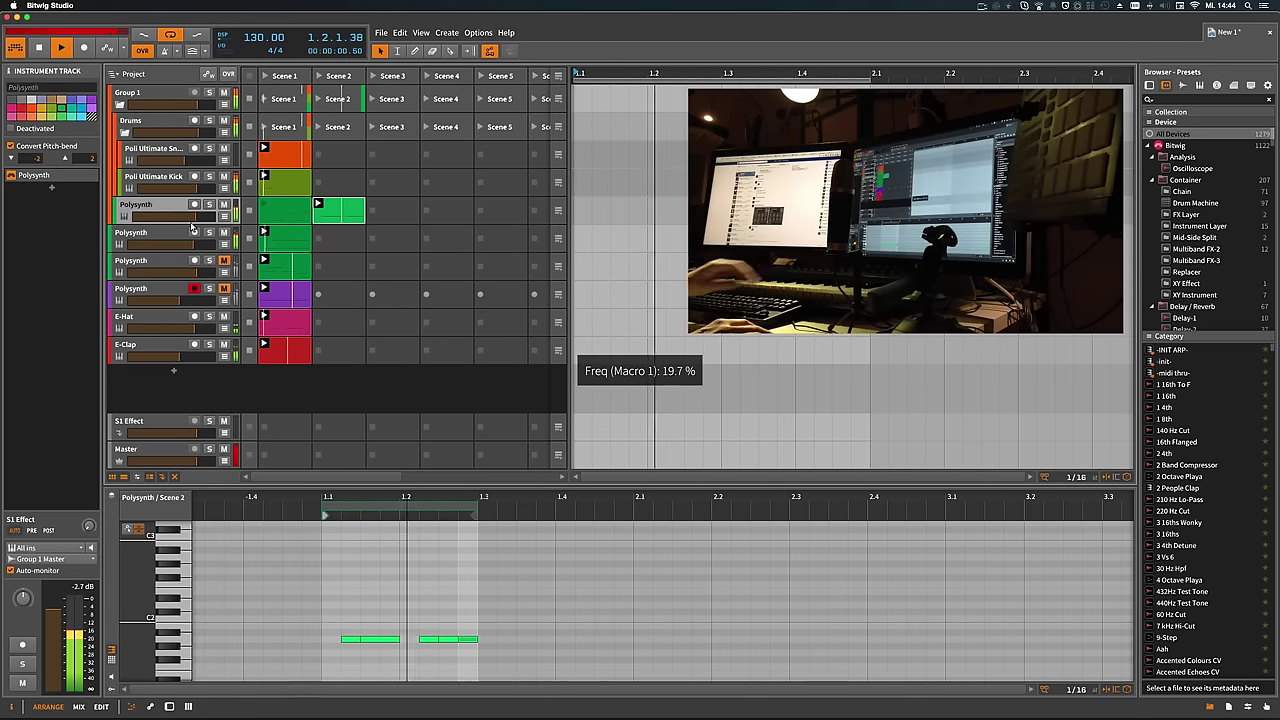
# Copy the first ungrouped Polysynth's Scene 1 clip into Scene 2 and add a full-loop E2 note to the copy
pyautogui.click(290, 241)
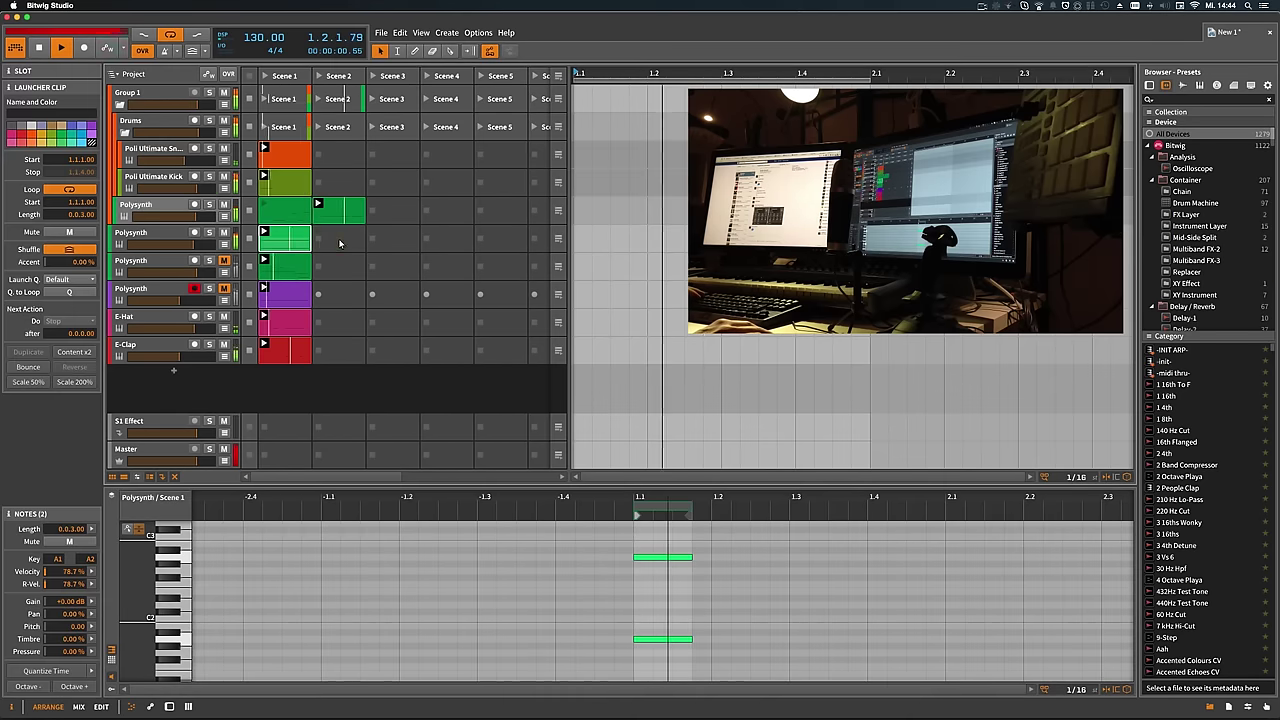
pyautogui.click(509, 396)
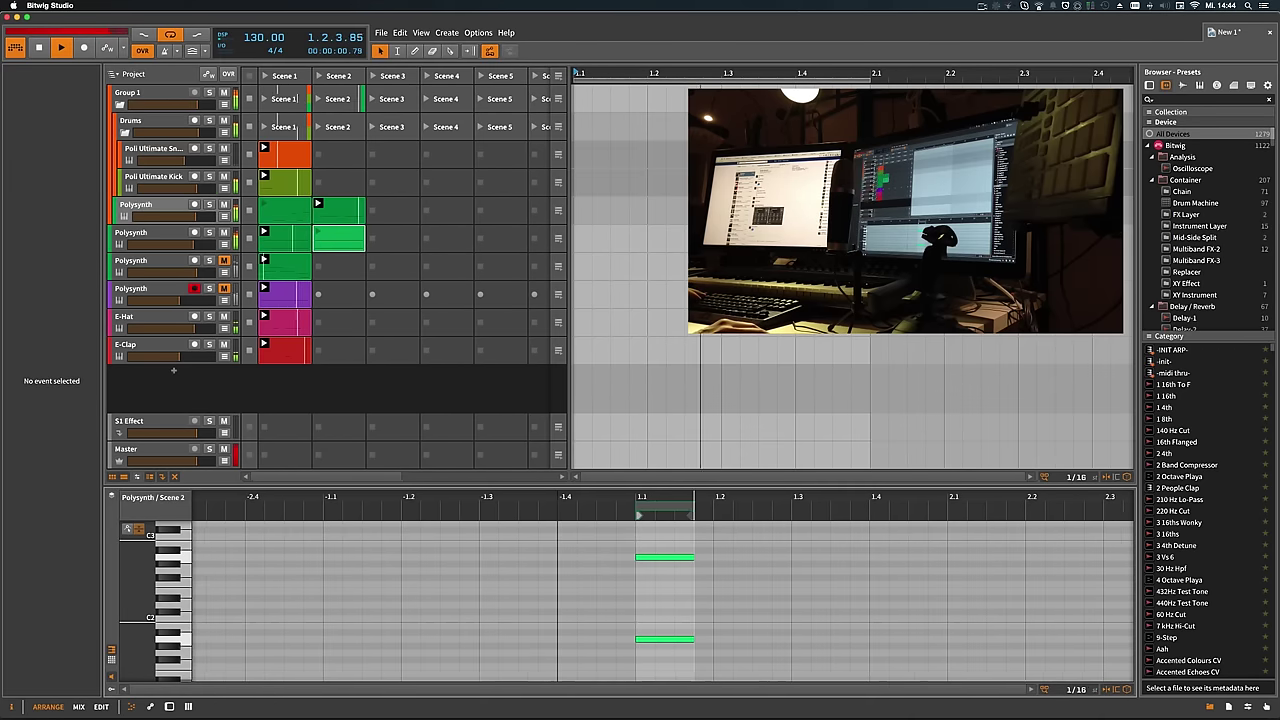
pyautogui.moveTo(688, 513); pyautogui.dragTo(476, 536)
pyautogui.moveTo(451, 584); pyautogui.dragTo(462, 545)
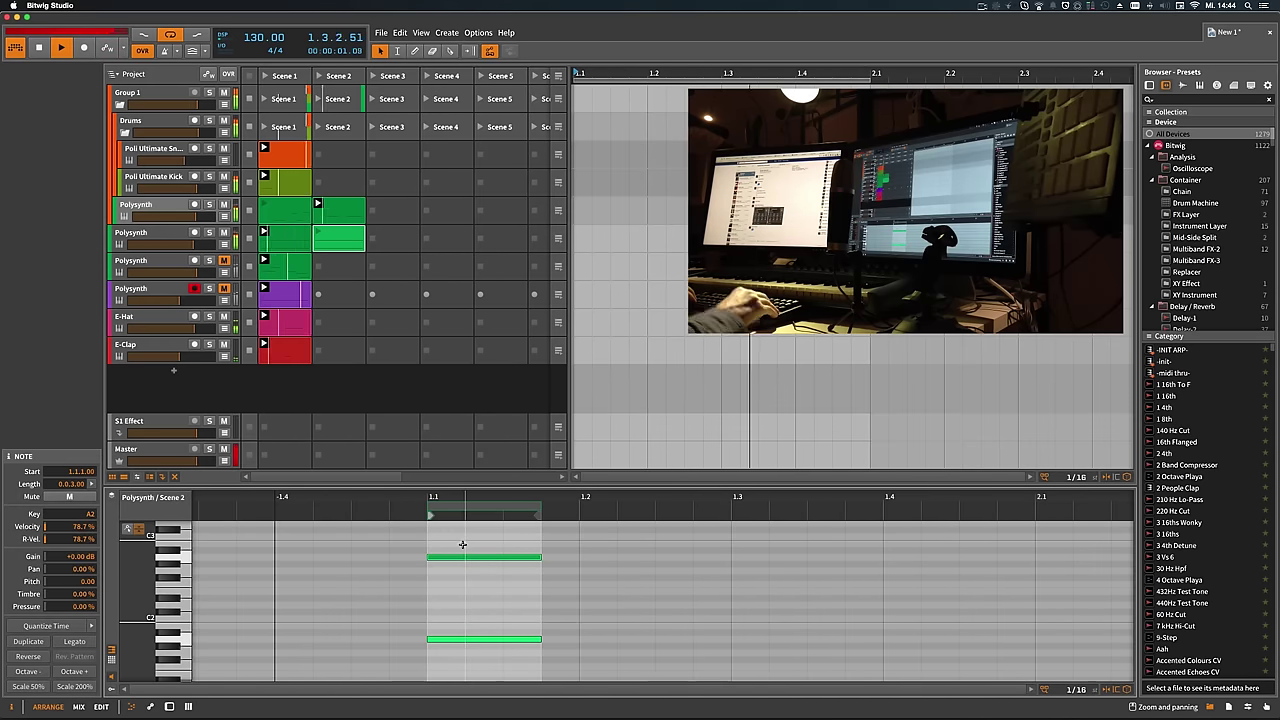
pyautogui.doubleClick(446, 585)
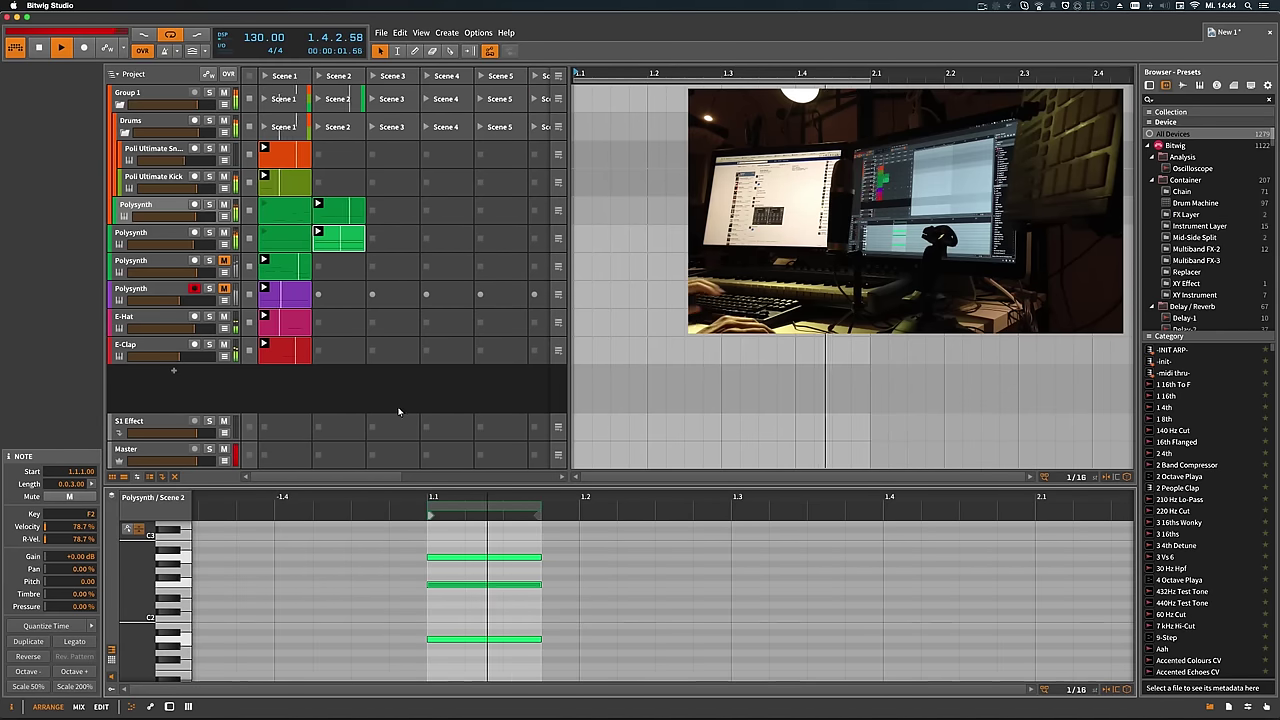
pyautogui.press('Down')
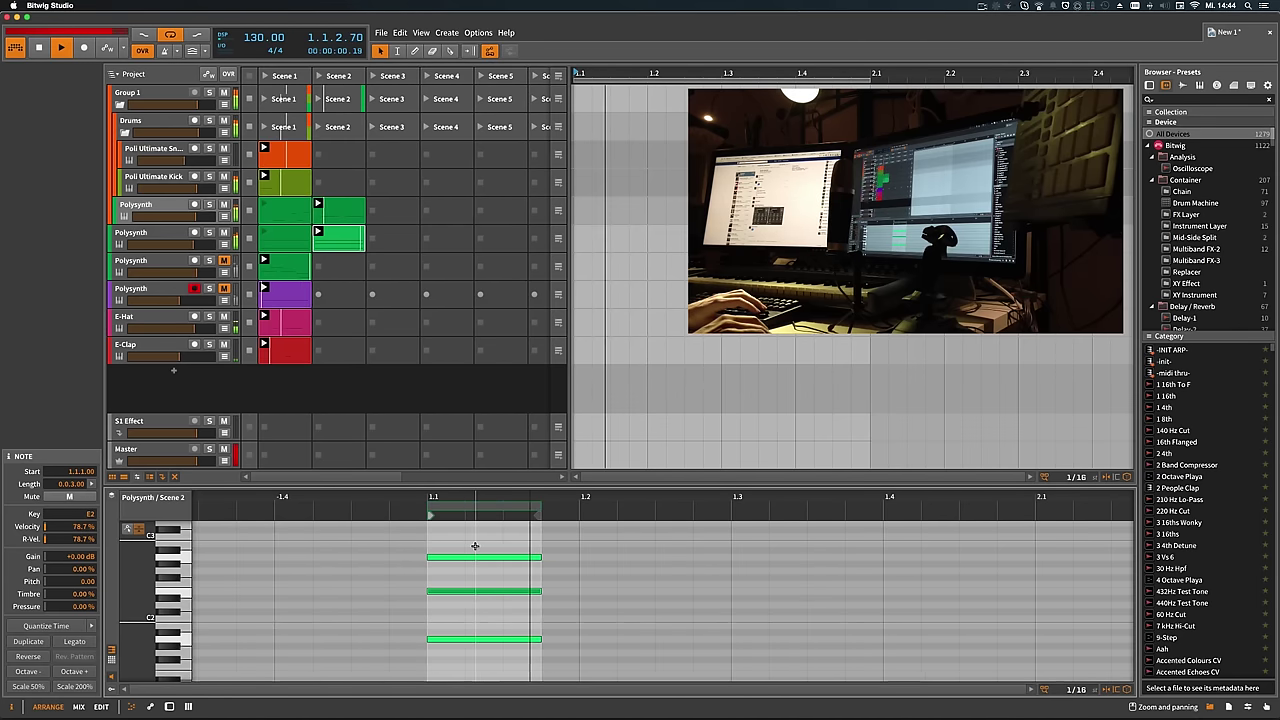
# Add a full-loop A3 note above the Scene 2 chord and try an extra G#3 note just below it
pyautogui.scroll(5, 471, 545)
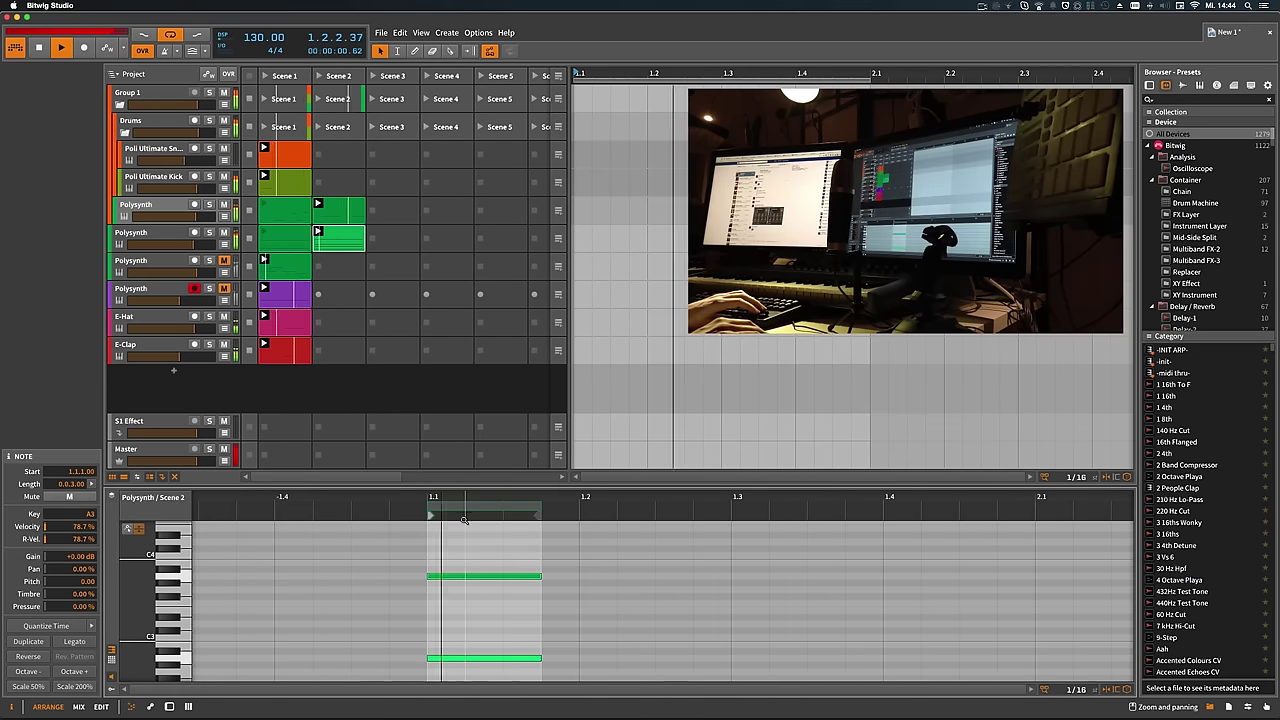
pyautogui.click(455, 582)
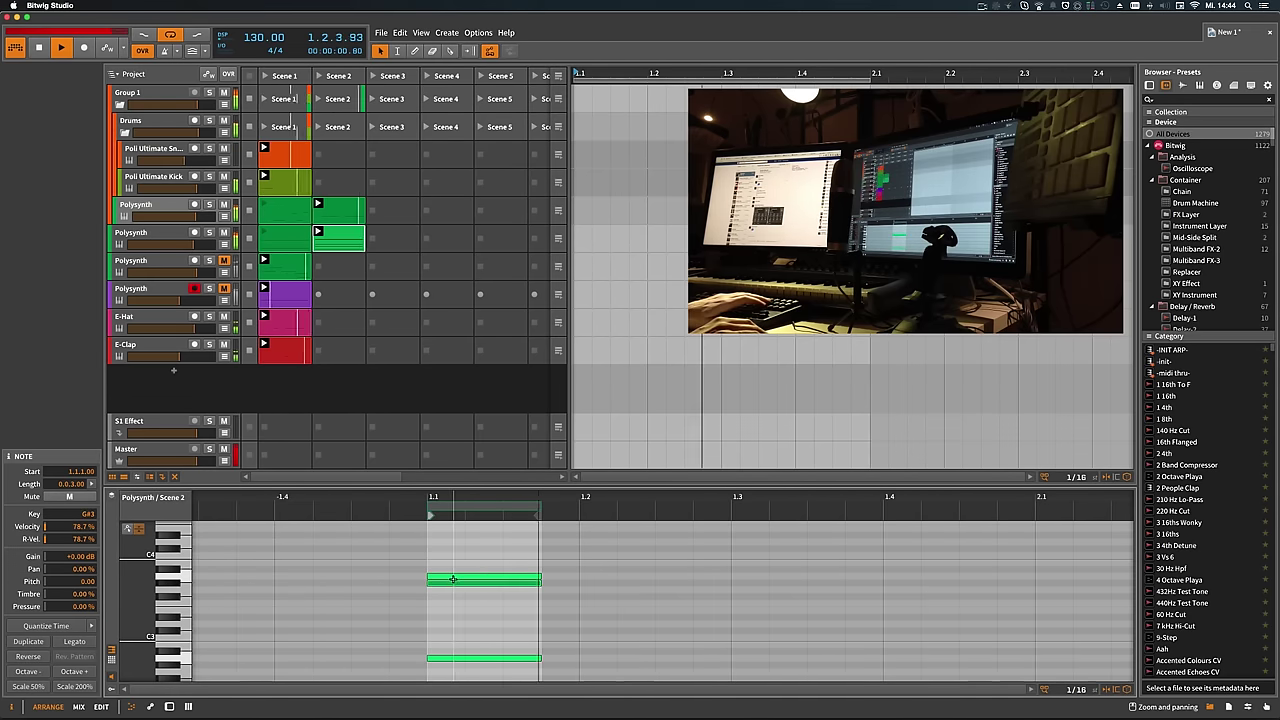
pyautogui.click(454, 582)
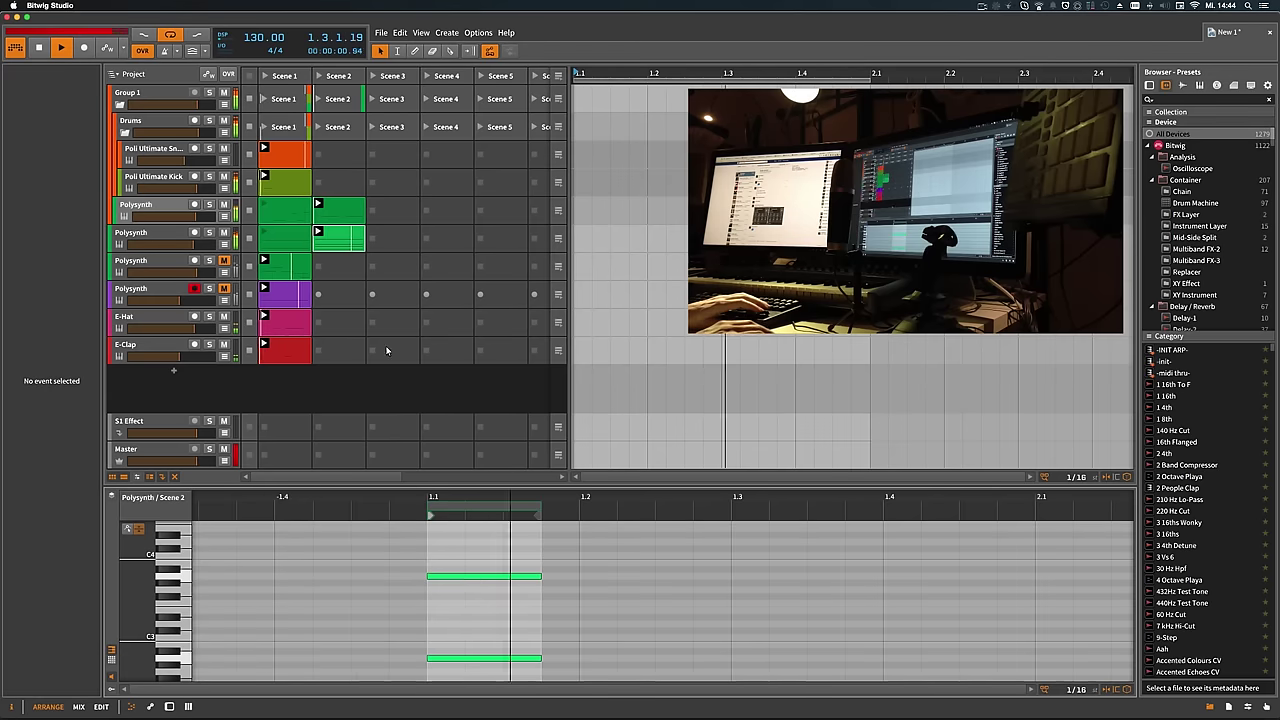
# Duplicate the Polysynth's Scene 2 clip into Scene 3 and lower the copy's A2 note to G2
pyautogui.press('super+d')
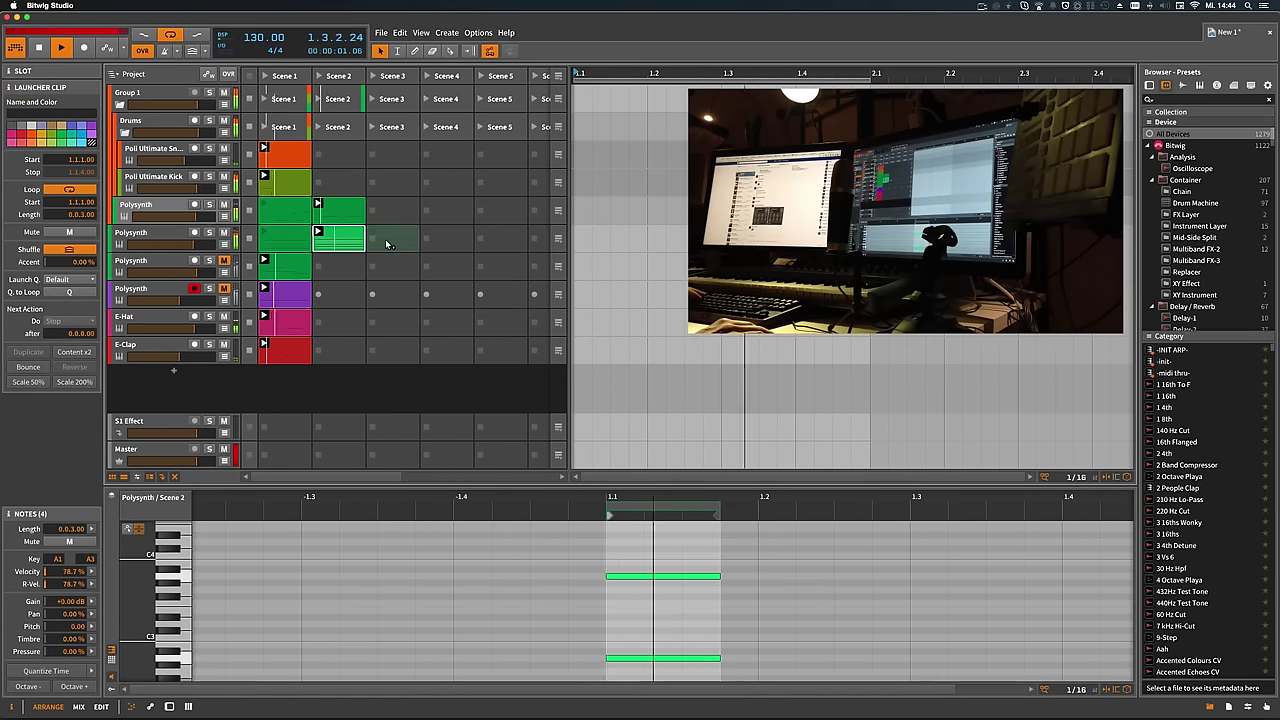
pyautogui.click(533, 364)
pyautogui.click(651, 598)
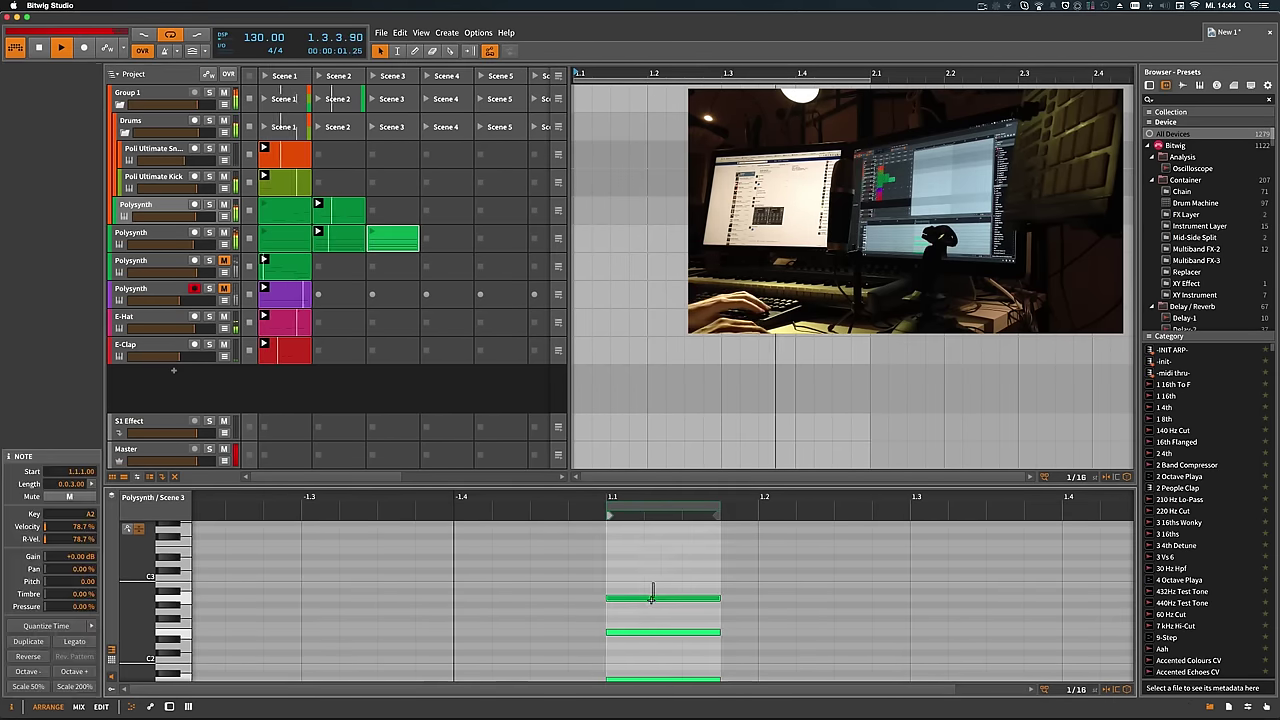
pyautogui.press('Down')
pyautogui.press('Down')
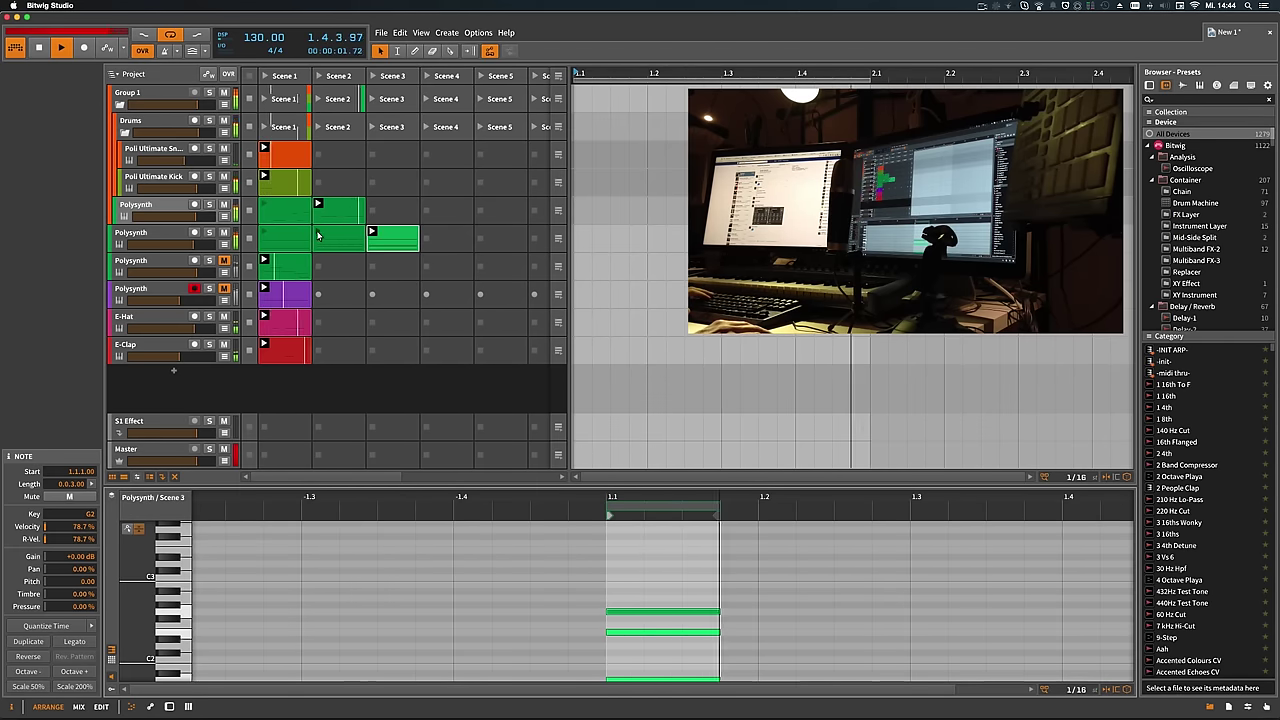
# Duplicate the Scene 3 clip into Scene 4, changing its E2 note to D2 and its G2 note to A2, and launch it
pyautogui.click(396, 241)
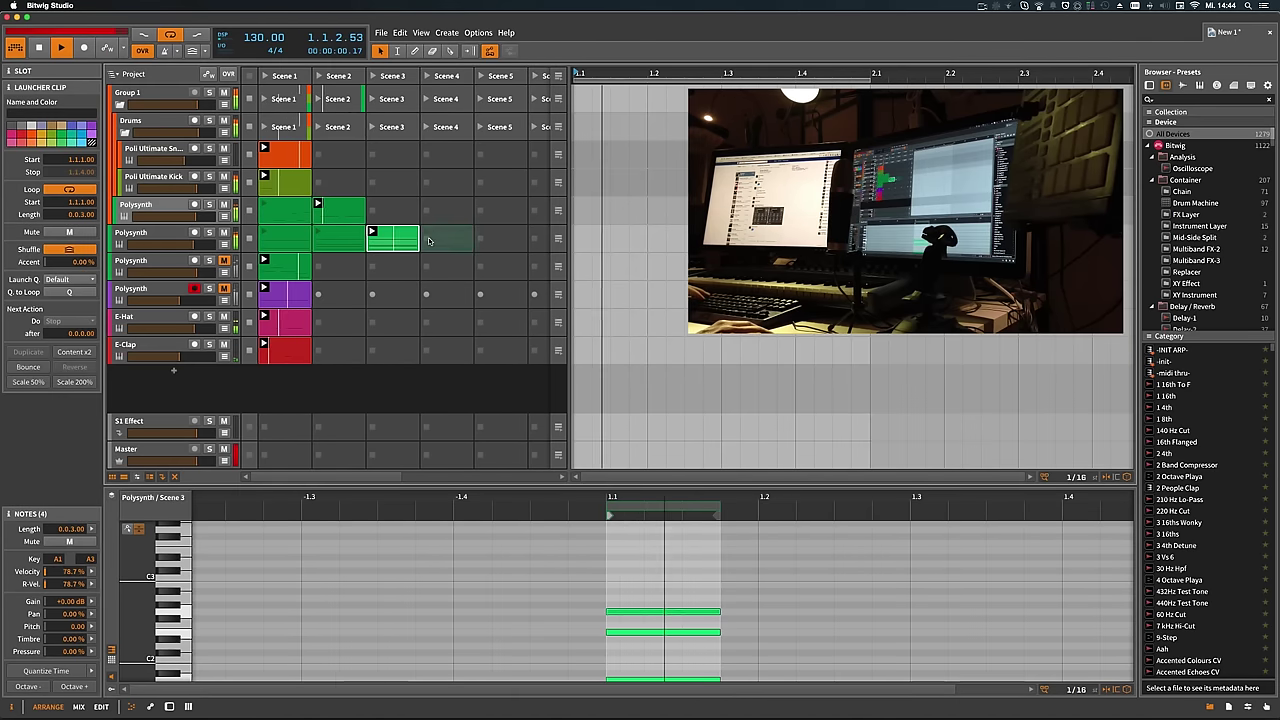
pyautogui.hotkey('ctrl', 'd')
pyautogui.click(704, 558)
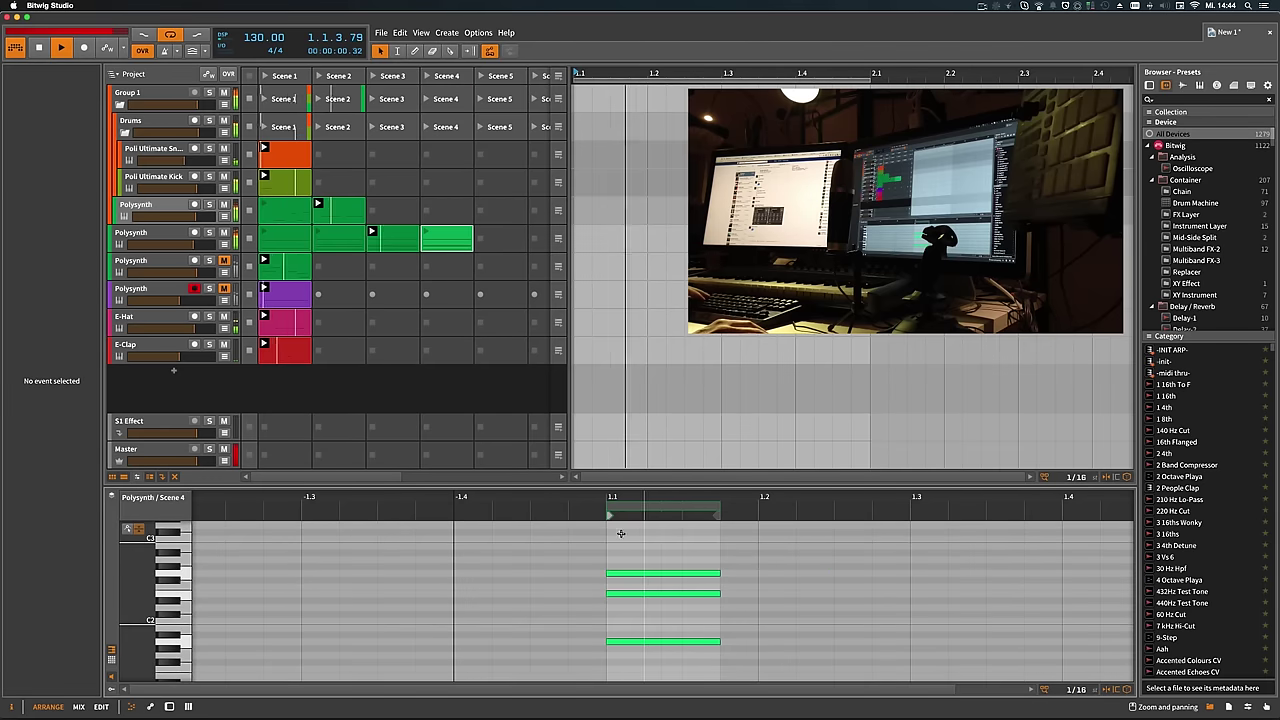
pyautogui.moveTo(647, 588)
pyautogui.mouseDown()
pyautogui.moveTo(647, 603)
pyautogui.moveTo(646, 565)
pyautogui.mouseUp()
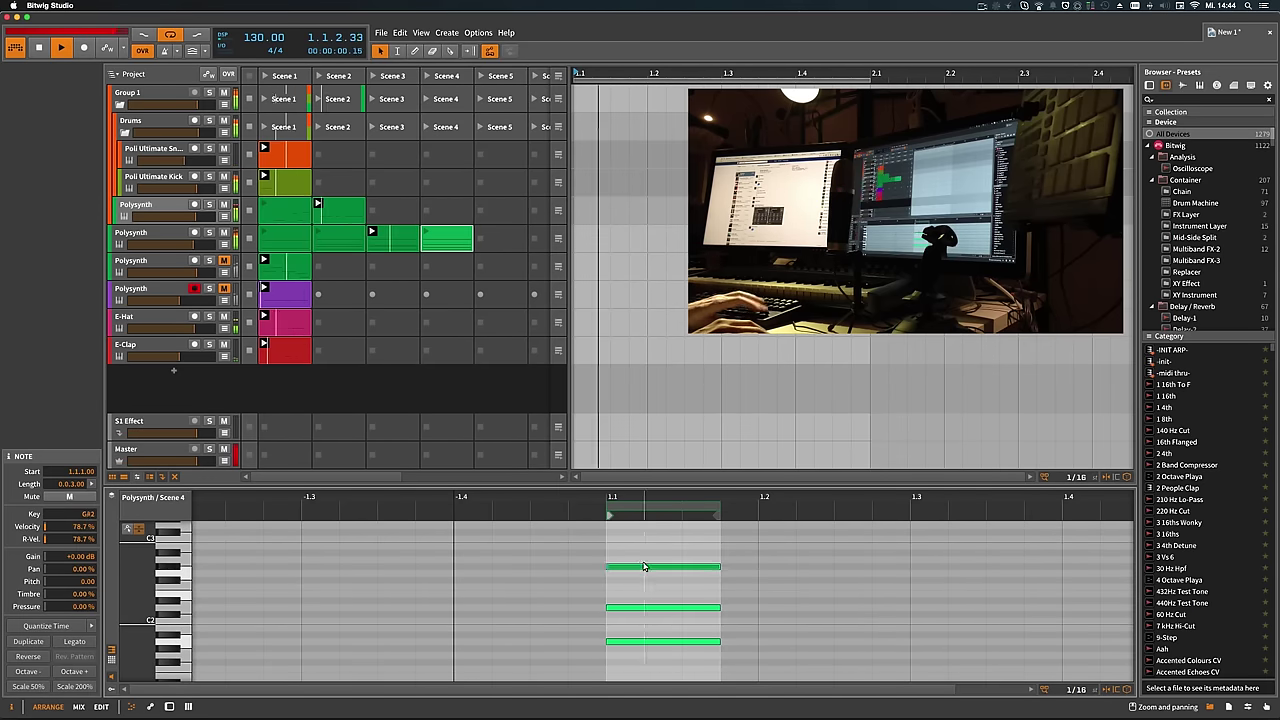
pyautogui.click(426, 234)
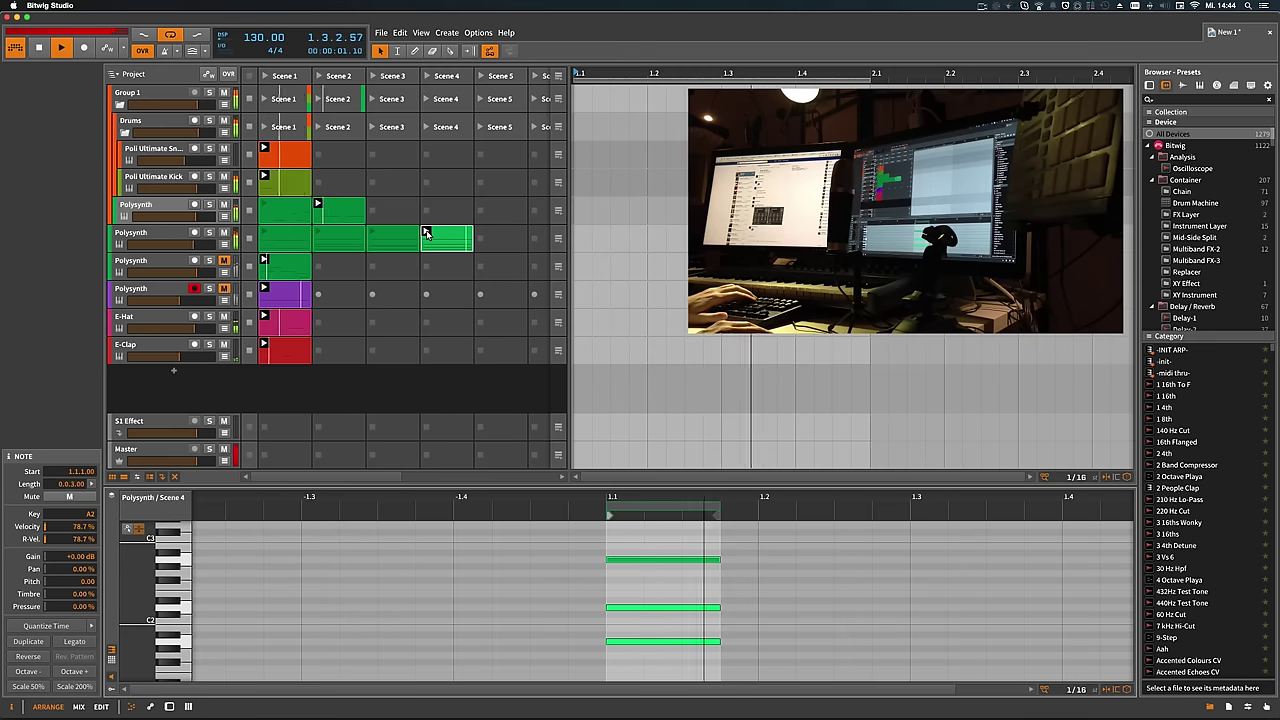
pyautogui.press('d')
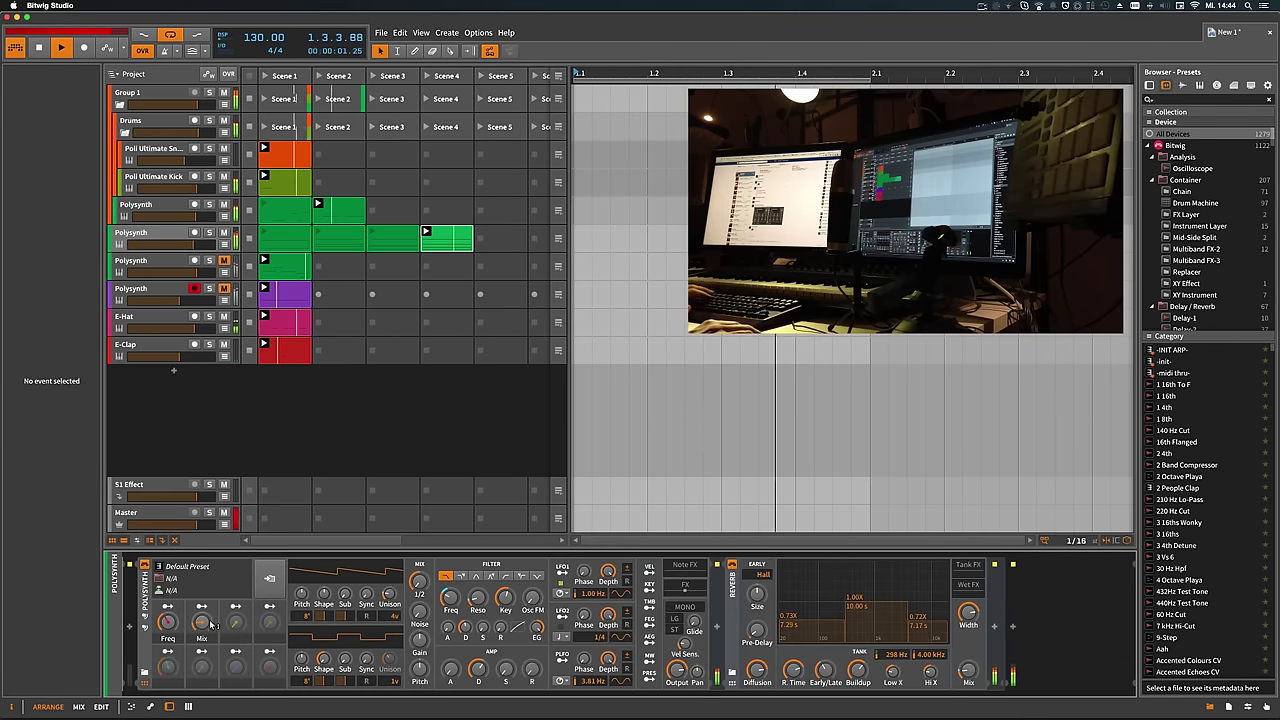
pyautogui.click(128, 628)
pyautogui.write('a')
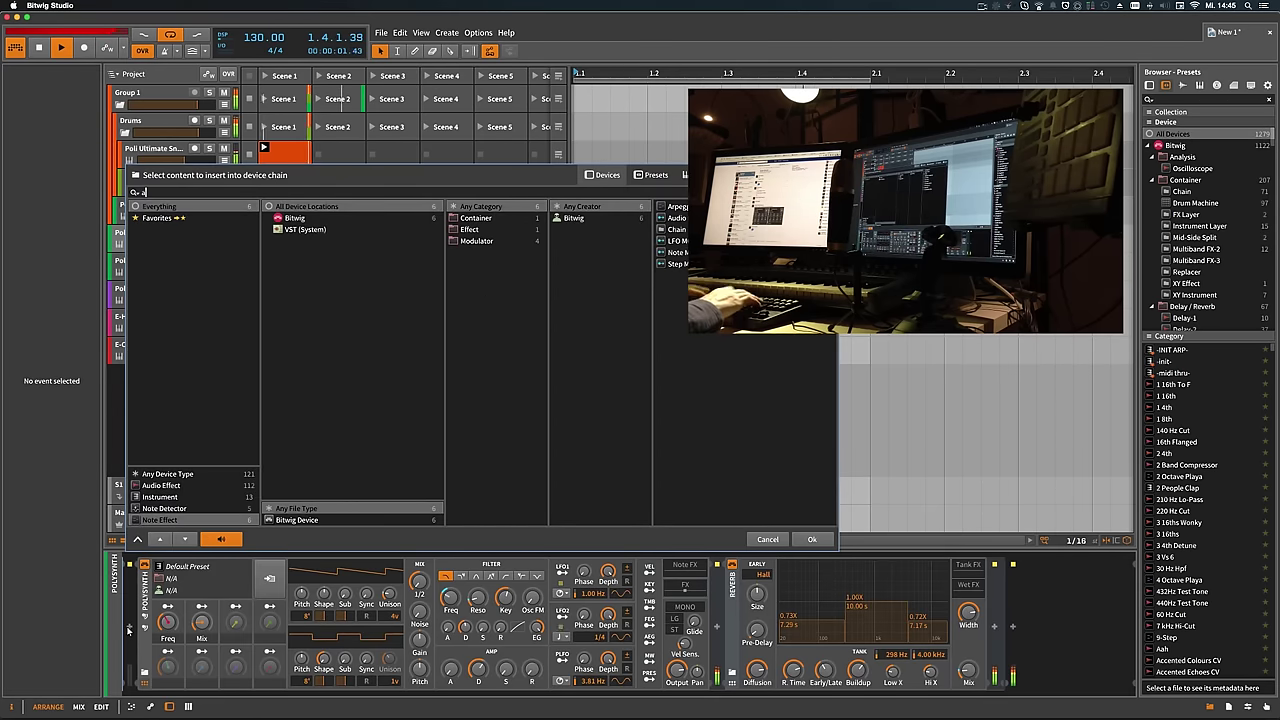
pyautogui.write('rep')
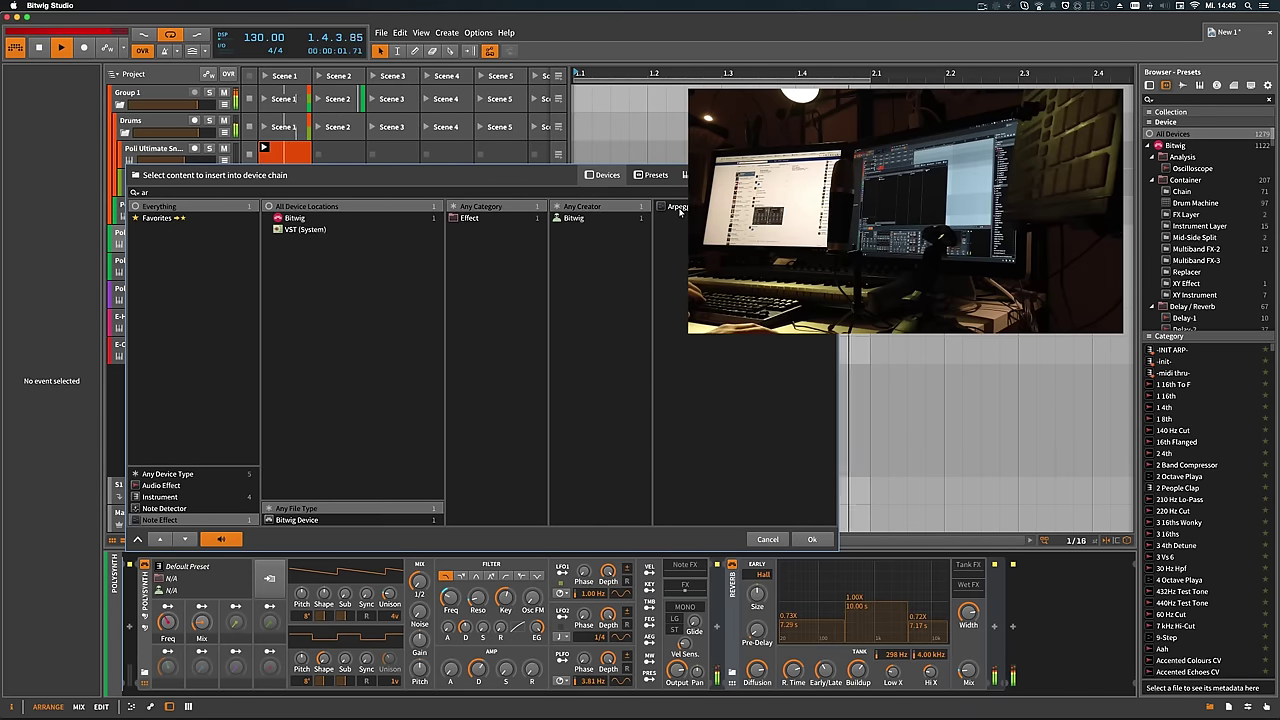
pyautogui.doubleClick(679, 209)
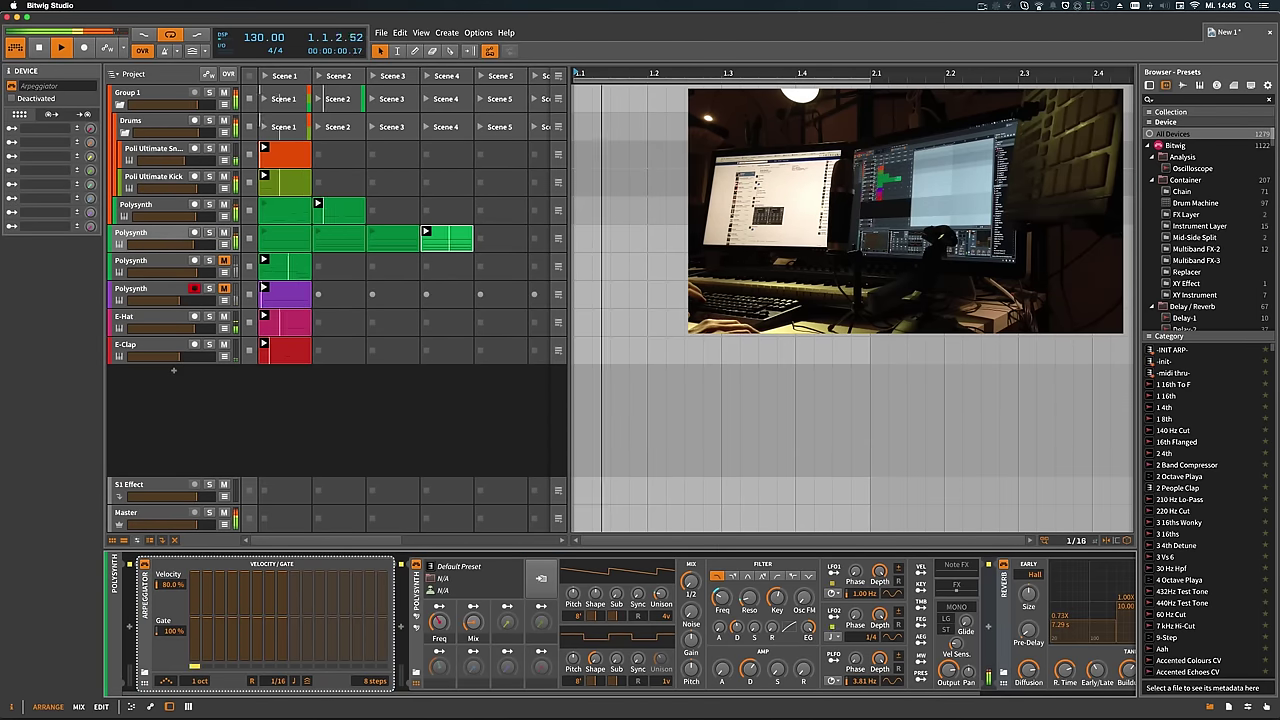
pyautogui.click(175, 683)
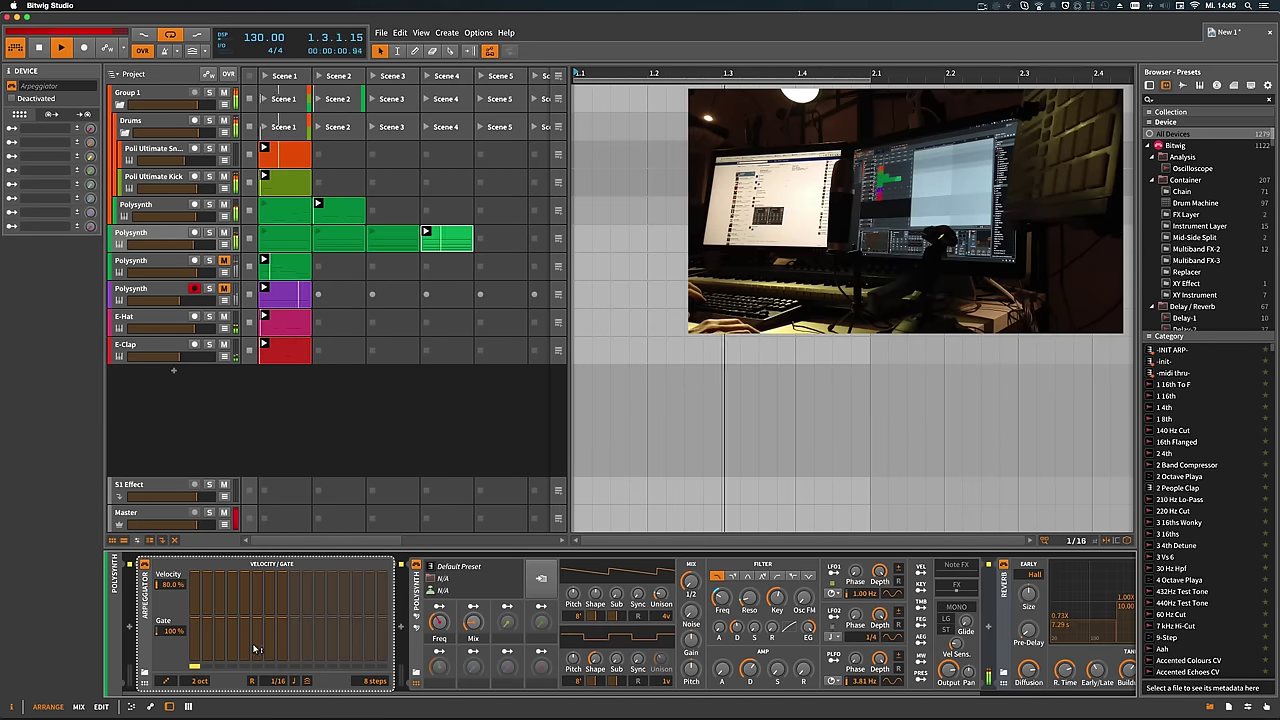
# Open the Scene 4 clip in the note editor and extend its loop end to 1.2.3
pyautogui.doubleClick(425, 246)
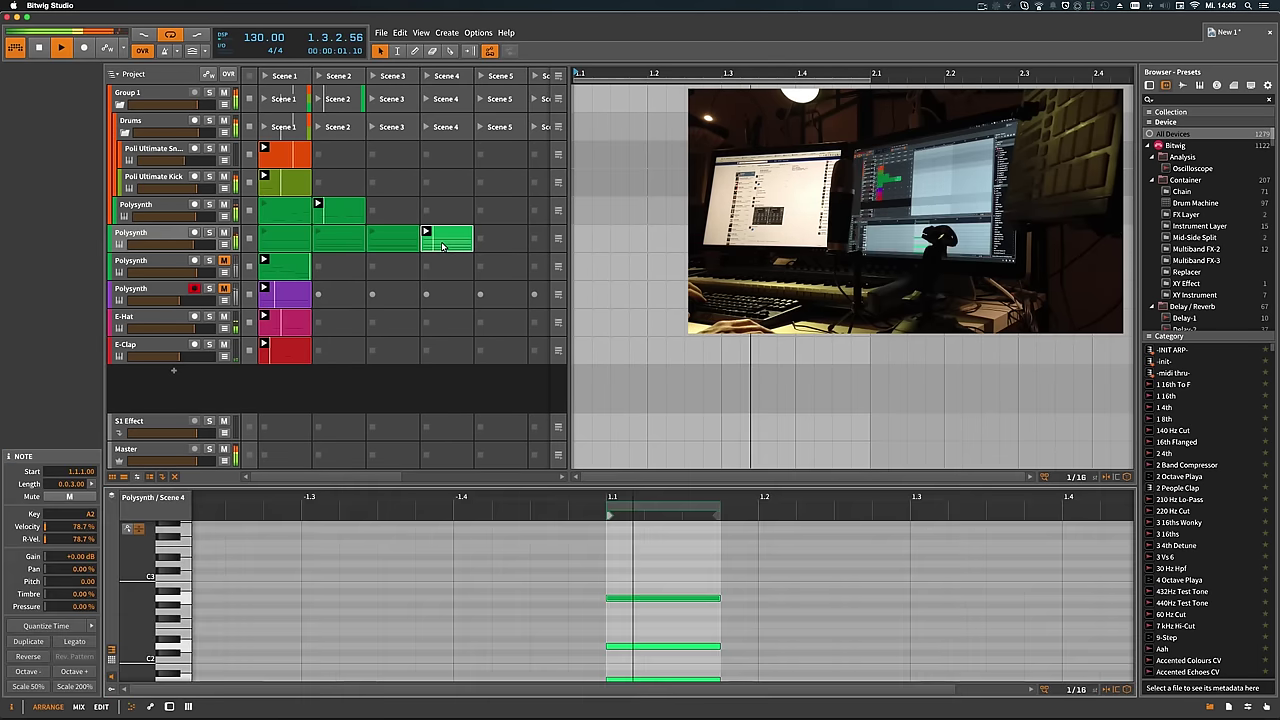
pyautogui.moveTo(637, 497); pyautogui.dragTo(506, 502)
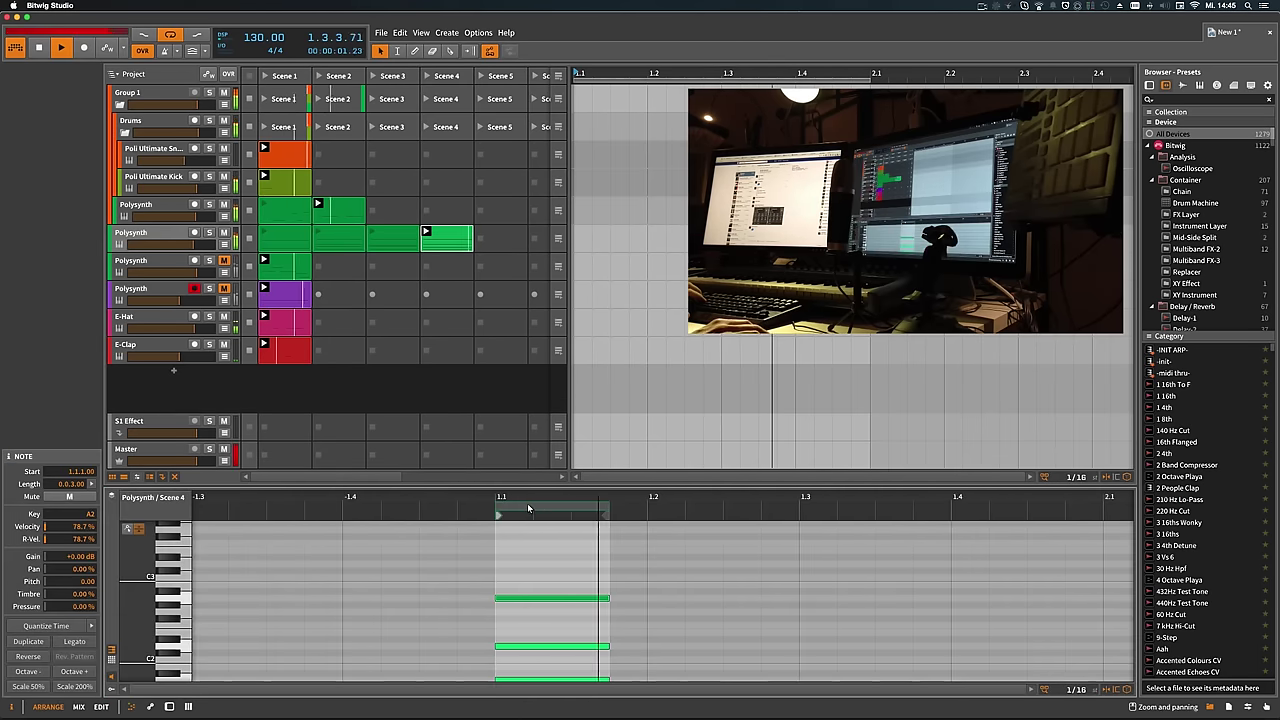
pyautogui.click(148, 498)
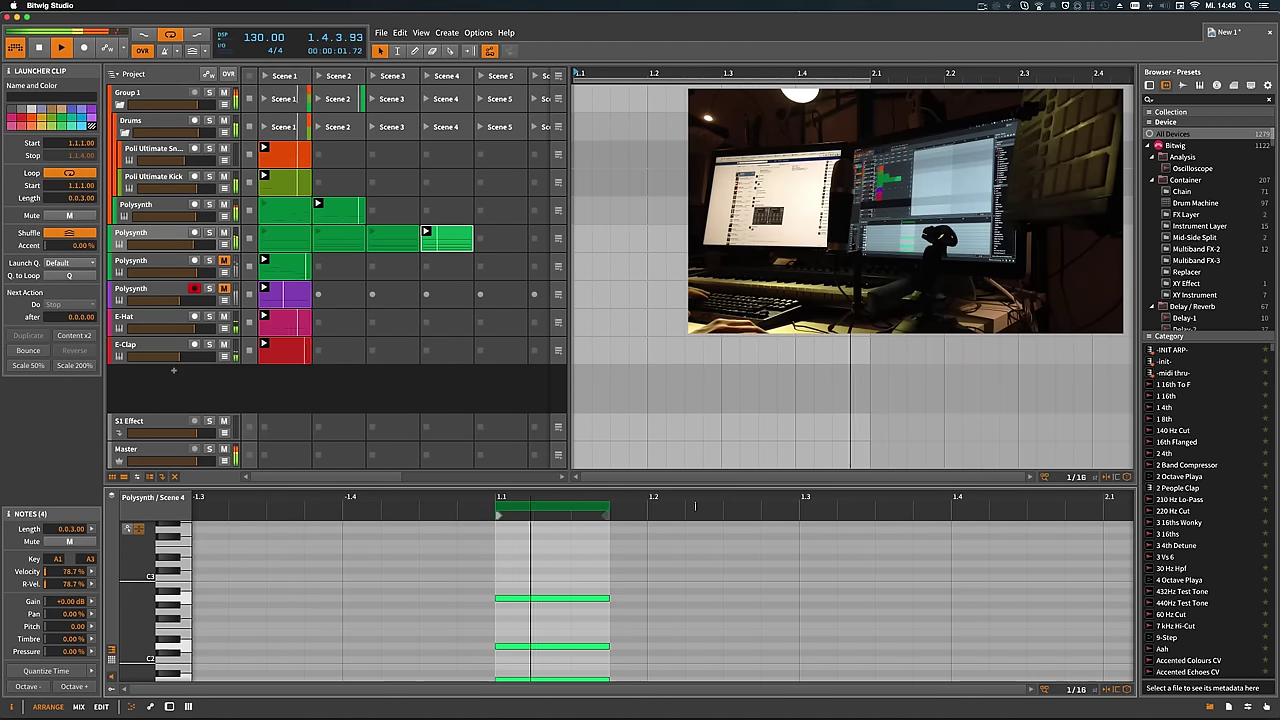
pyautogui.moveTo(607, 509); pyautogui.dragTo(720, 509)
# Lengthen the Scene 4 clip's A3 note to 0.1.1.76 so it nearly fills the extended loop
pyautogui.click(597, 577)
pyautogui.scroll(-3, 600, 592)
pyautogui.hotkey('ctrl', 'a')
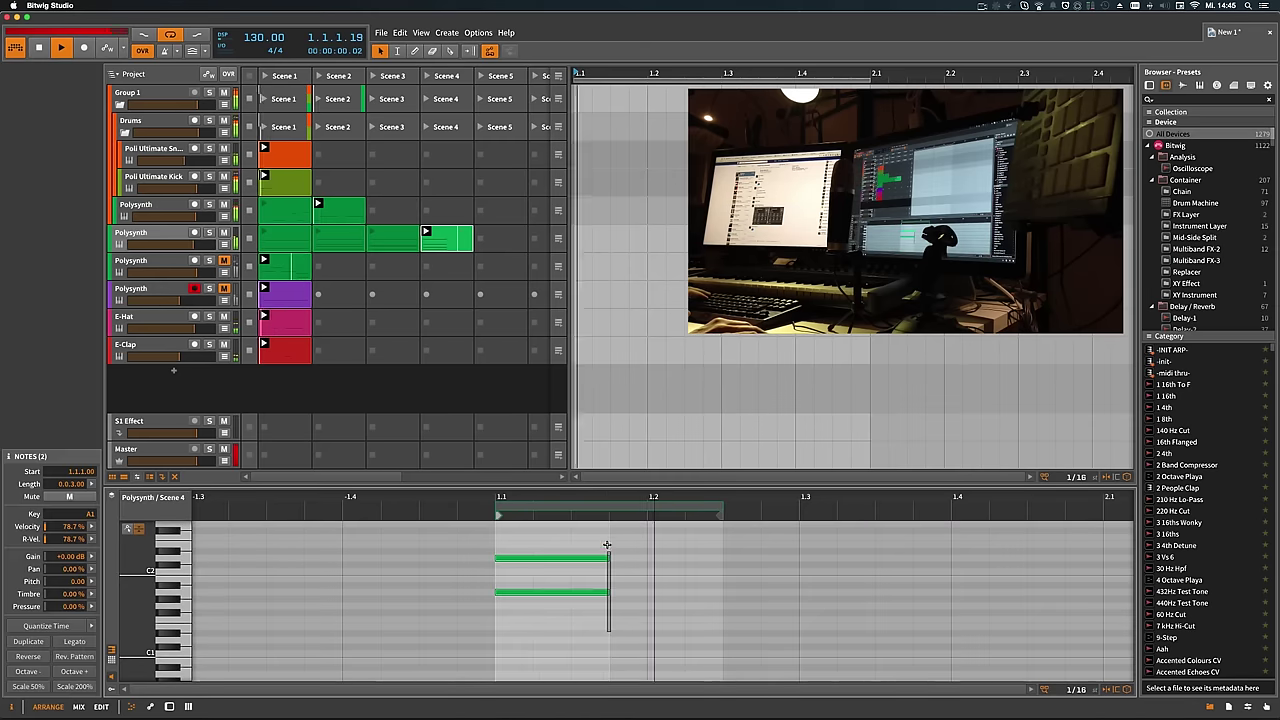
pyautogui.scroll(5, 601, 565)
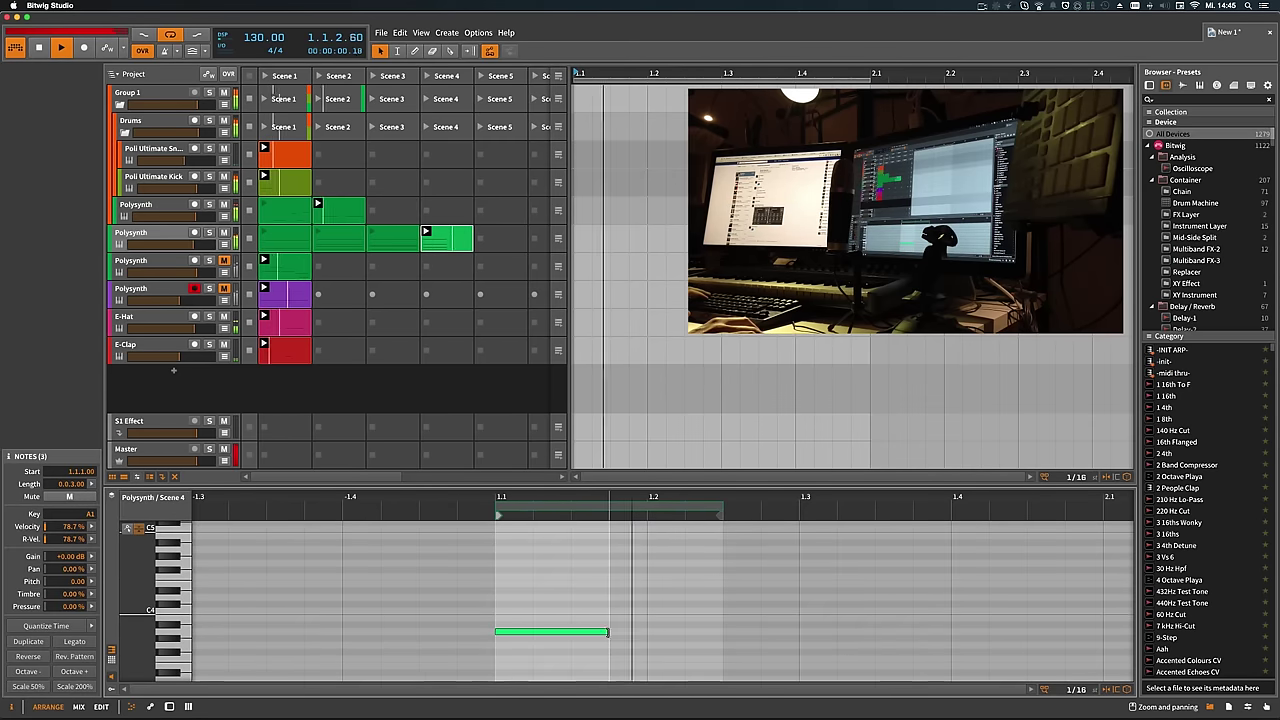
pyautogui.moveTo(607, 631); pyautogui.dragTo(714, 631)
pyautogui.scroll(-1, 730, 620)
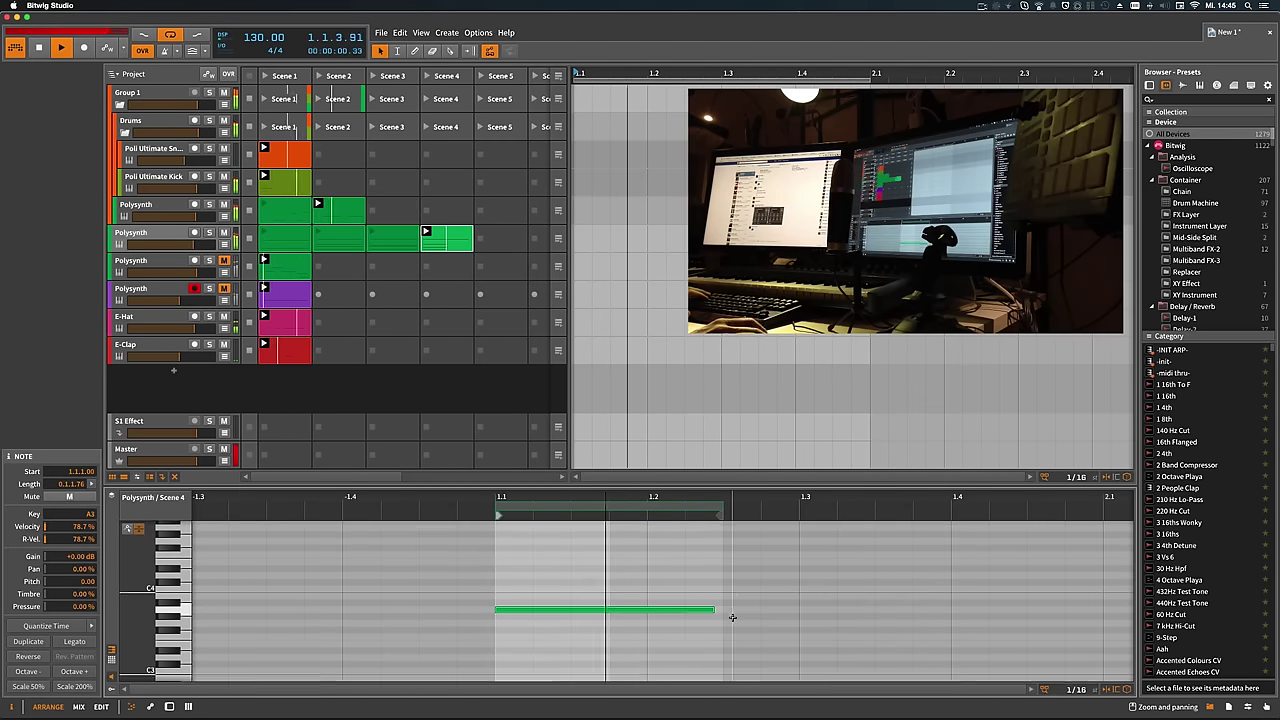
pyautogui.scroll(-1, 730, 615)
# Set the Arpeggiator's range to 1 octave and reopen the Scene 4 clip for note editing
pyautogui.press('d')
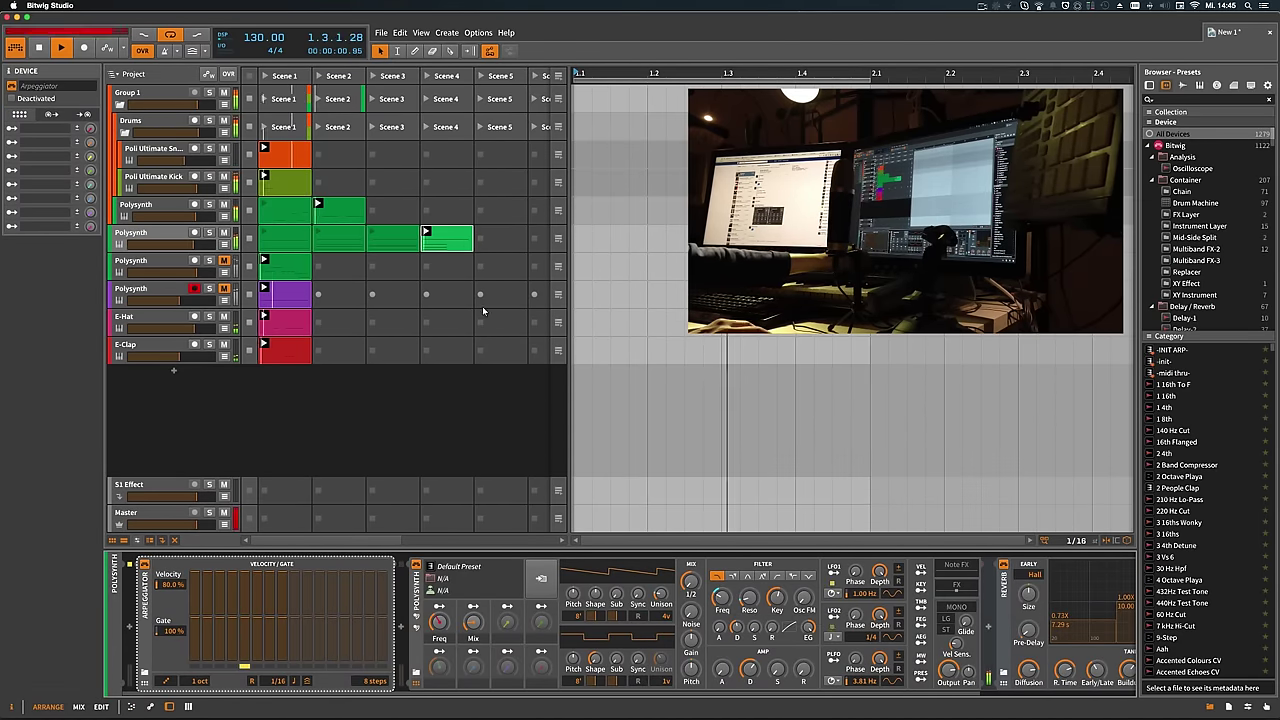
pyautogui.doubleClick(449, 241)
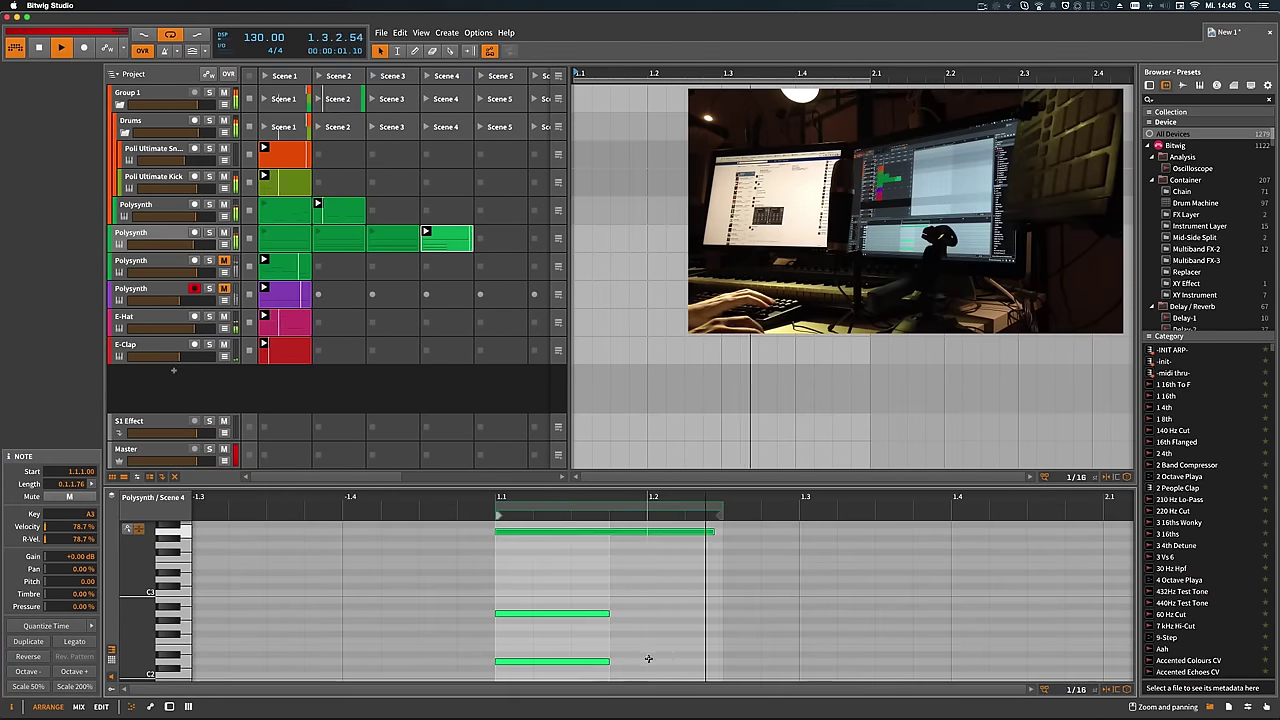
pyautogui.moveTo(648, 672); pyautogui.dragTo(492, 566)
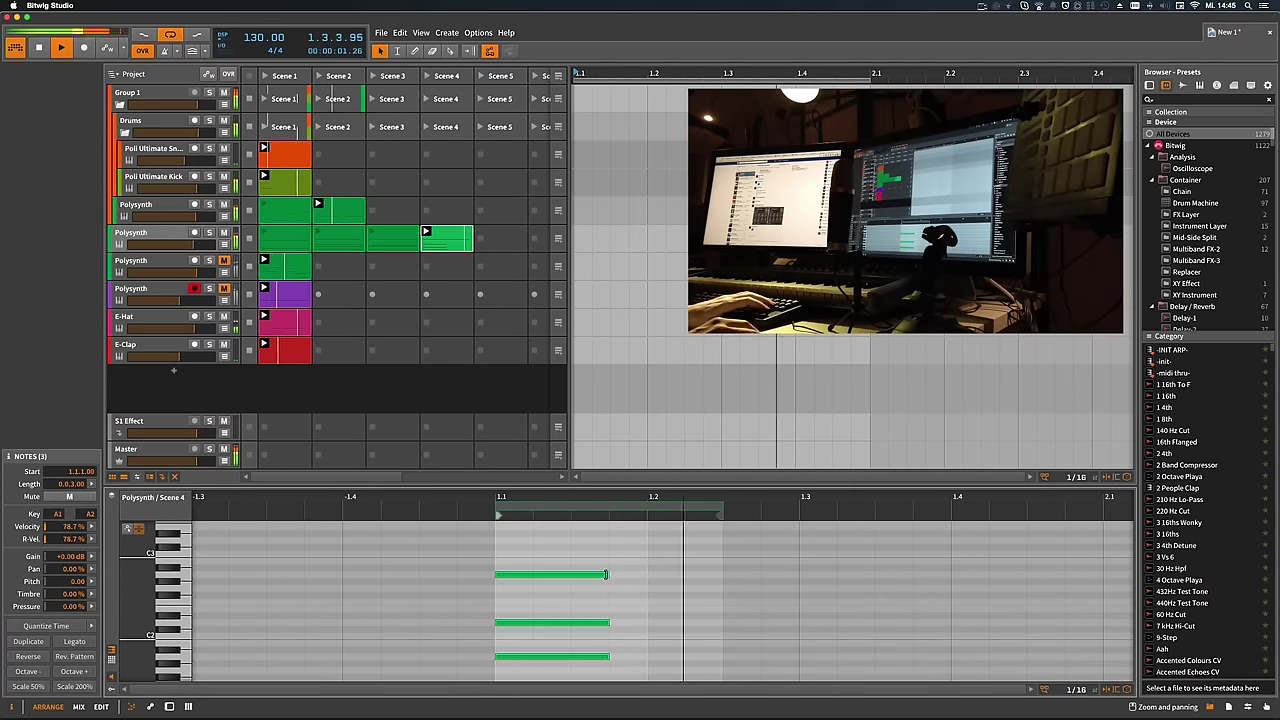
pyautogui.moveTo(610, 577); pyautogui.dragTo(722, 586)
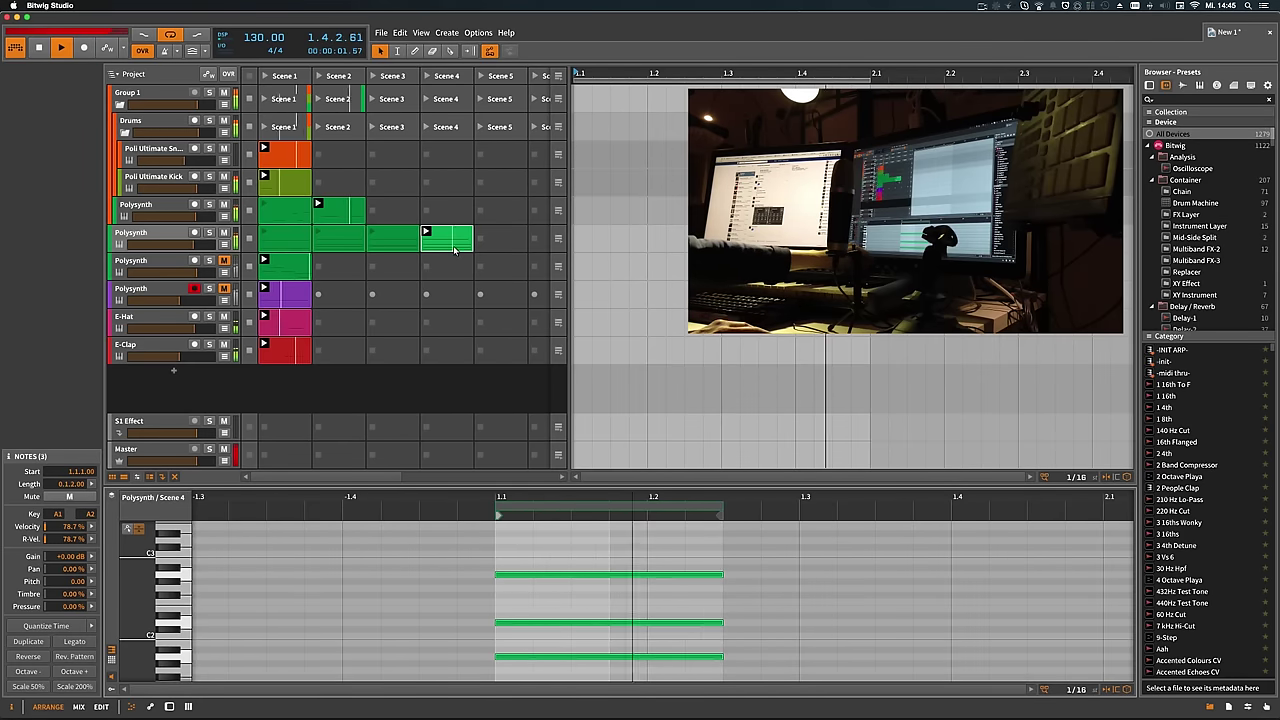
pyautogui.press('z')
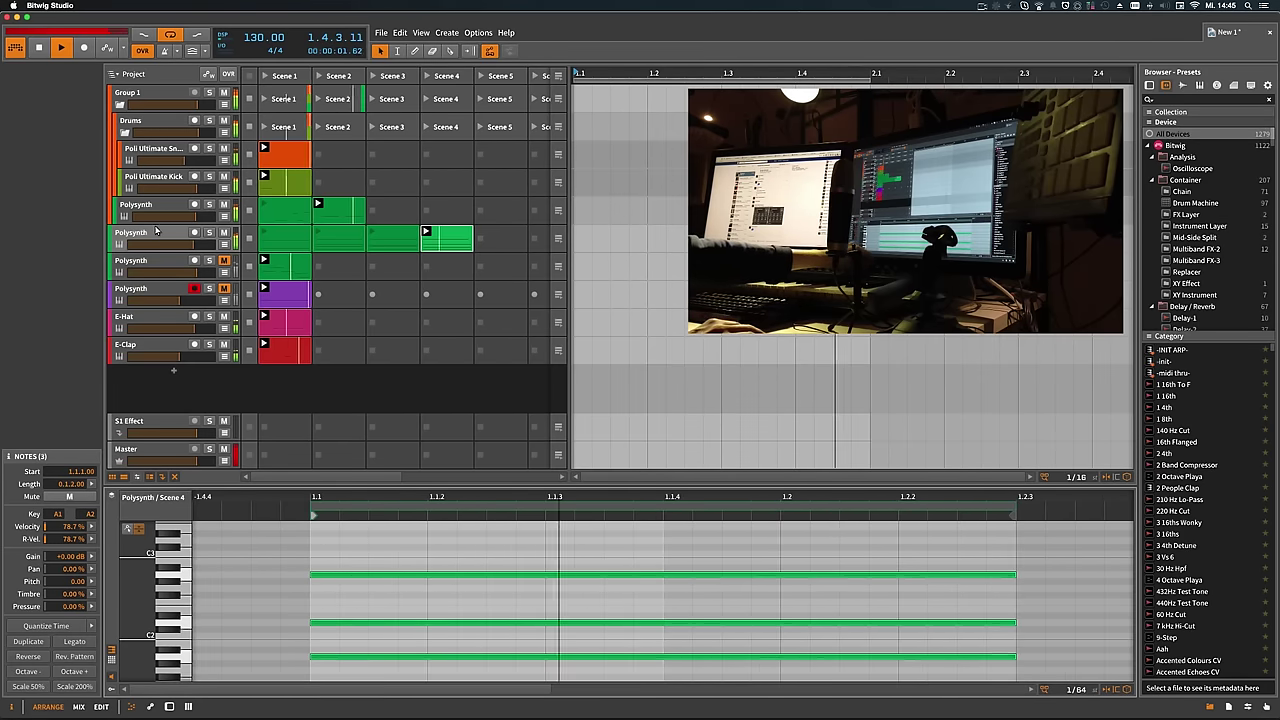
pyautogui.click(155, 231)
pyautogui.press('d')
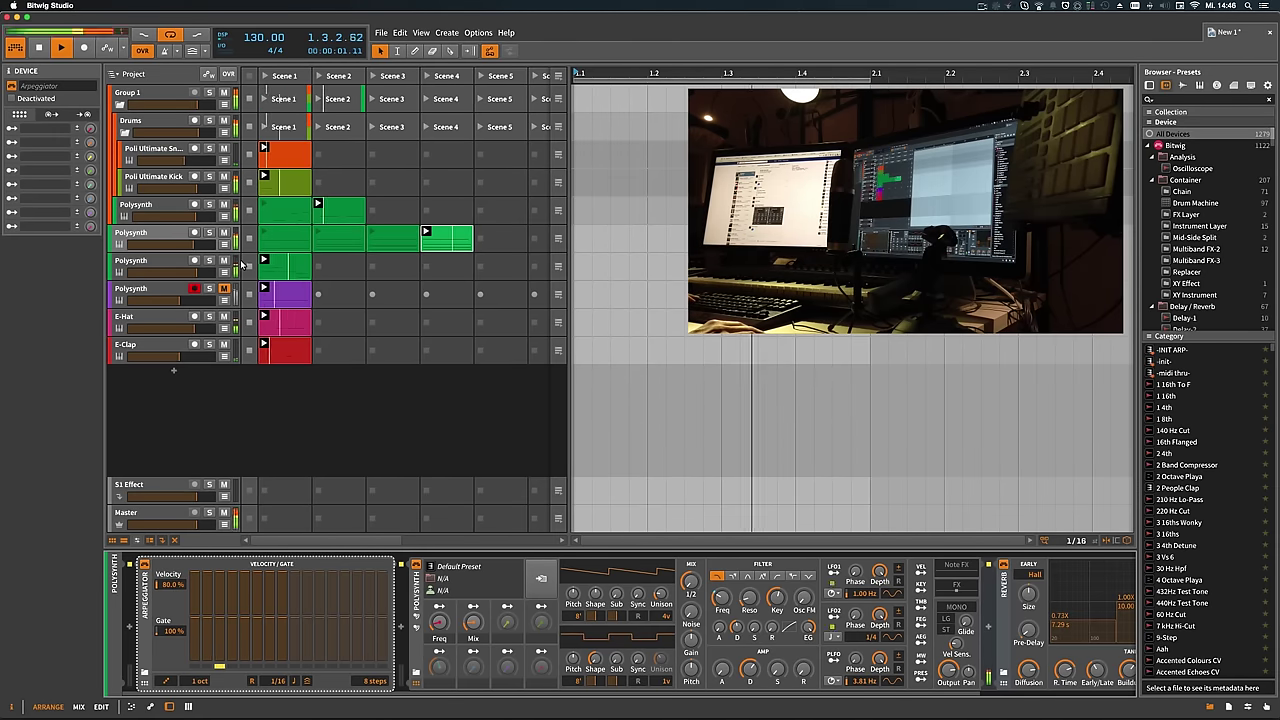
# Duplicate the second ungrouped Polysynth's Scene 1 clip into Scene 2 and open the copy in the note editor
pyautogui.click(157, 262)
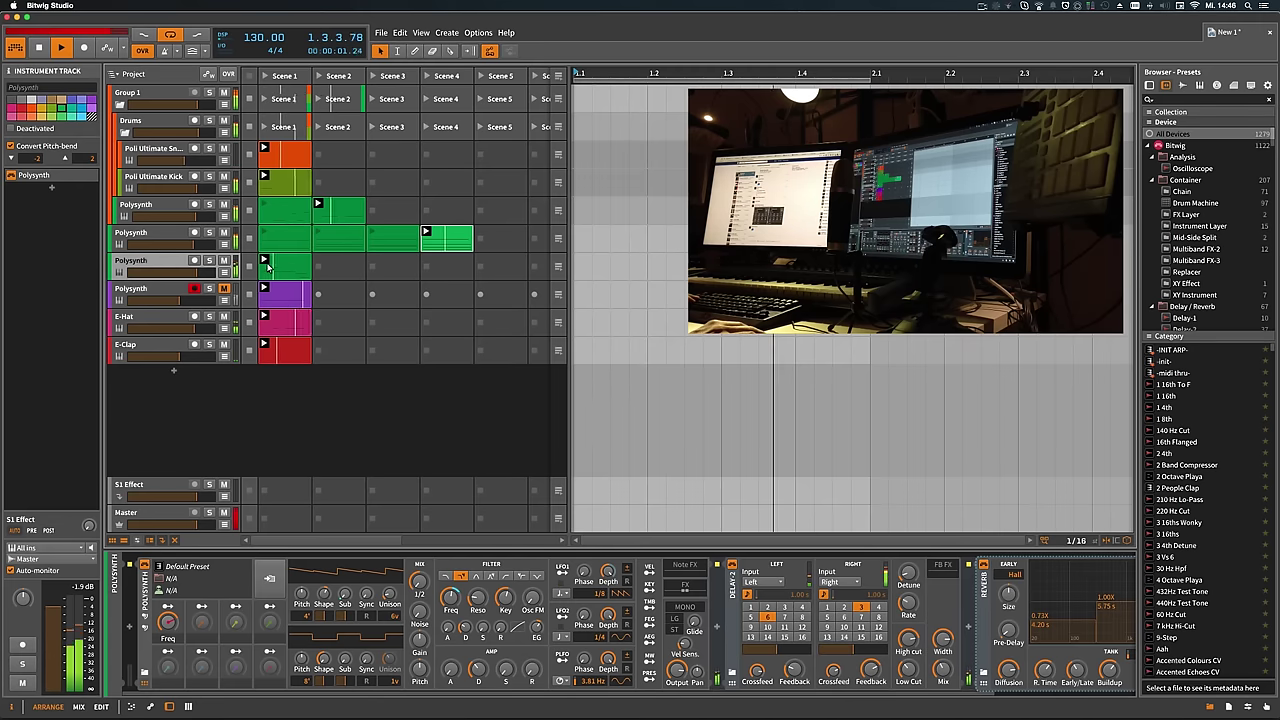
pyautogui.click(303, 270)
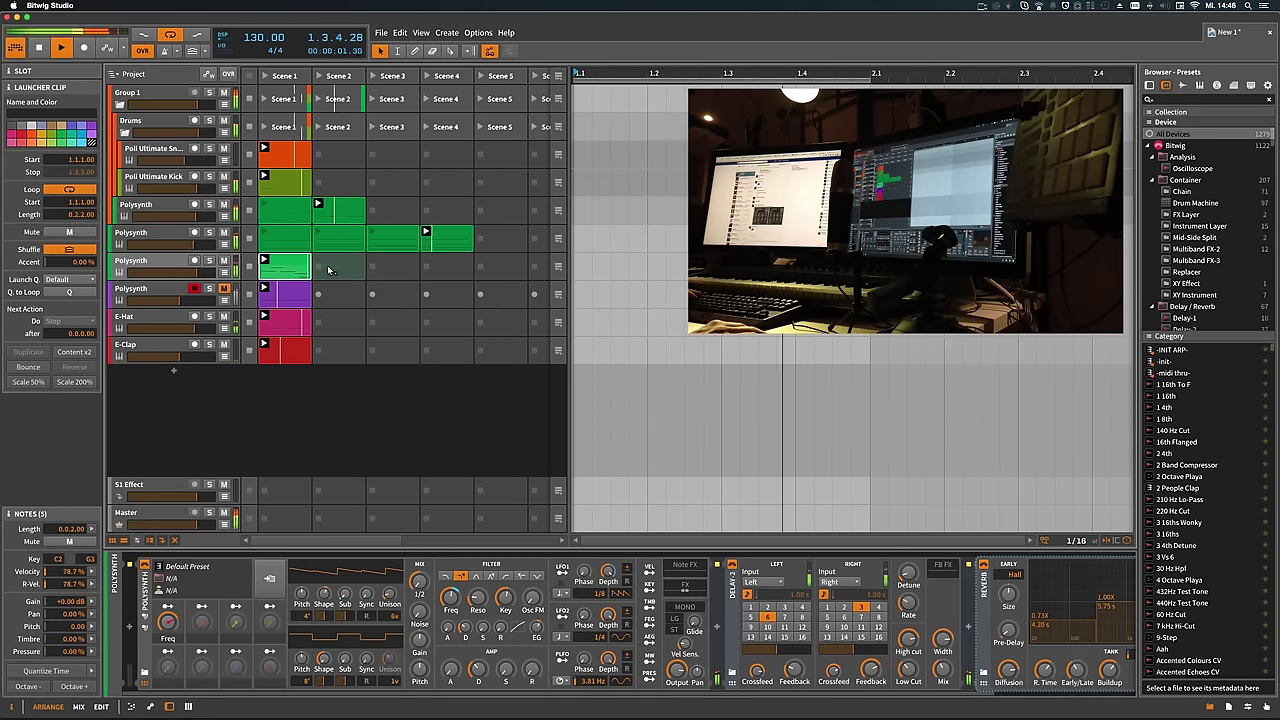
pyautogui.hotkey('ctrl', 'd')
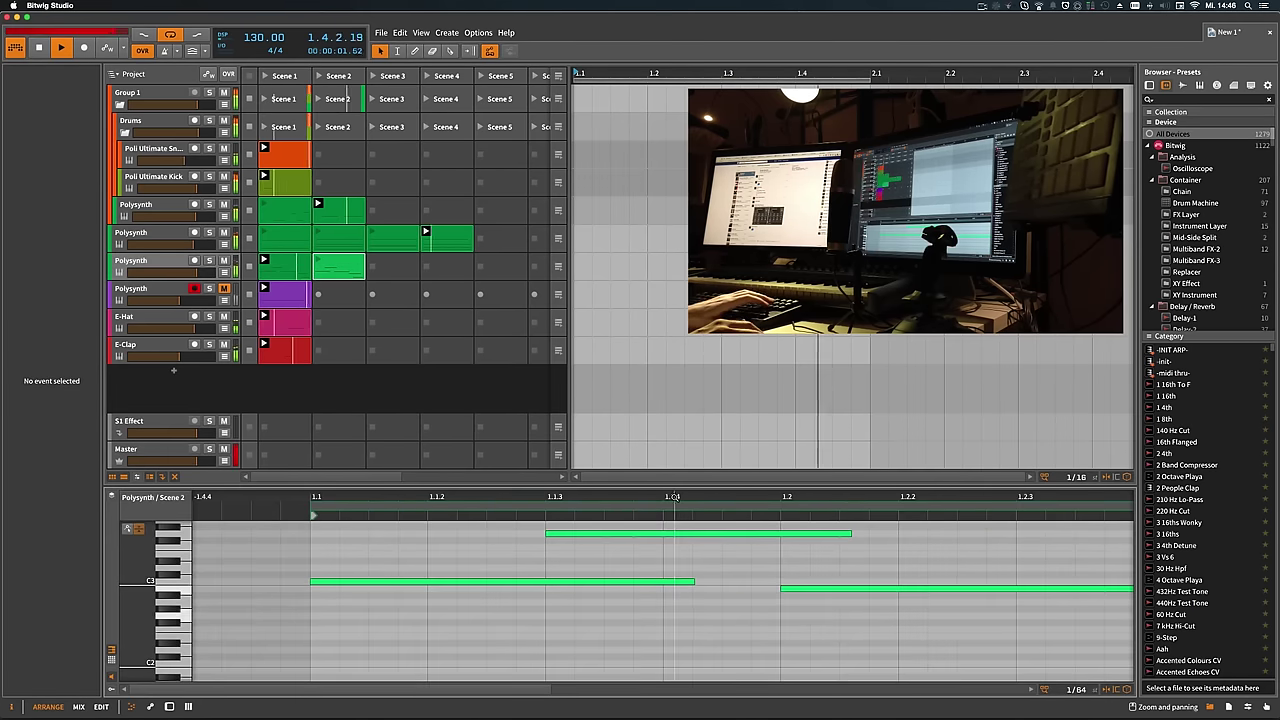
pyautogui.scroll(-5, 560, 563)
pyautogui.scroll(1, 606, 569)
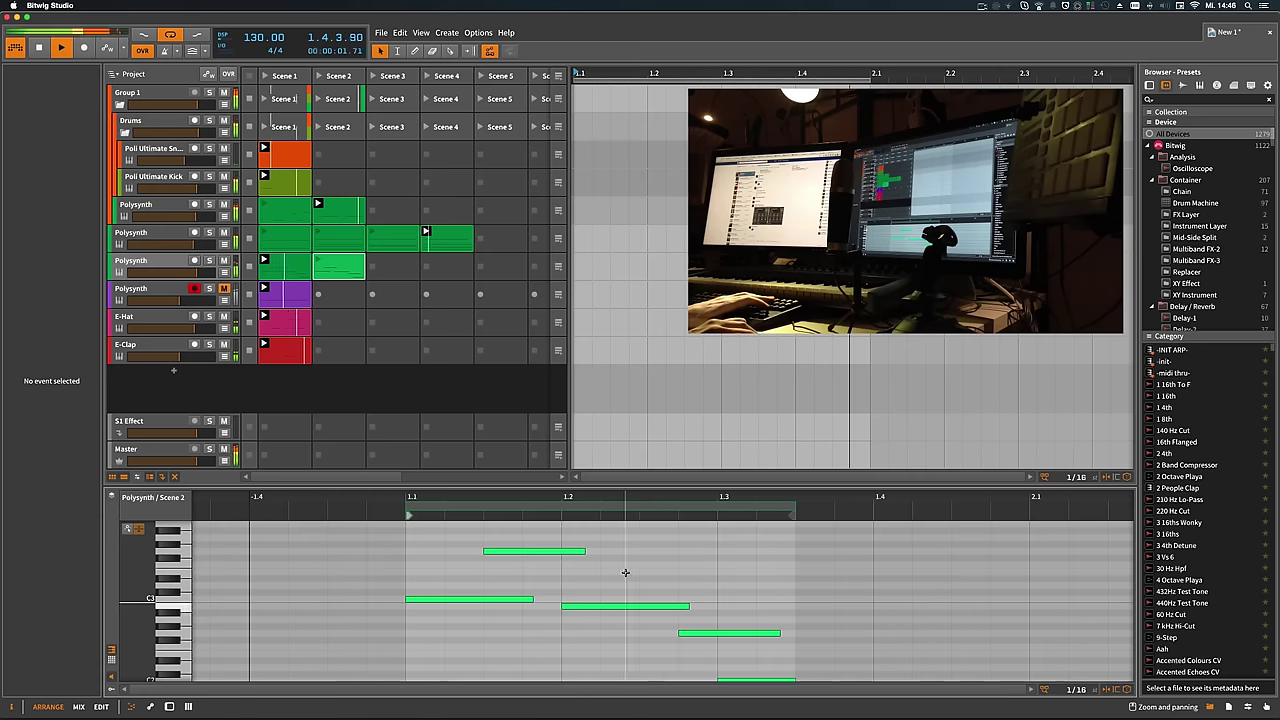
# Move the Scene 2 clip's fourth note up to C3 starting at 1.3, and delete the low C2 note beneath it
pyautogui.click(717, 638)
pyautogui.press('Right')
pyautogui.press('Up')
pyautogui.press('Up')
pyautogui.press('Up')
pyautogui.press('Up')
pyautogui.press('Up')
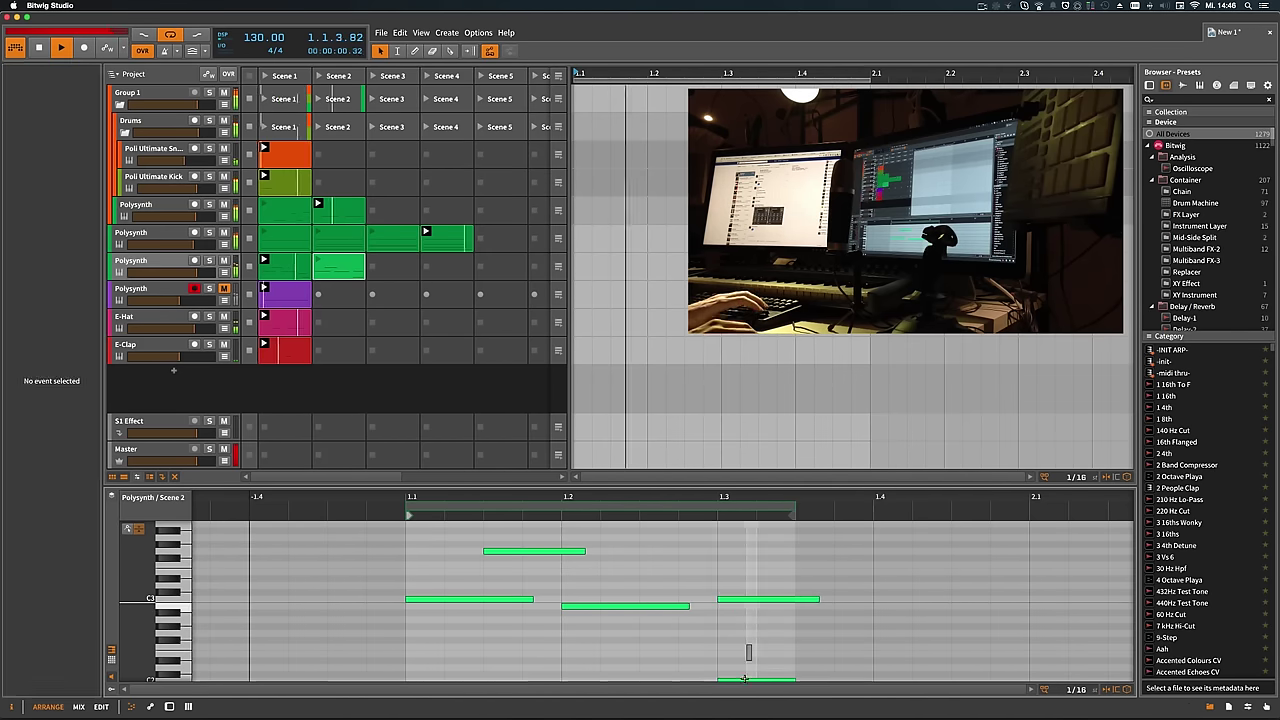
pyautogui.click(296, 540)
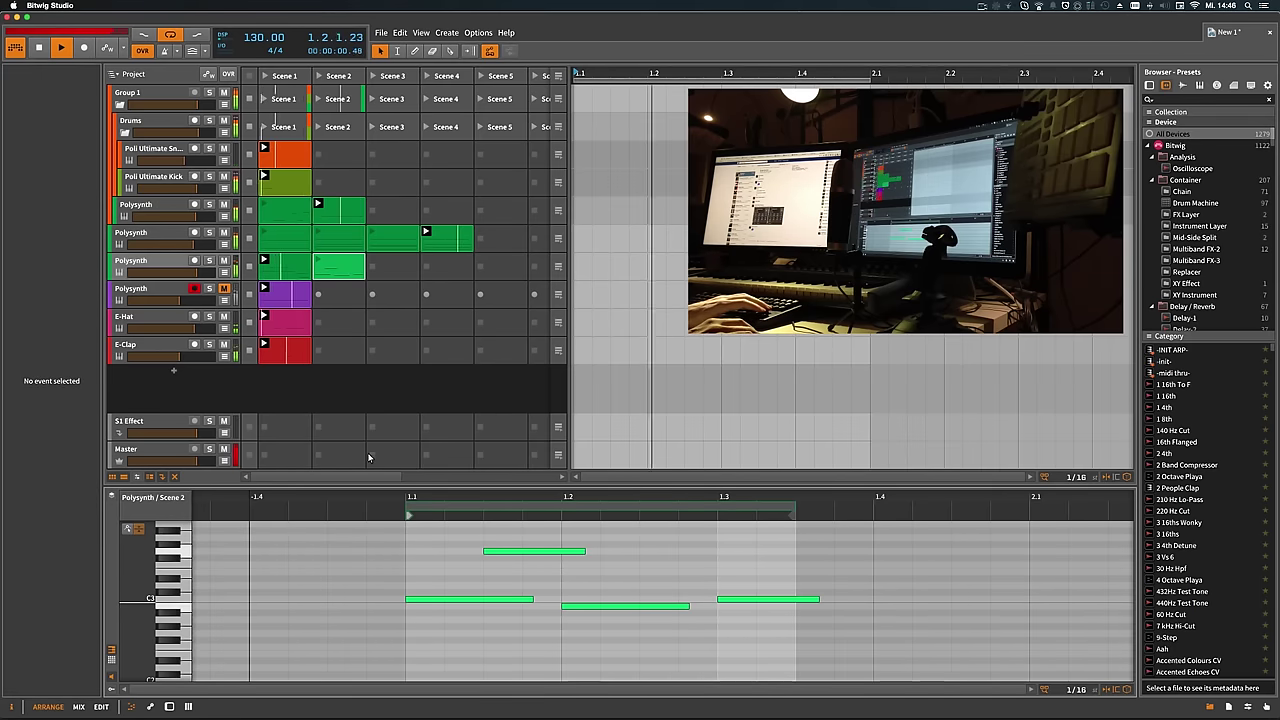
# Launch the second ungrouped Polysynth's Scene 2 clip and unmute the purple Polysynth track
pyautogui.click(318, 263)
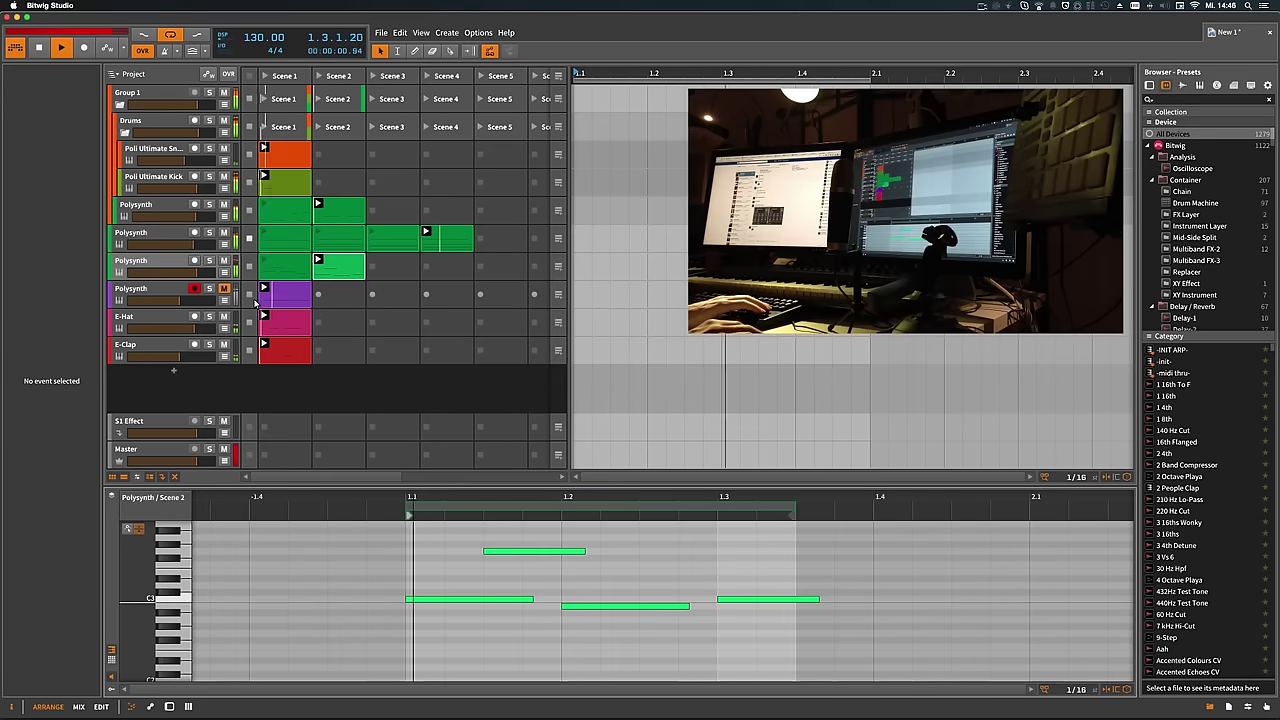
pyautogui.click(224, 289)
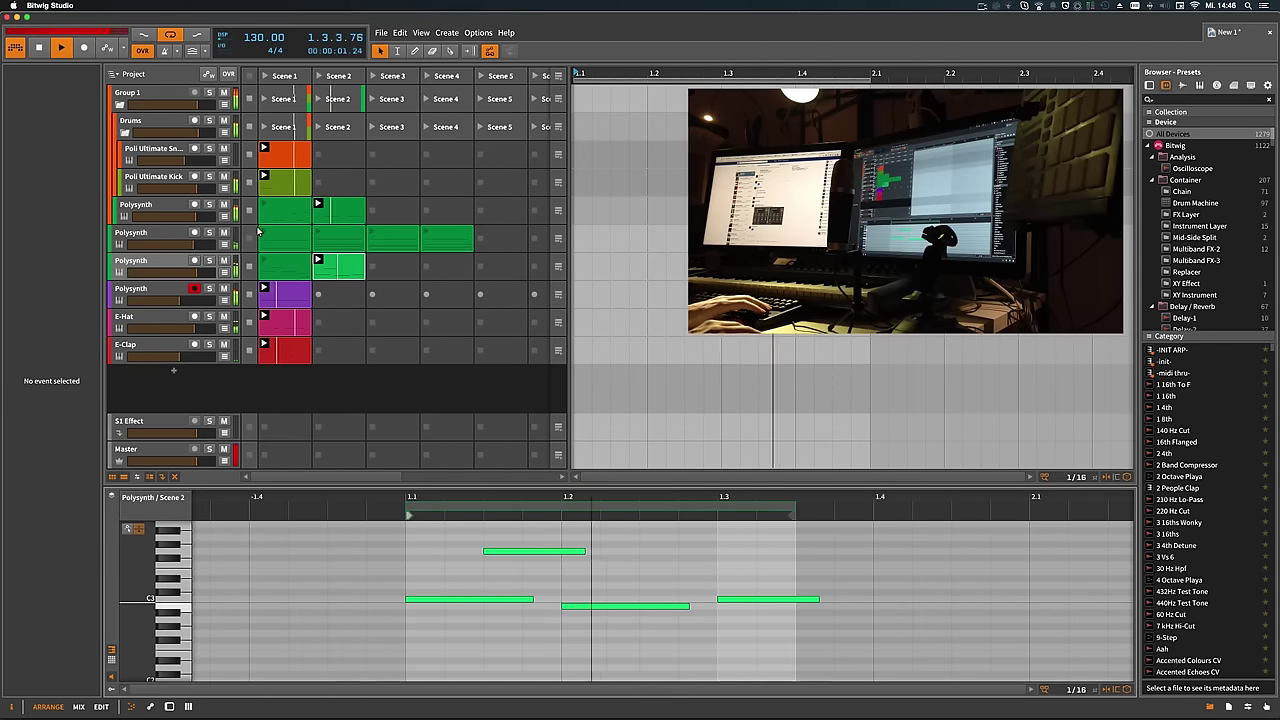
pyautogui.click(205, 300)
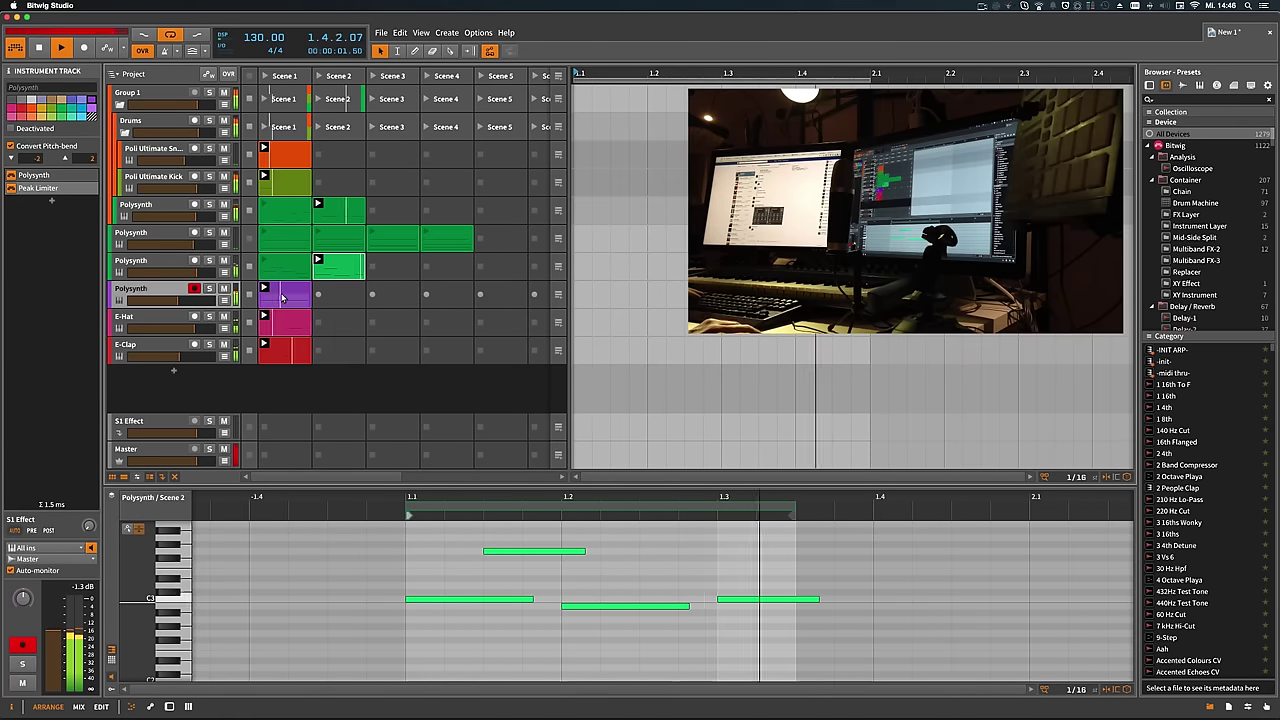
# Duplicate the purple Polysynth's clip into Scene 2 and add a D2 note with a length of 2.0.0.00
pyautogui.click(318, 294)
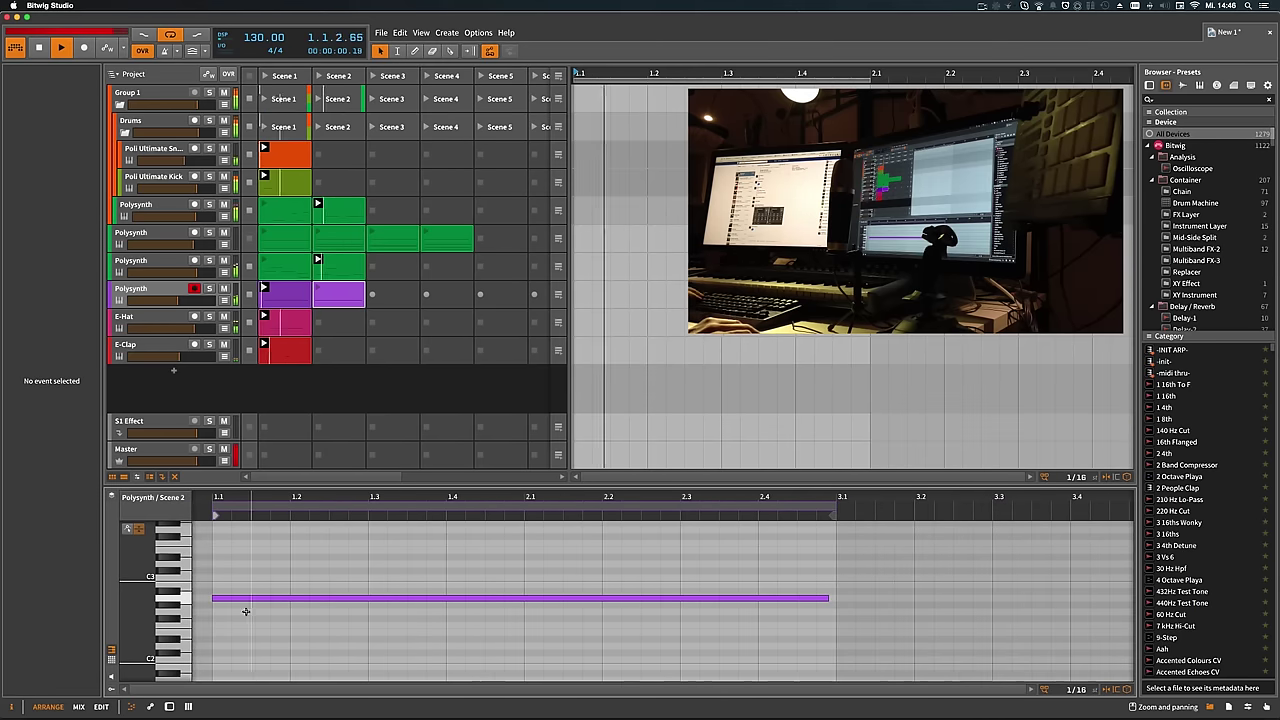
pyautogui.scroll(-1, 236, 625)
pyautogui.moveTo(226, 640)
pyautogui.mouseDown()
pyautogui.moveTo(785, 642)
pyautogui.moveTo(789, 656)
pyautogui.mouseUp()
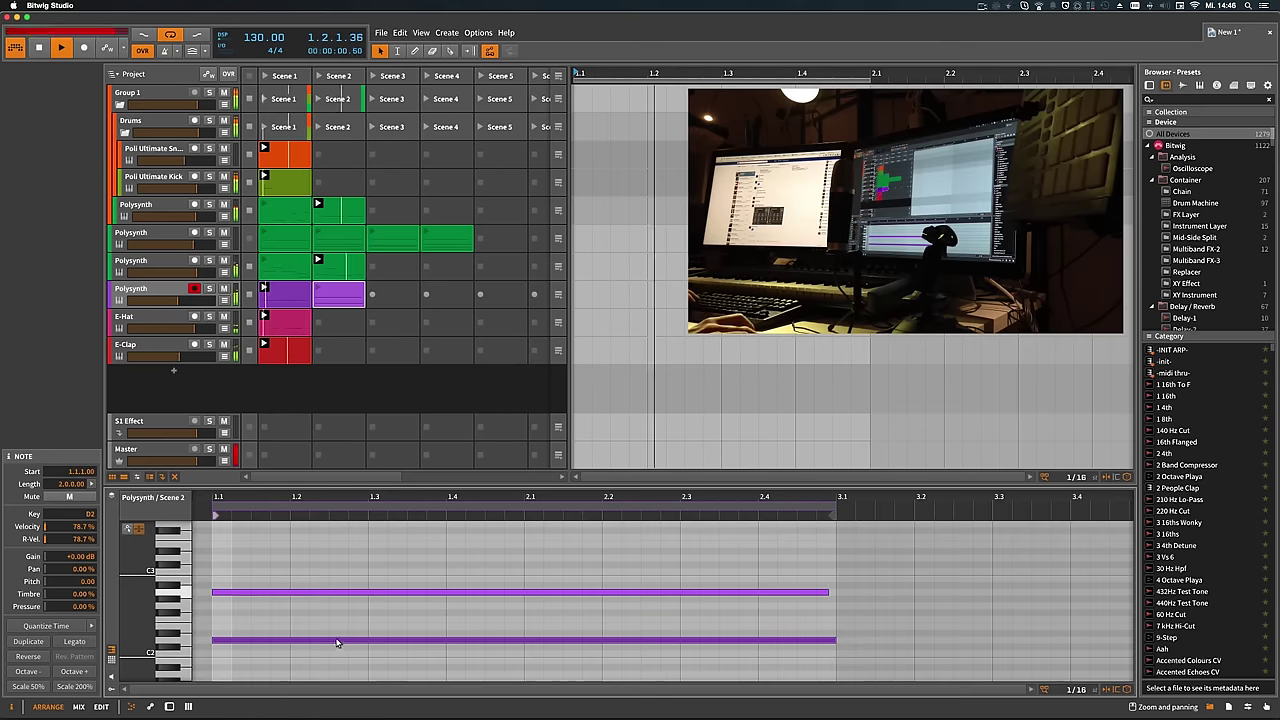
# Add a two-bar G1 note below the D2 note in the purple Polysynth's Scene 2 clip
pyautogui.scroll(-5, 337, 646)
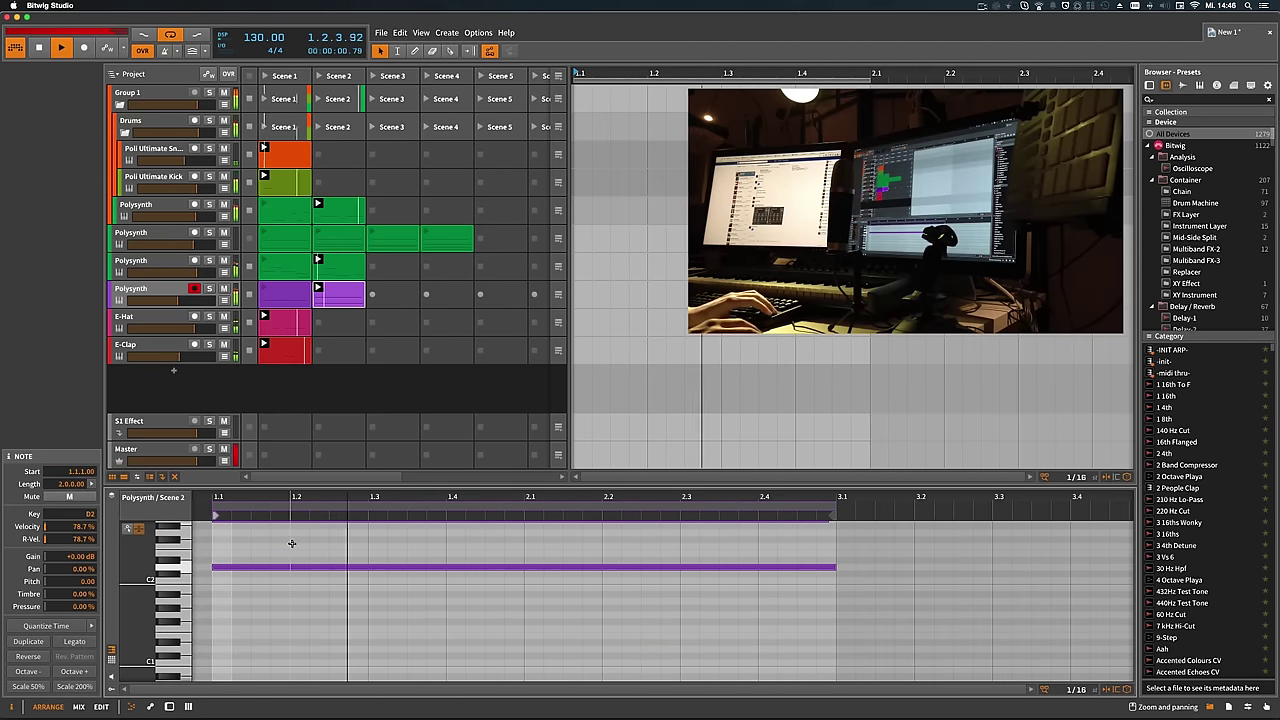
pyautogui.scroll(1, 250, 591)
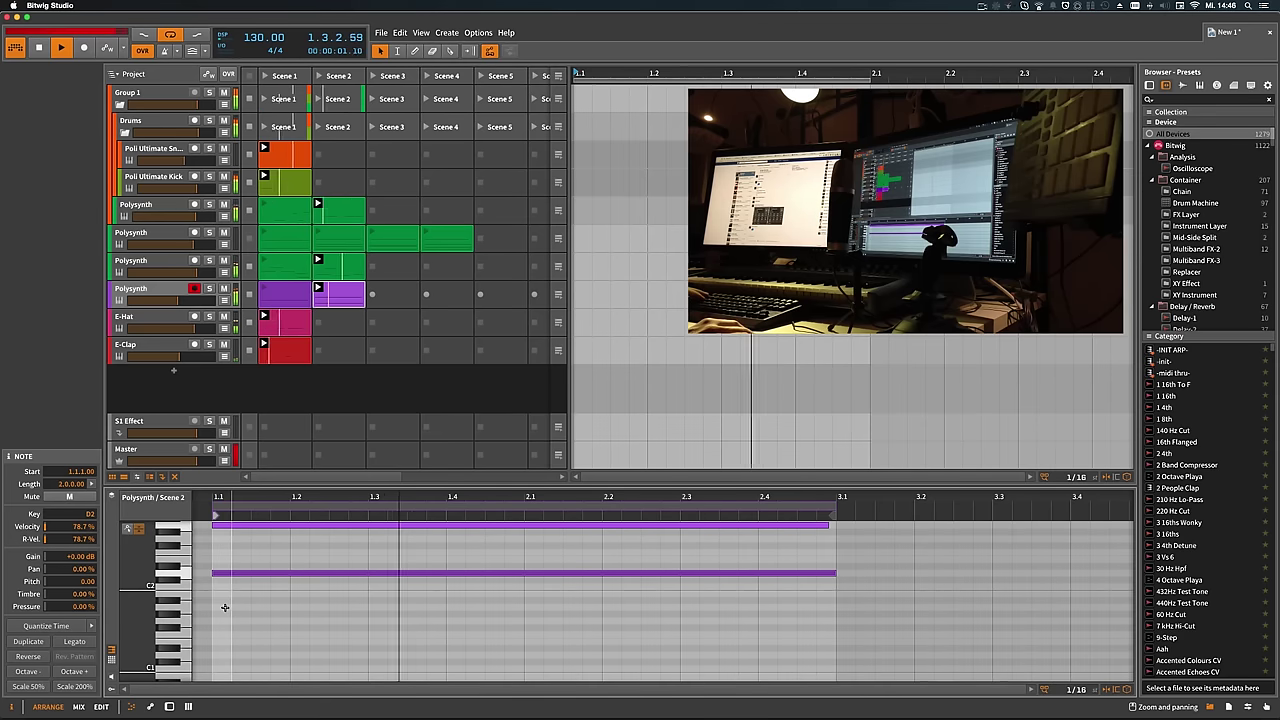
pyautogui.doubleClick(225, 607)
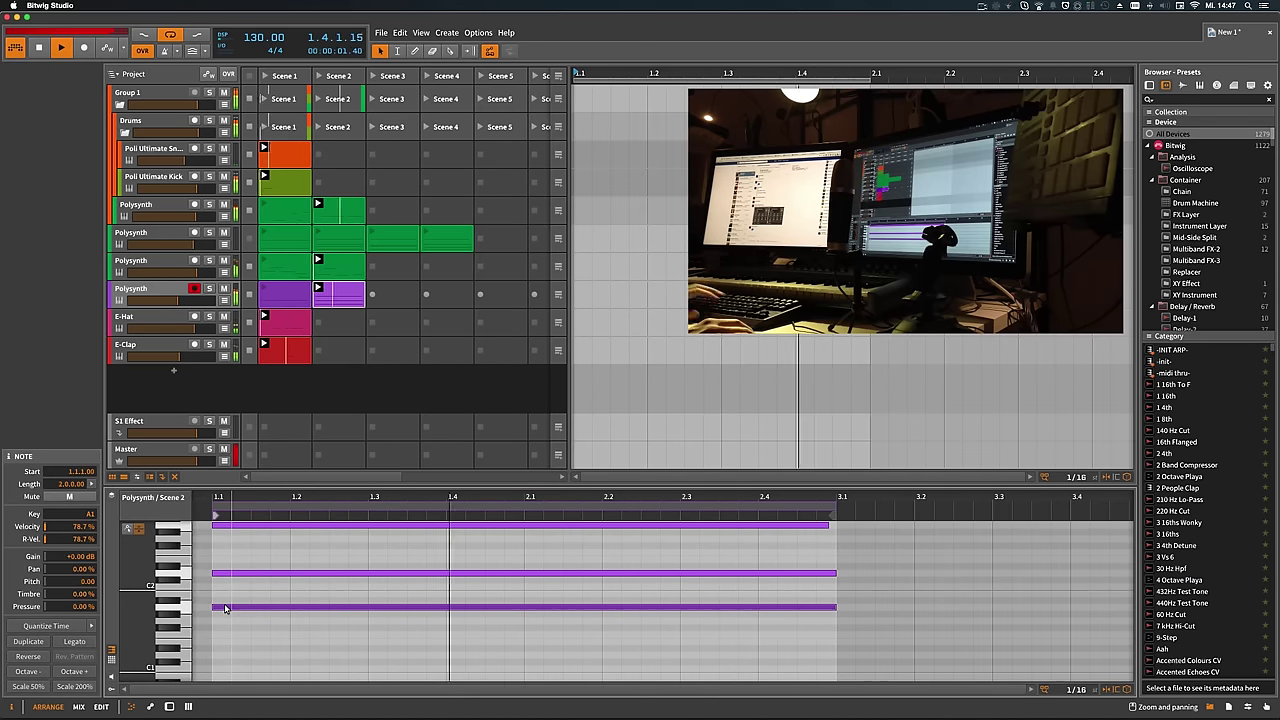
pyautogui.press('Down')
pyautogui.press('Down')
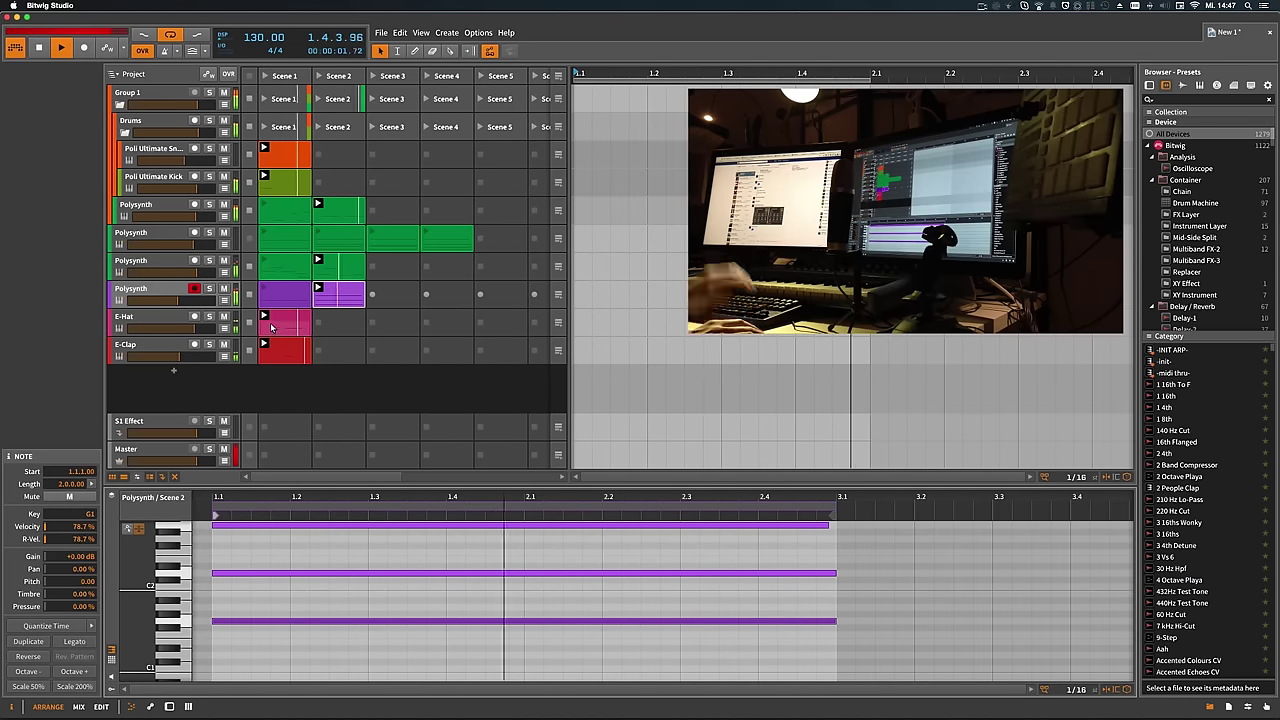
# Switch the grouped Polysynth from its Scene 2 clip to its Scene 1 clip while the loop plays
pyautogui.press('space')
pyautogui.press('space')
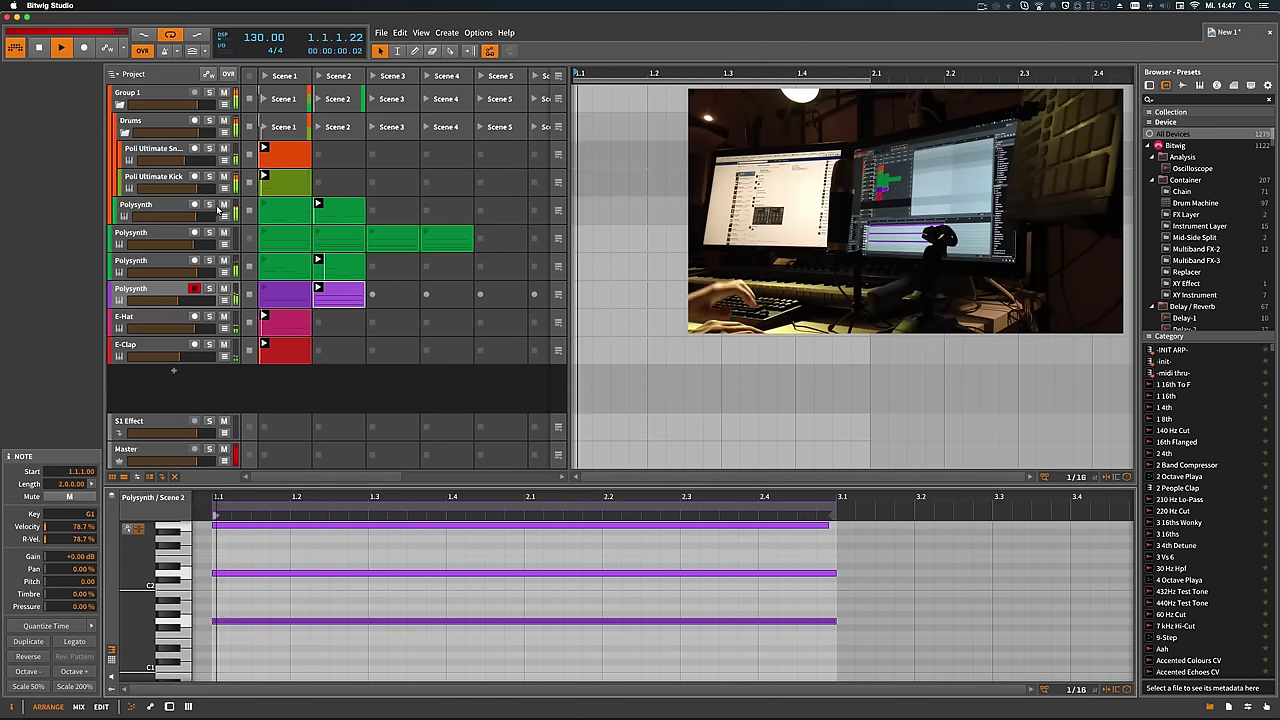
pyautogui.press('space')
pyautogui.press('space')
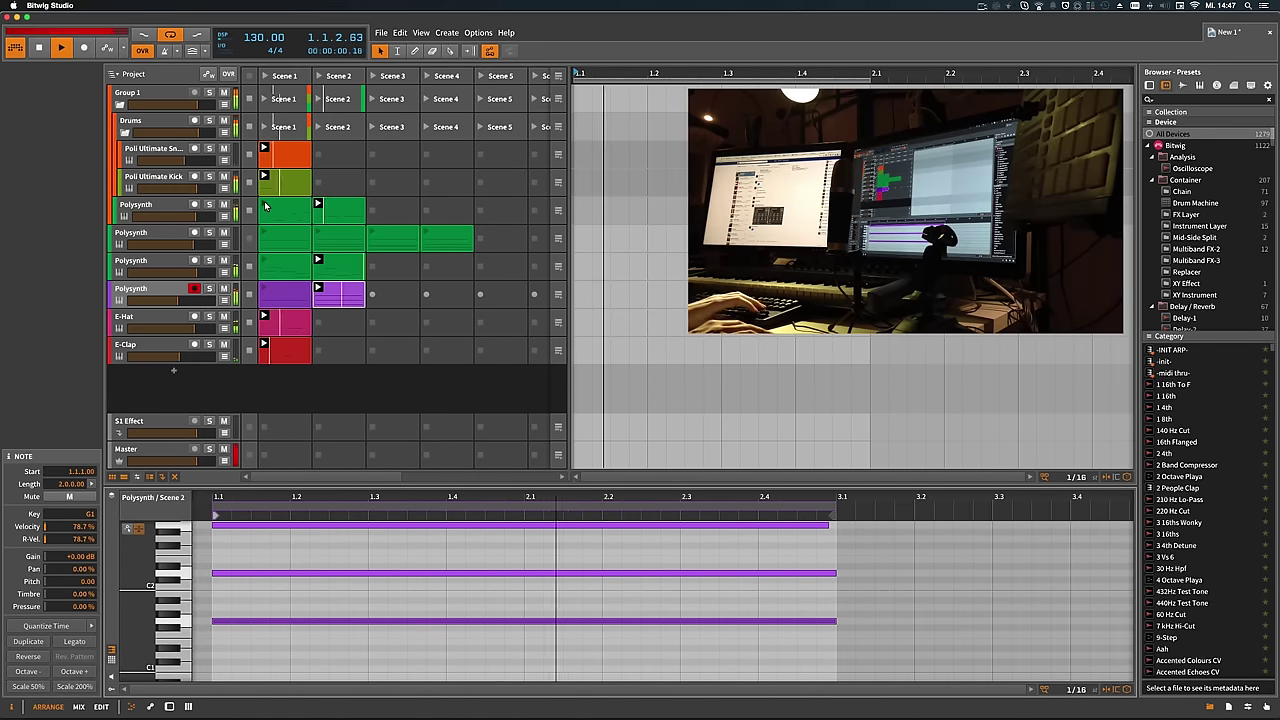
pyautogui.press('space')
pyautogui.press('space')
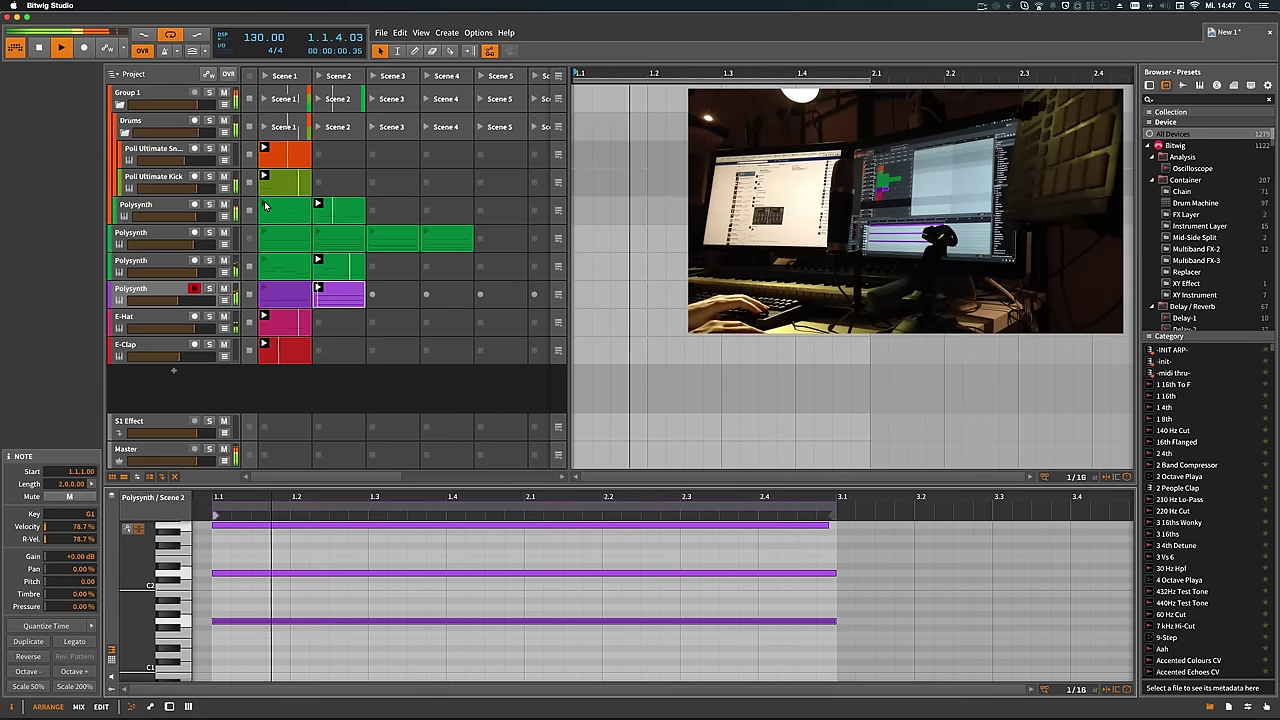
pyautogui.press('space')
pyautogui.press('space')
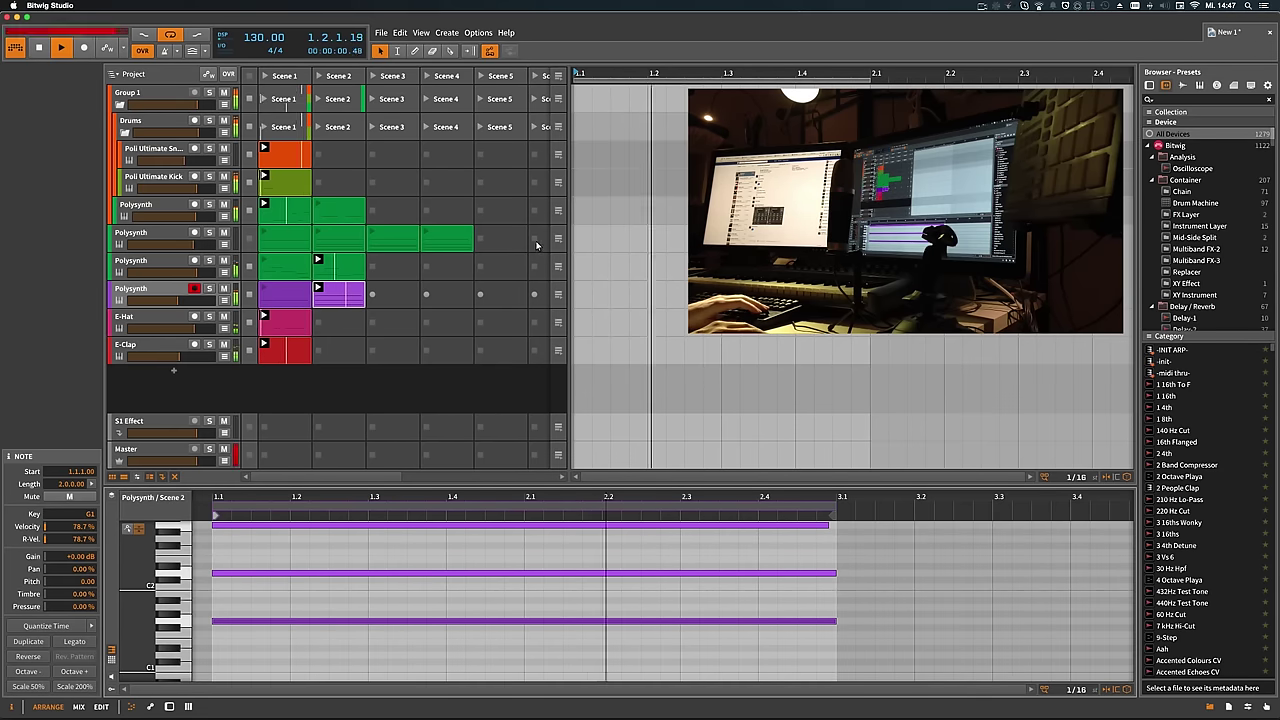
# Disarm the purple Polysynth and launch the Scene 1 clips on it and on the two ungrouped green Polysynth tracks
pyautogui.press('space')
pyautogui.press('space')
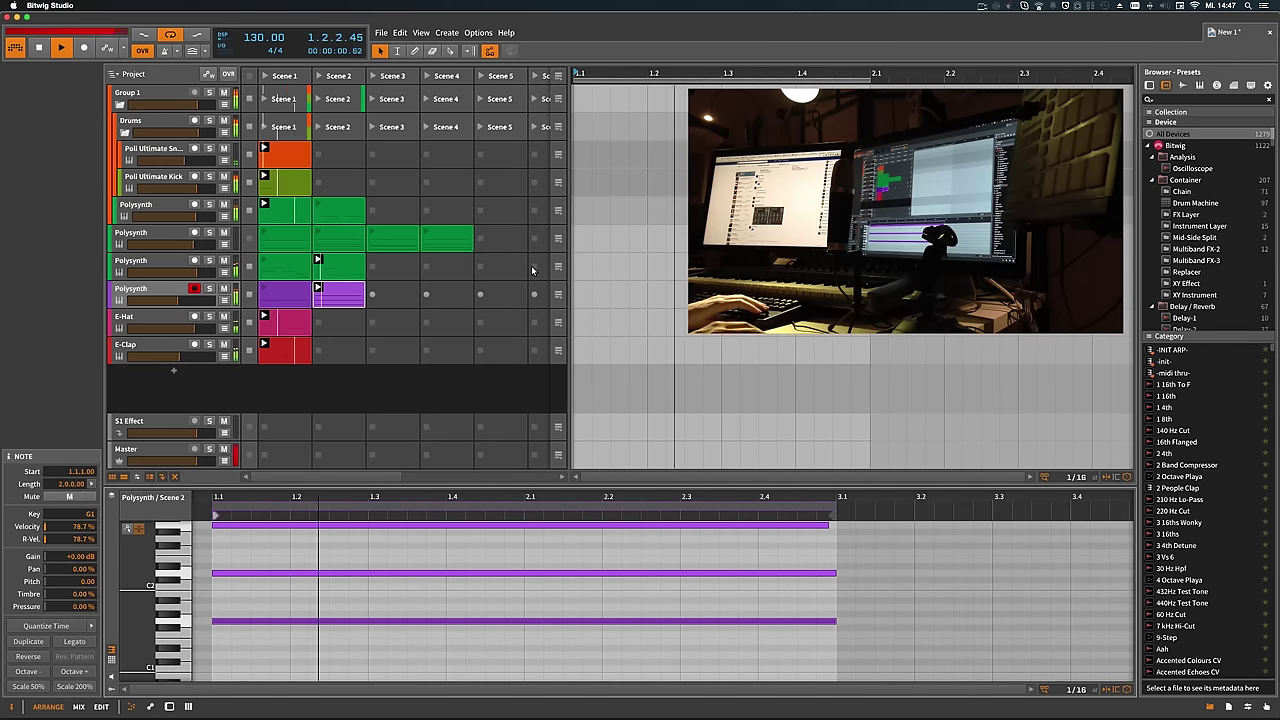
pyautogui.press('space')
pyautogui.press('space')
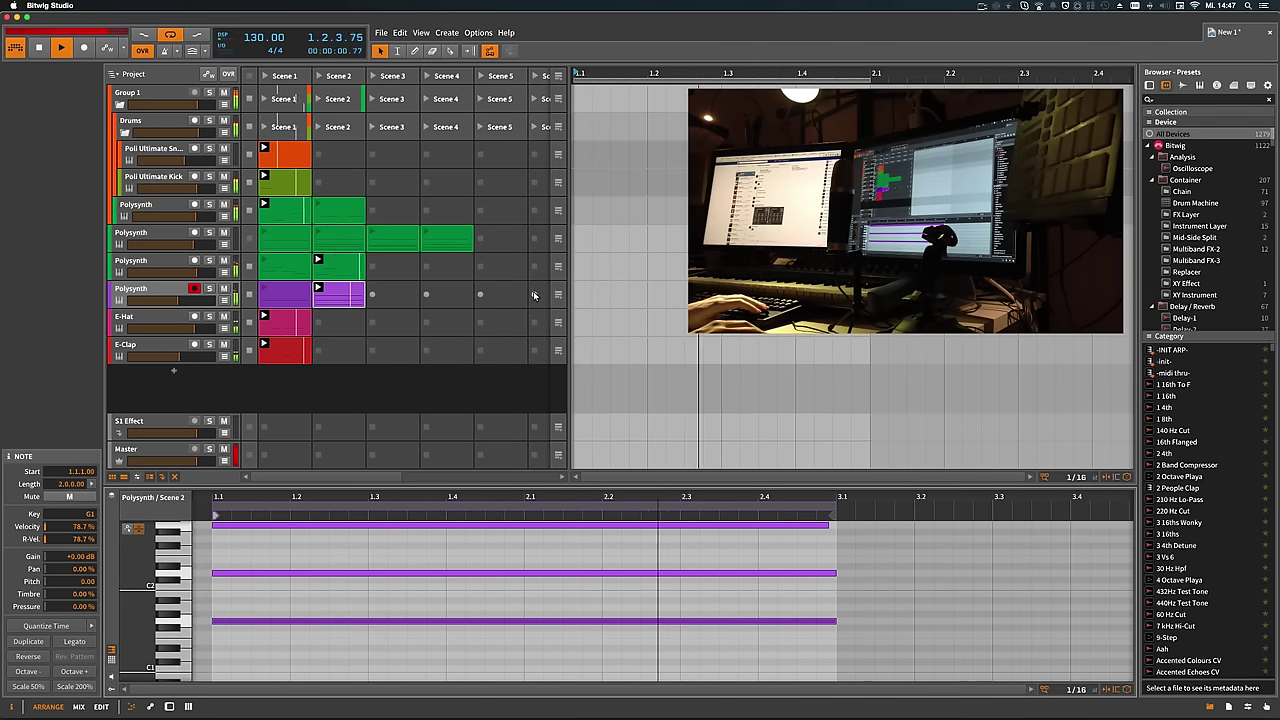
pyautogui.press('space')
pyautogui.press('space')
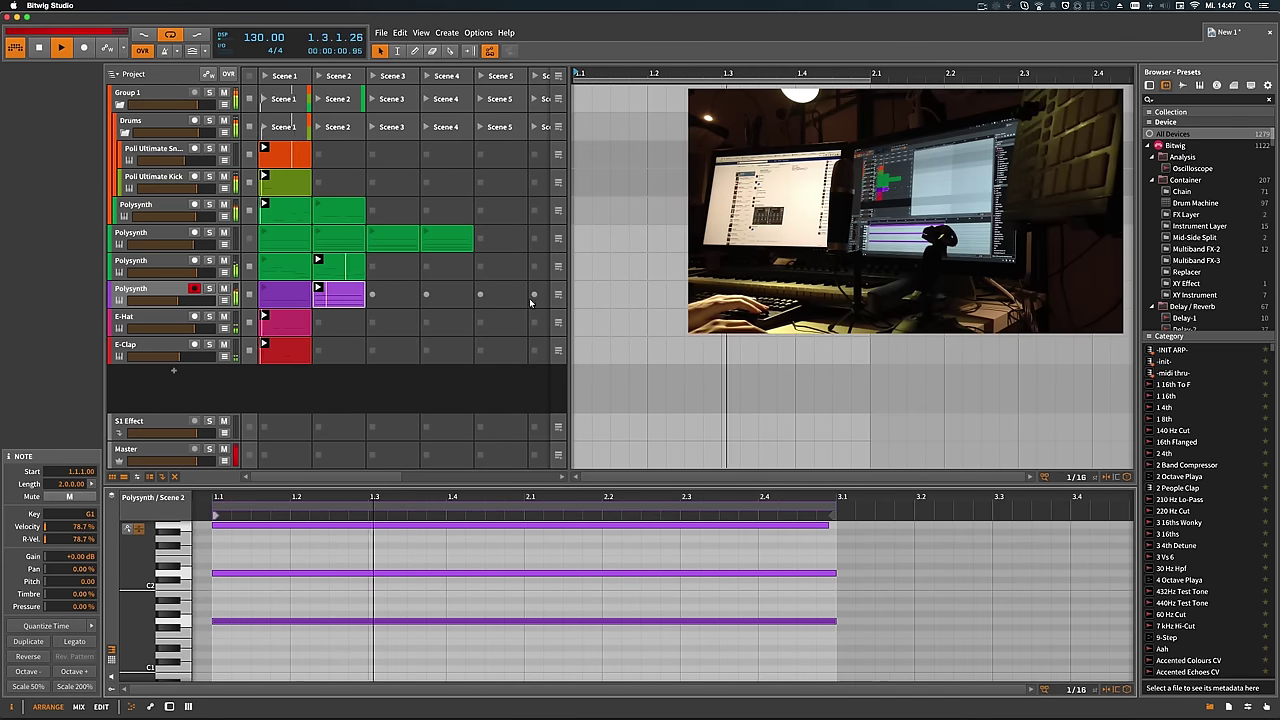
pyautogui.press('space')
pyautogui.press('space')
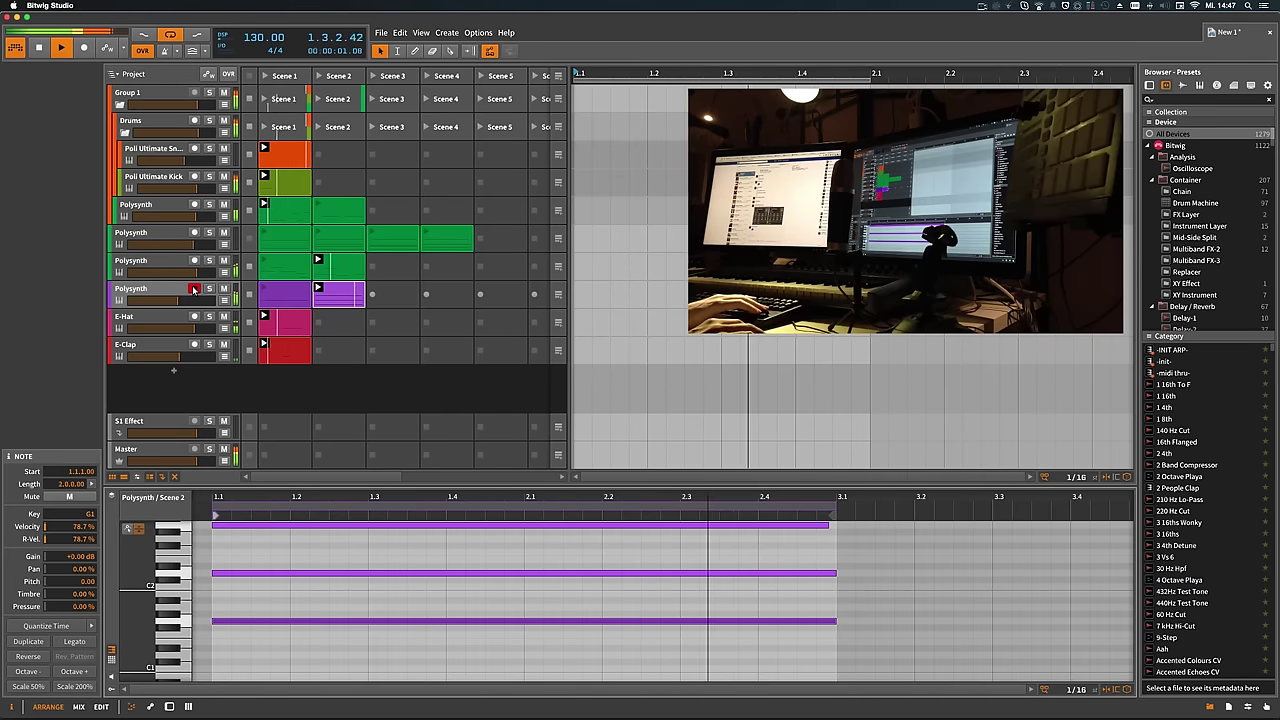
pyautogui.press('space')
pyautogui.press('space')
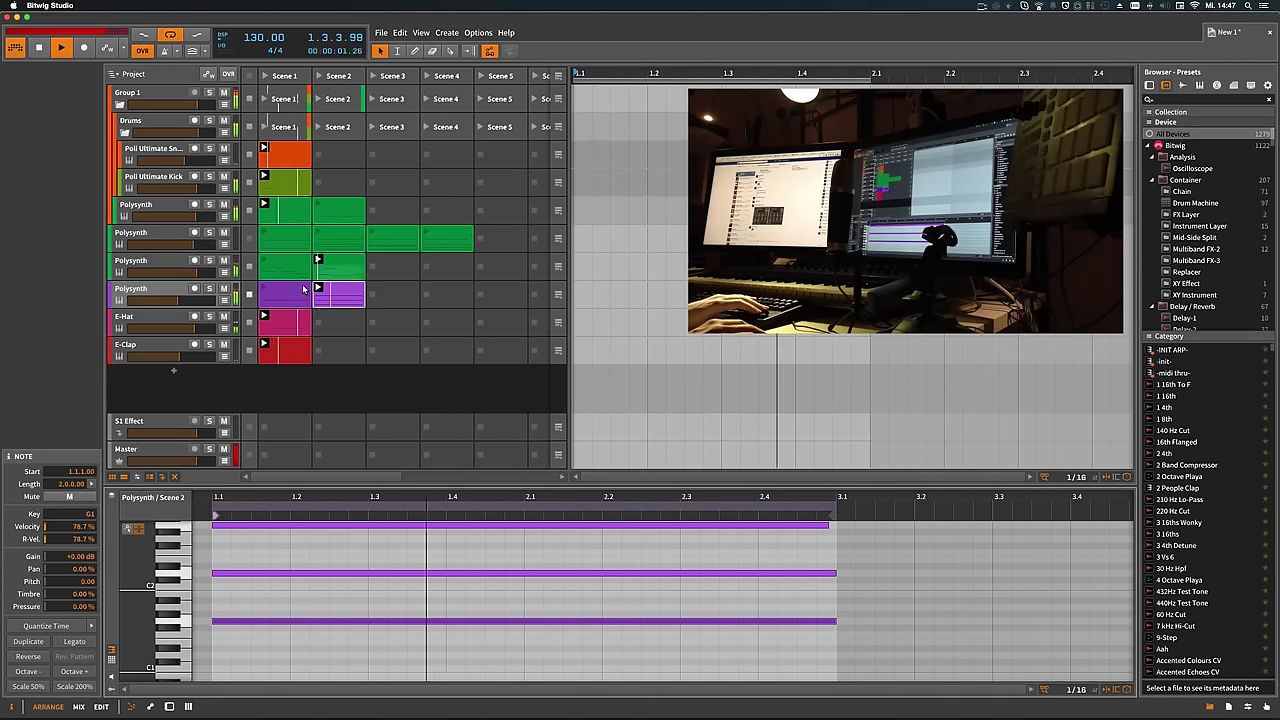
pyautogui.press('space')
pyautogui.press('space')
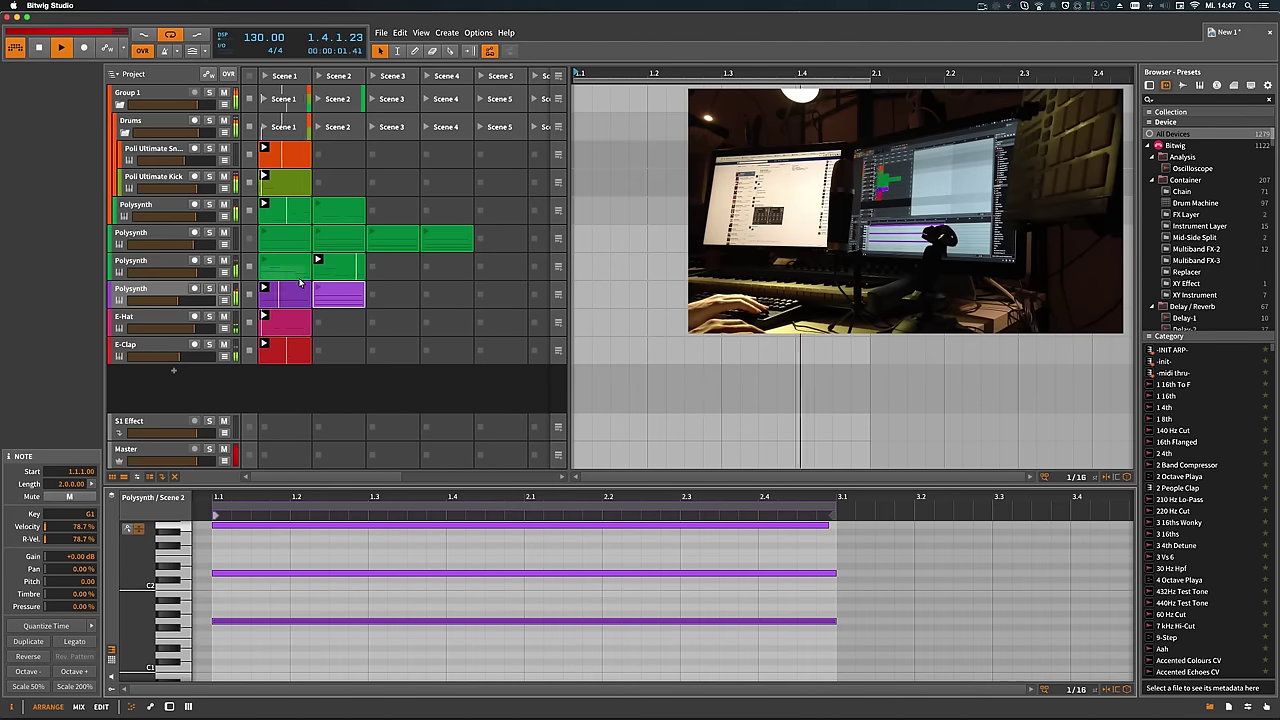
pyautogui.press('space')
pyautogui.press('space')
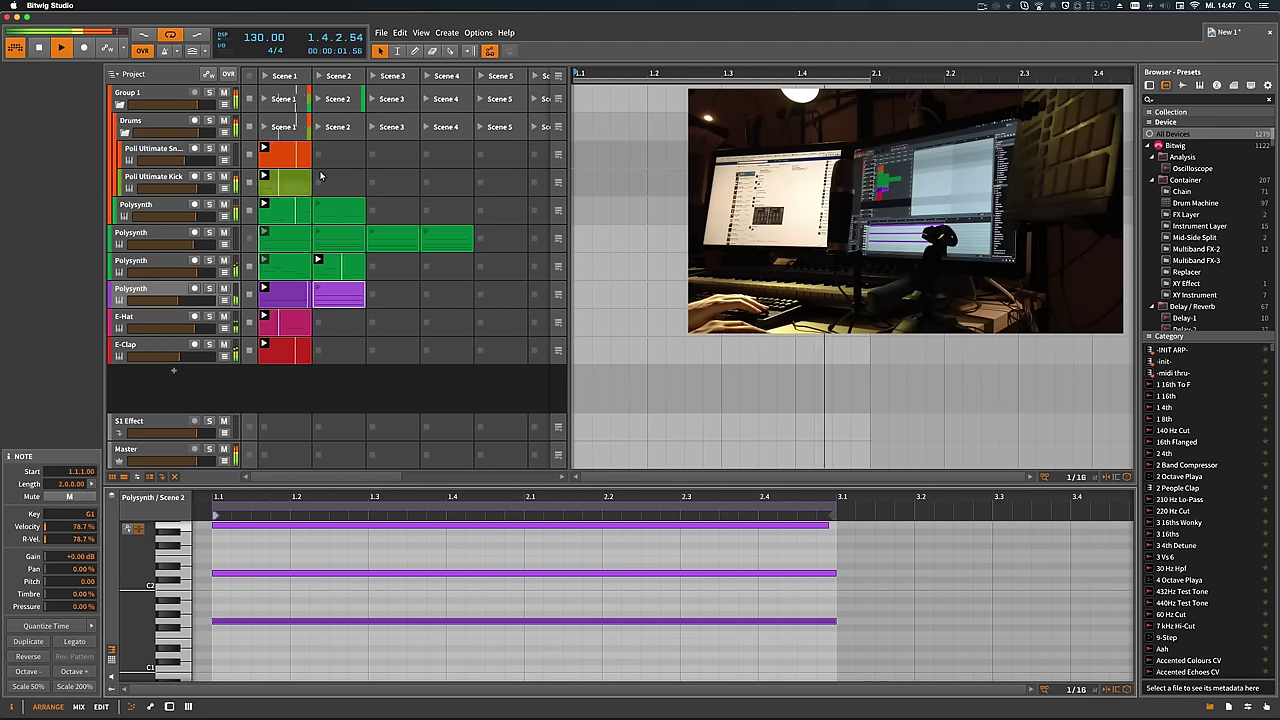
pyautogui.press('space')
pyautogui.press('space')
# Arm the Poli Ultimate Kick track for recording and show its device chain
pyautogui.click(171, 155)
pyautogui.click(165, 177)
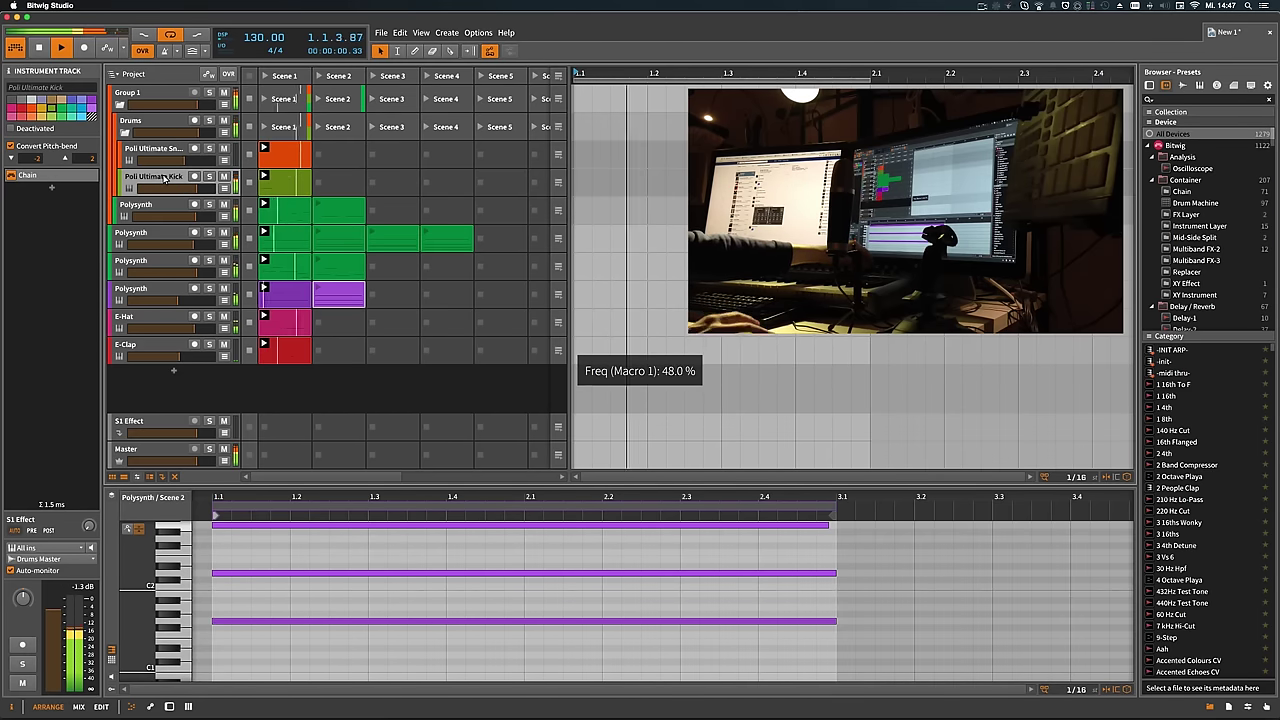
pyautogui.click(195, 177)
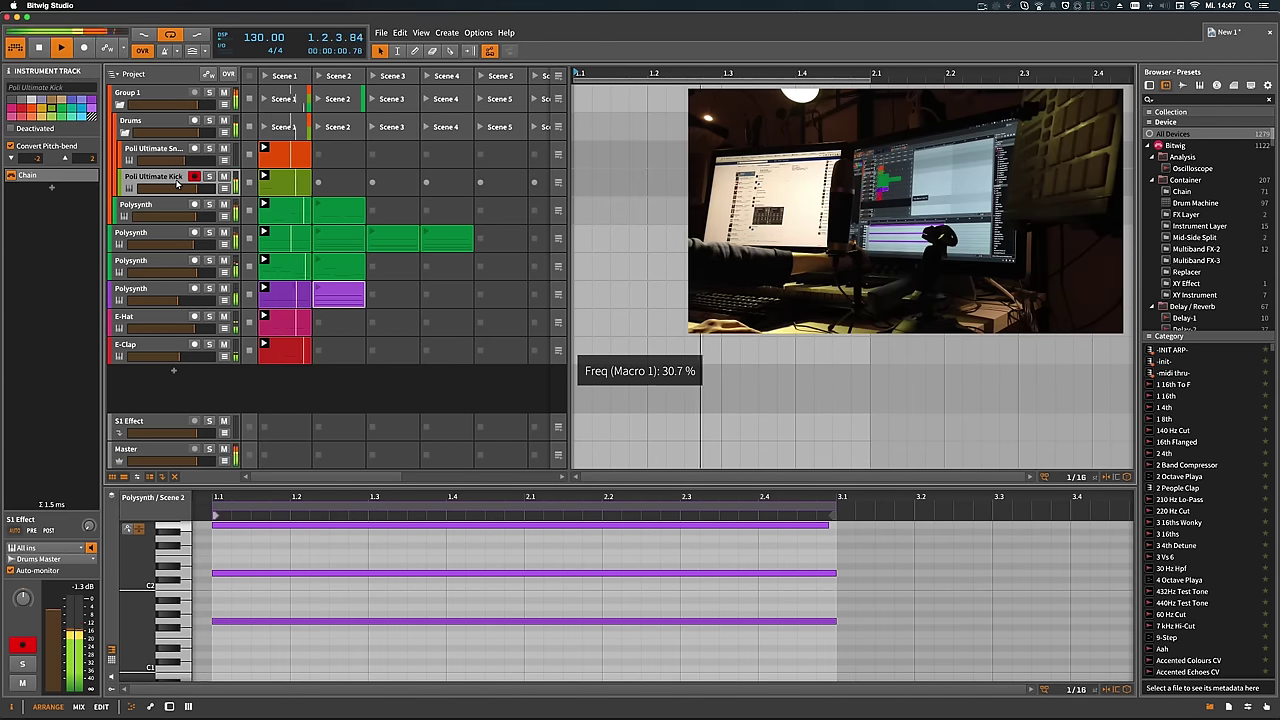
pyautogui.press('d')
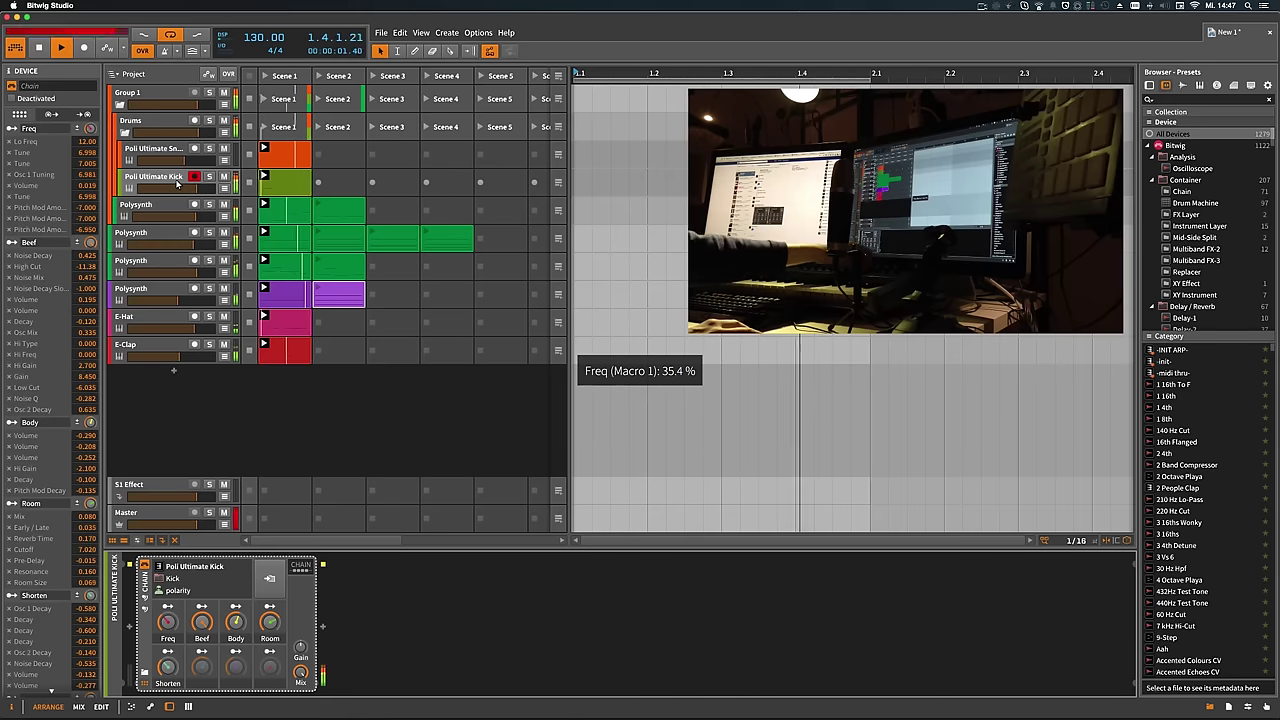
# Stop the playing clips on all Polysynth tracks and on the Poli Ultimate Kick track
pyautogui.click(376, 298)
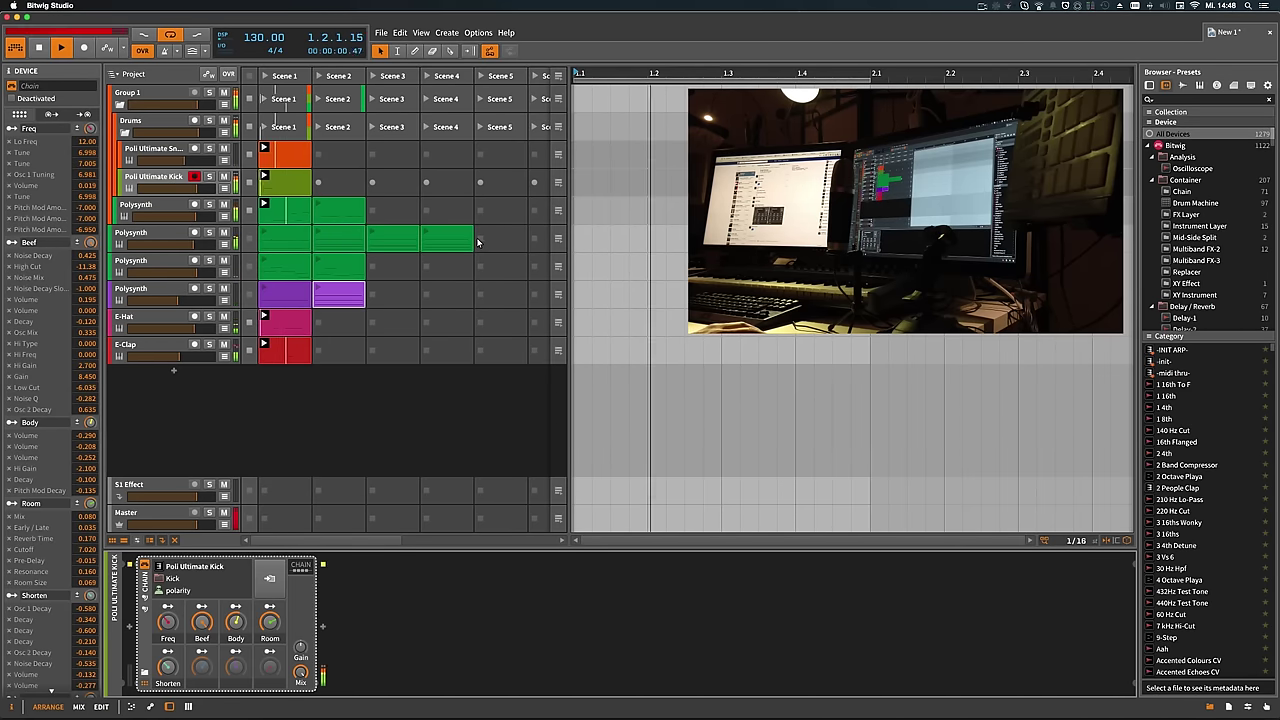
pyautogui.click(185, 209)
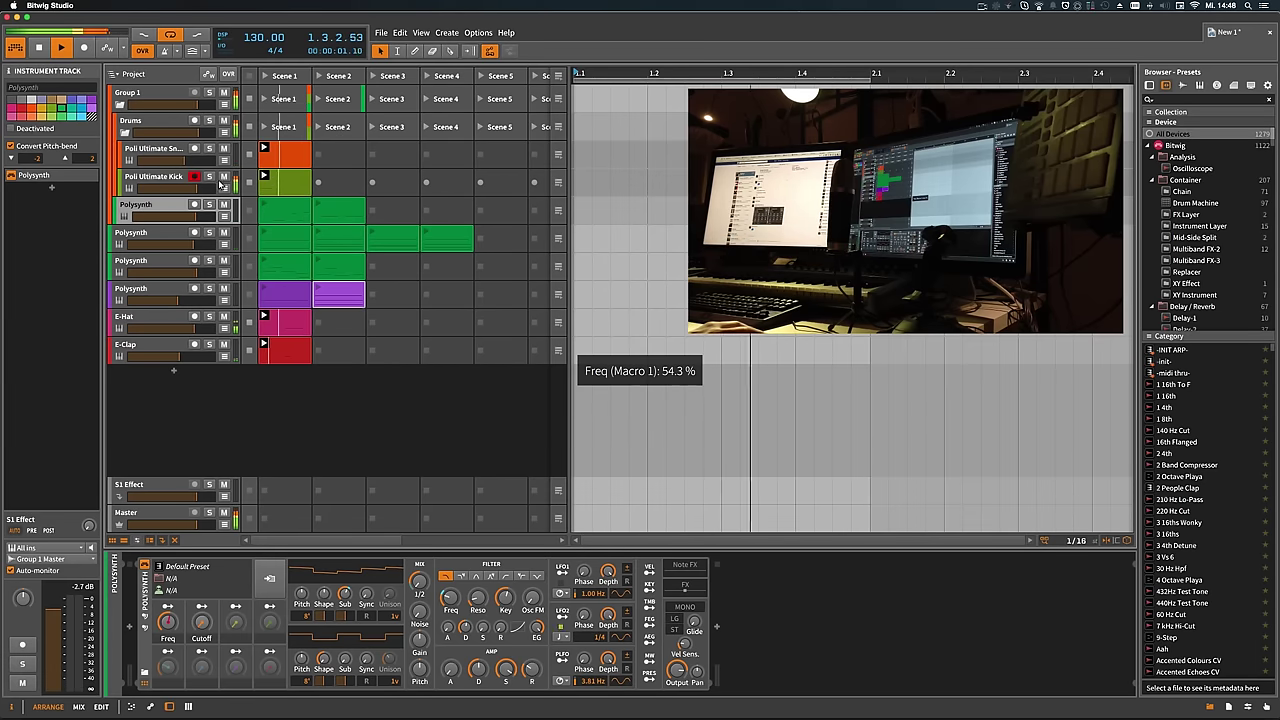
pyautogui.click(163, 177)
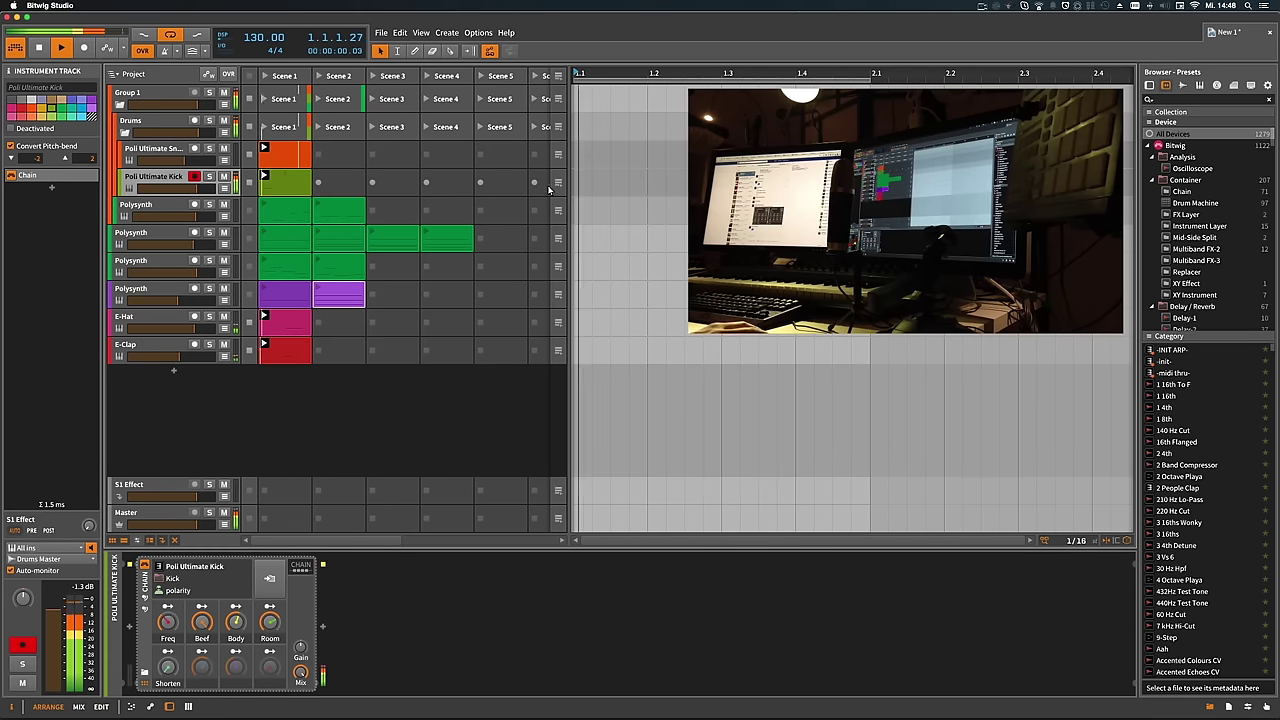
pyautogui.click(319, 186)
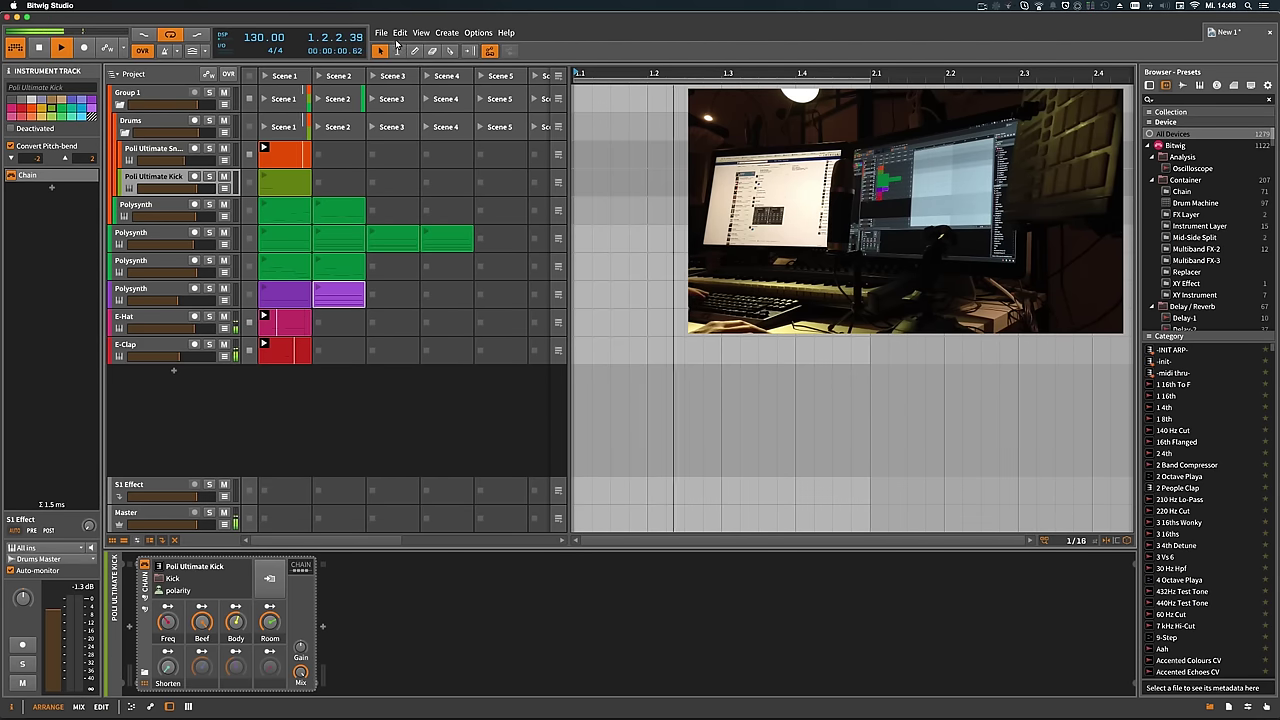
# Open the project file commands to save the project
pyautogui.click(384, 34)
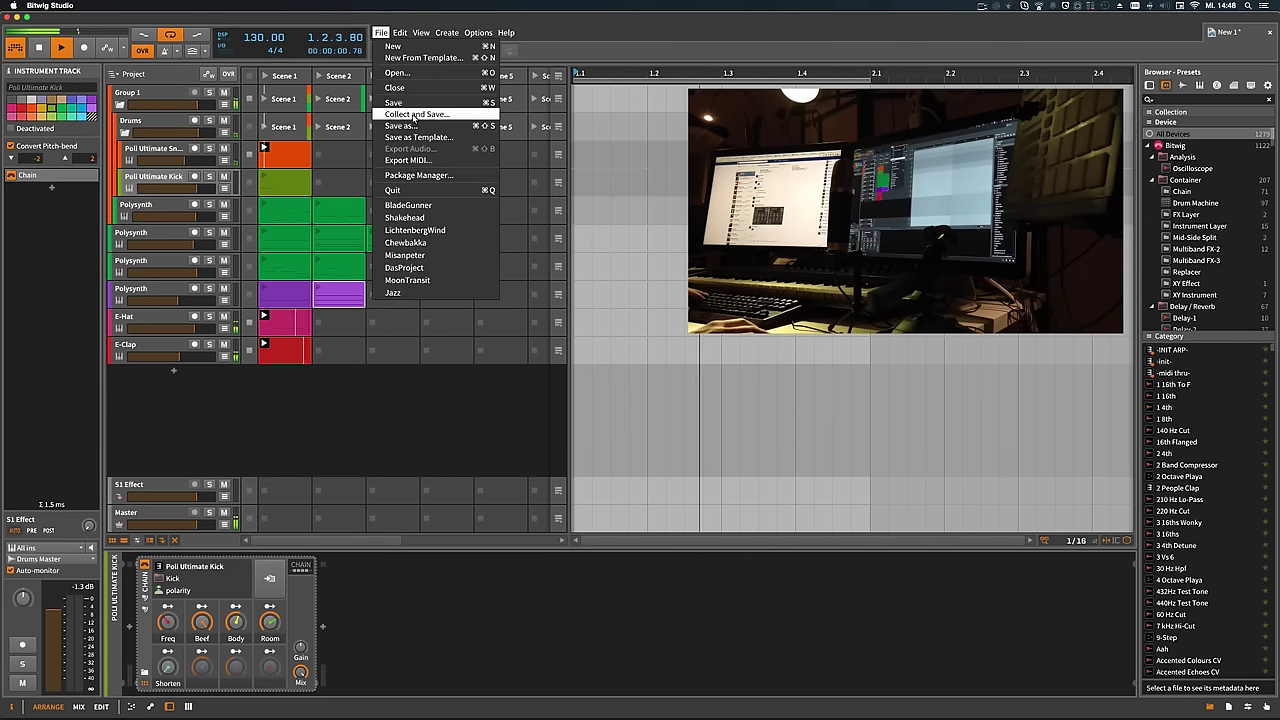